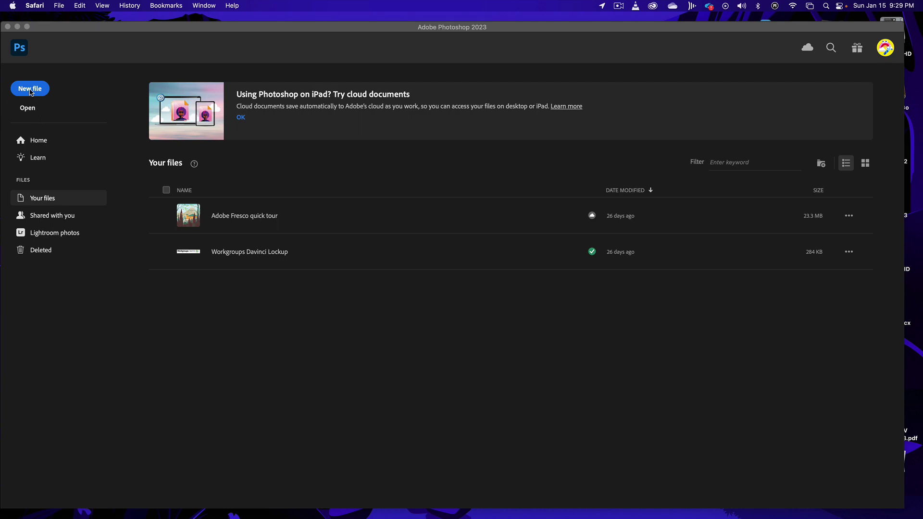
- Create a new document from the HDV/HDTV 720p film and video preset, 1280 x 720 px at 72 ppi
left_click(30, 89)
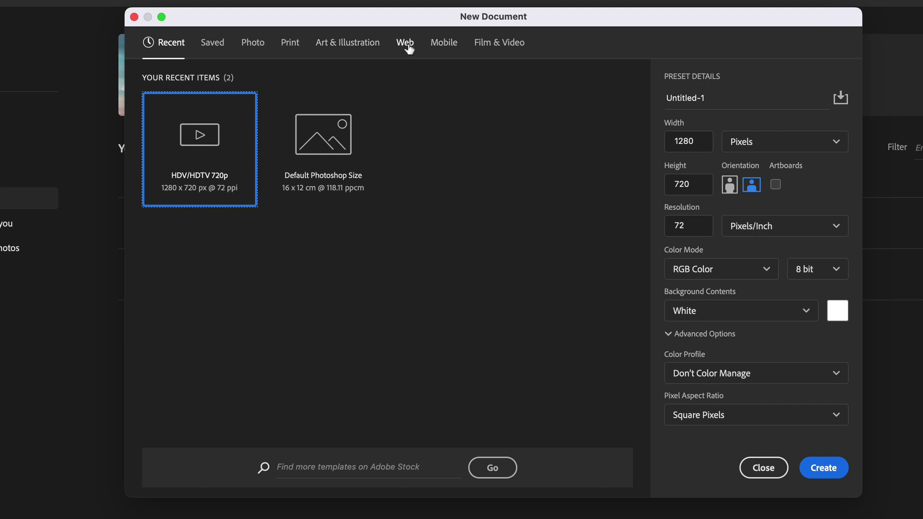
left_click(224, 42)
left_click(289, 42)
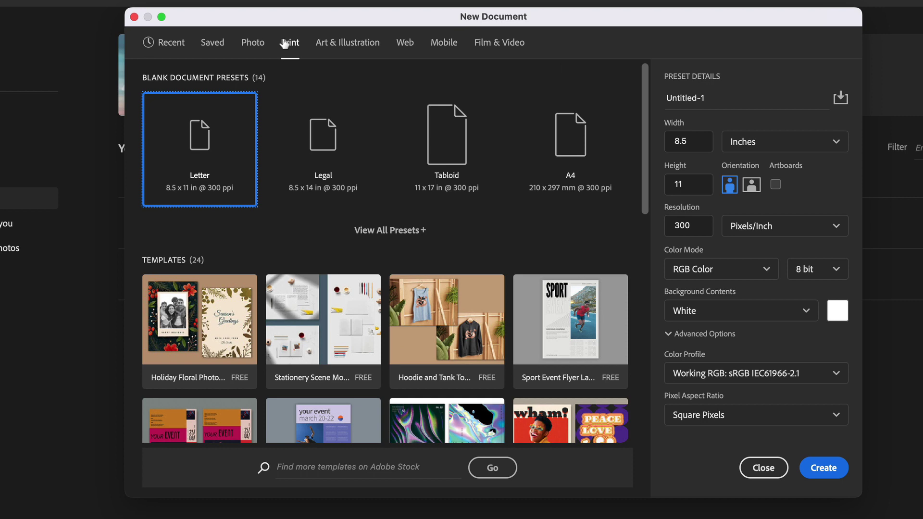
left_click(255, 42)
left_click(347, 43)
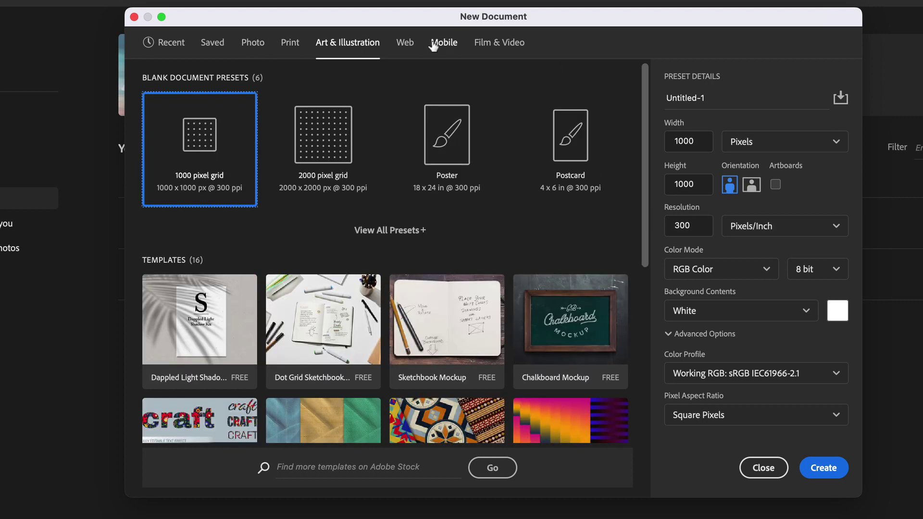
left_click(405, 42)
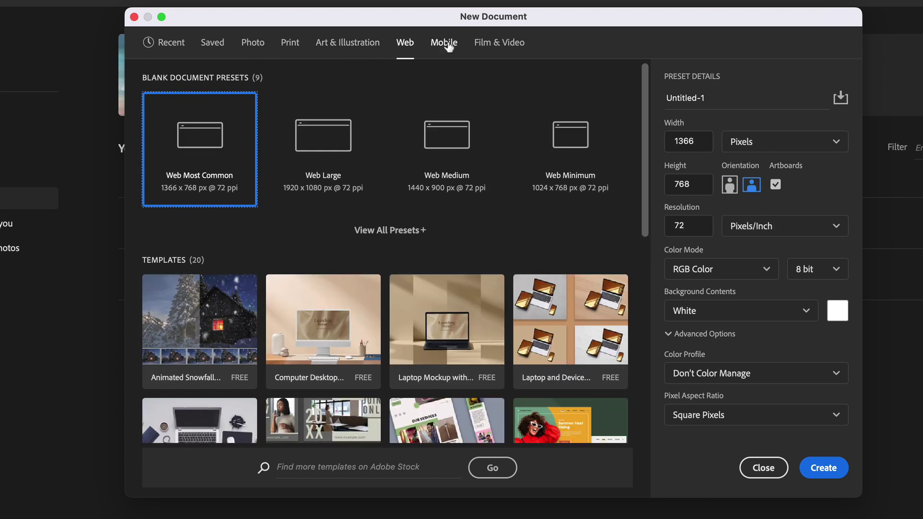
left_click(507, 49)
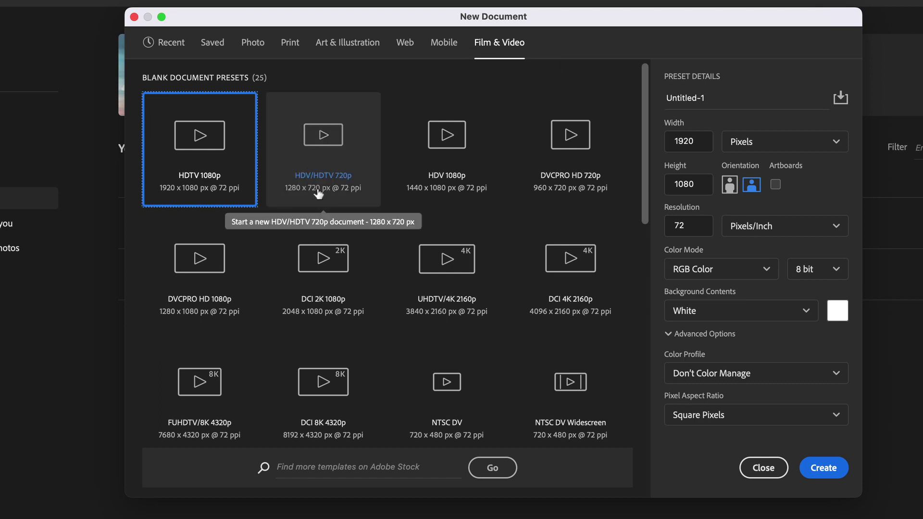
left_click(329, 137)
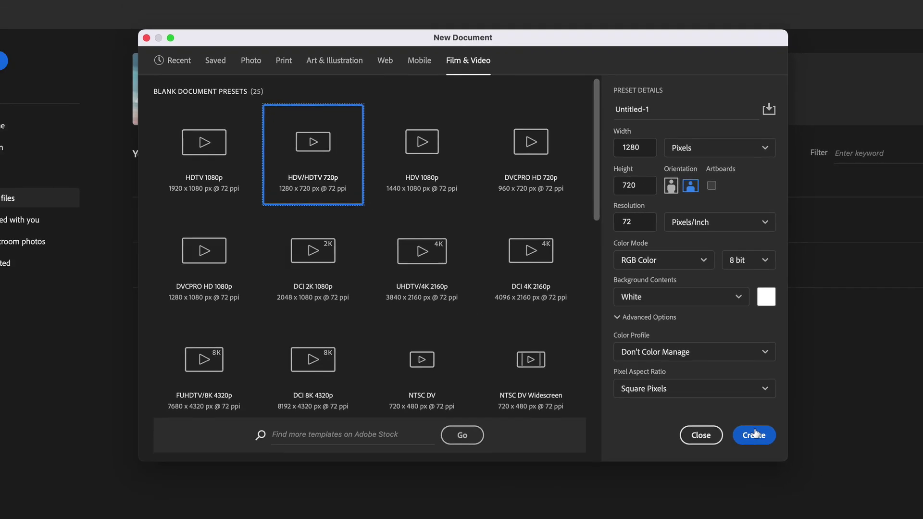
left_click(824, 468)
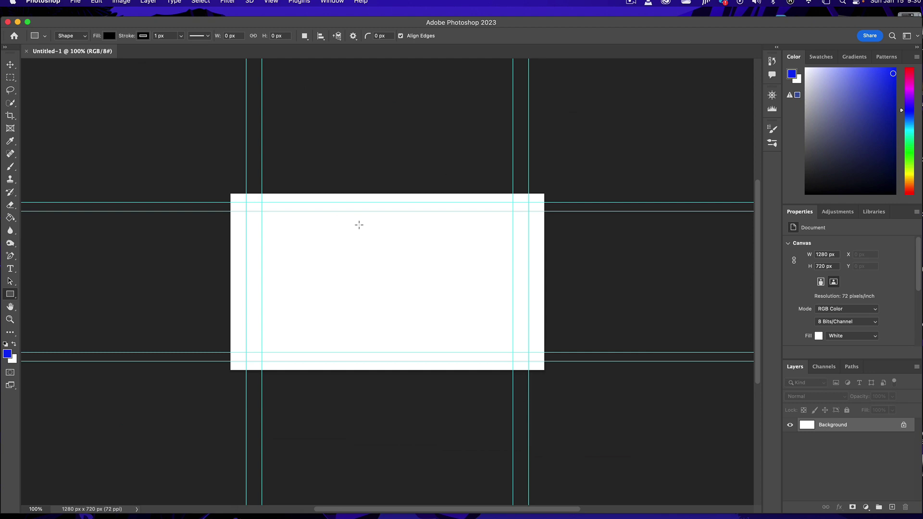
- Clear all guides from the blank canvas
key("super+equal")
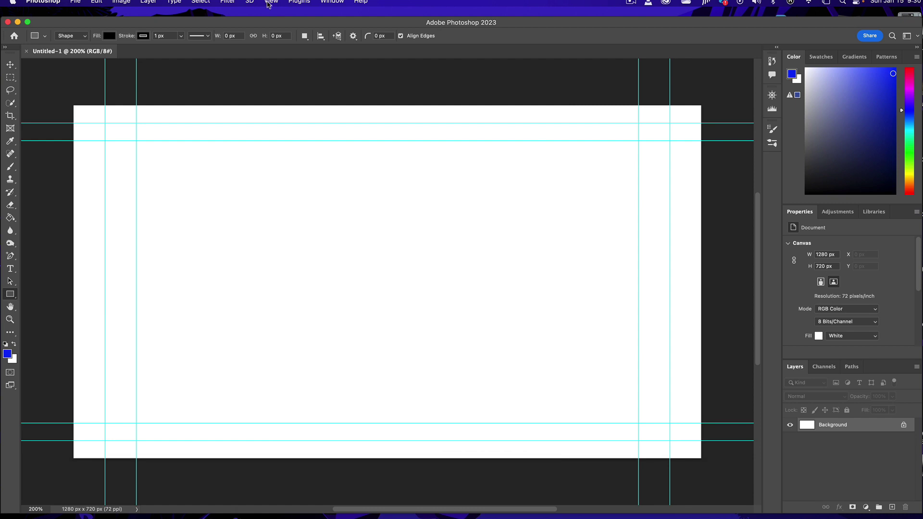
left_click(268, 4)
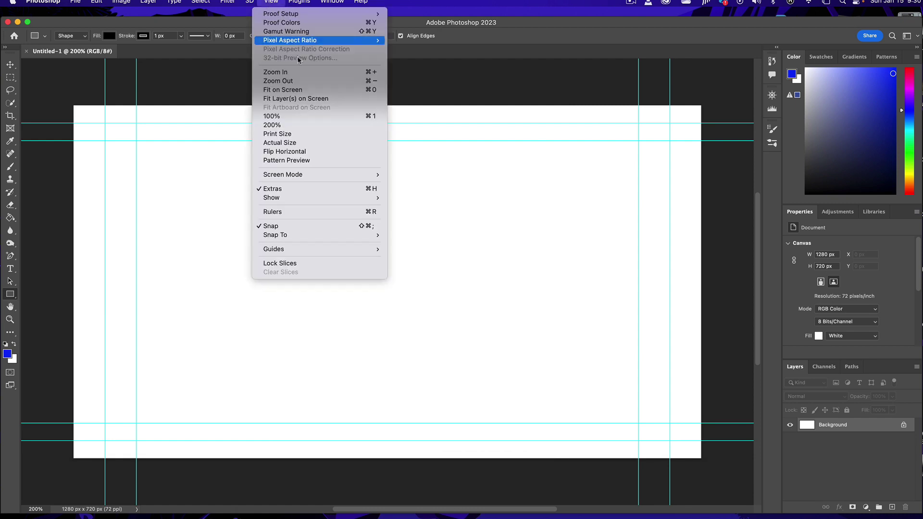
mouse_move(297, 249)
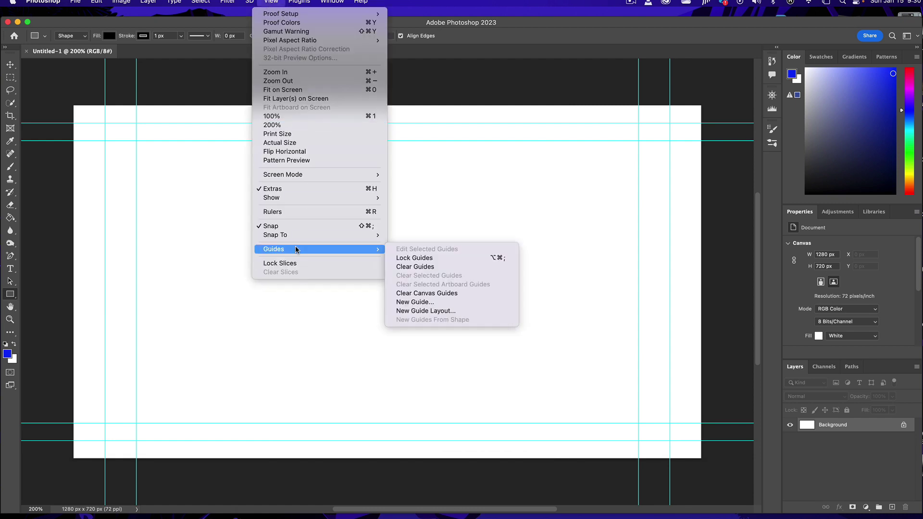
left_click(443, 266)
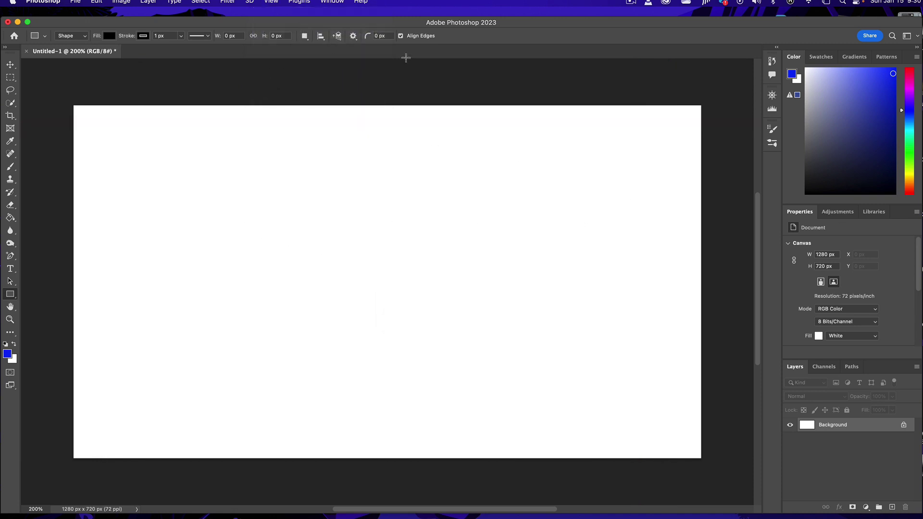
- Set the workspace to Essentials (Default)
left_click(336, 4)
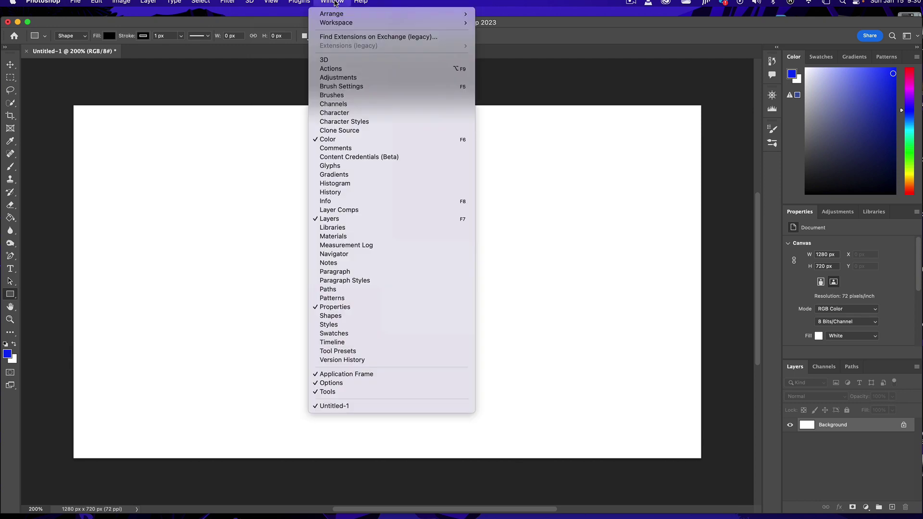
mouse_move(339, 25)
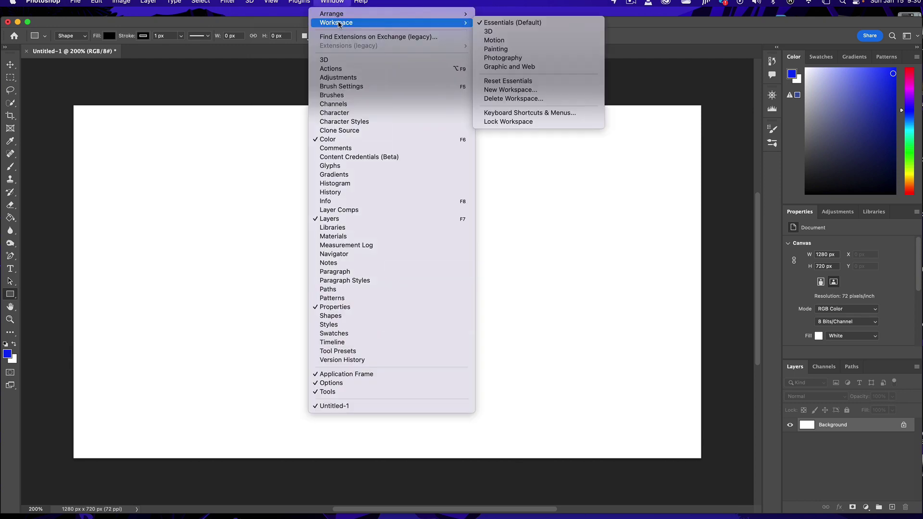
left_click(531, 28)
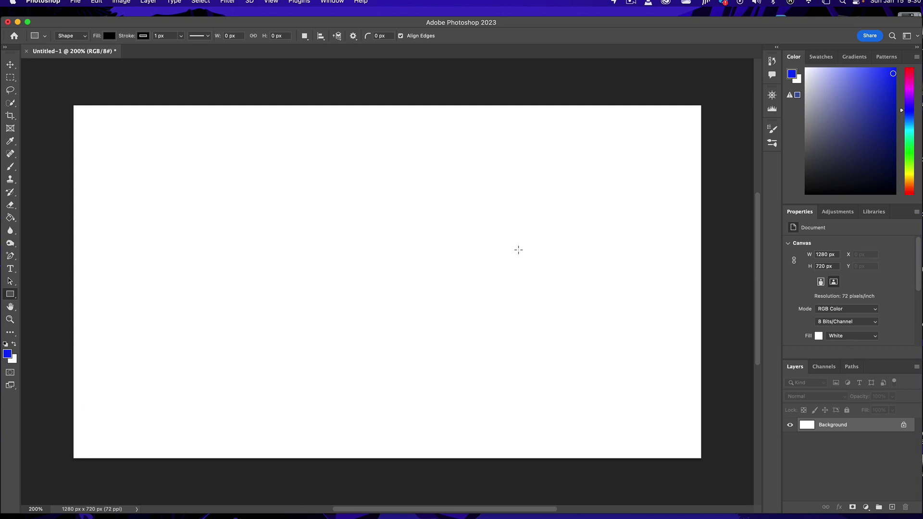
left_click(330, 2)
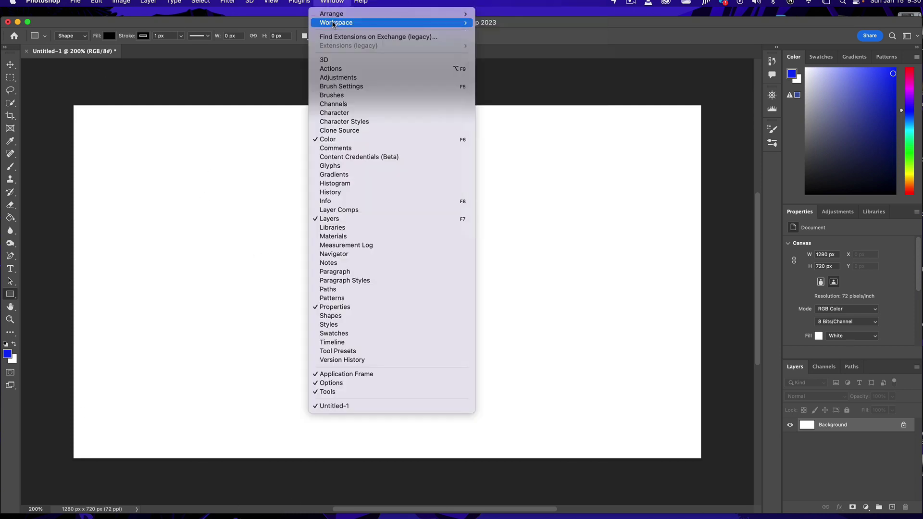
mouse_move(384, 23)
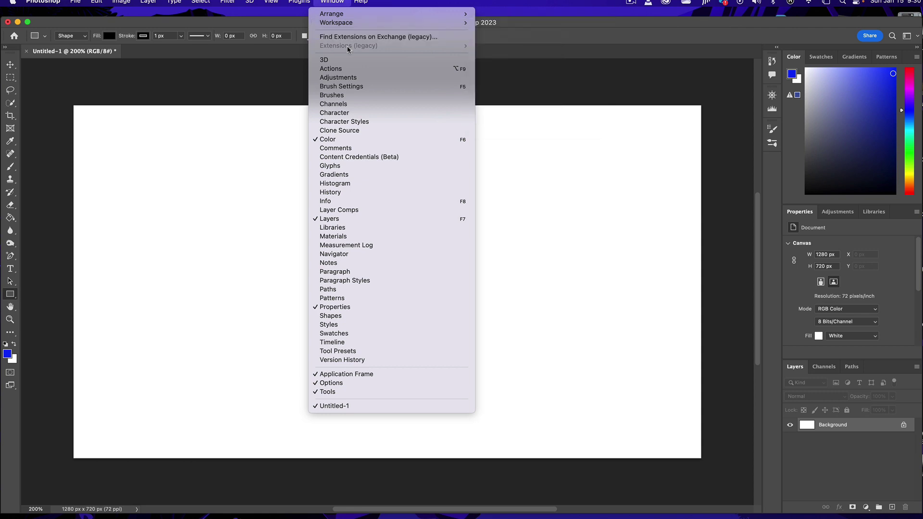
left_click(191, 90)
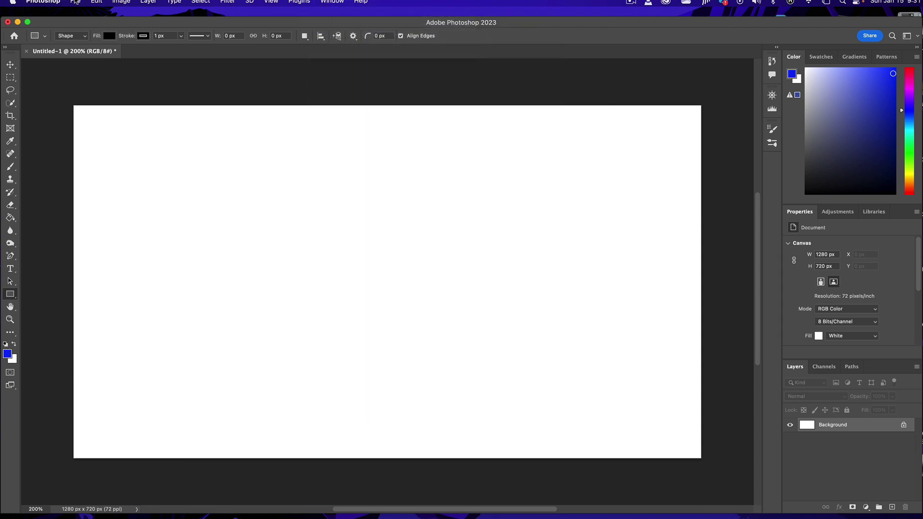
- Save the document as PhotoshopTutorial in Photoshop format in the 00_Project Files folder
left_click(75, 1)
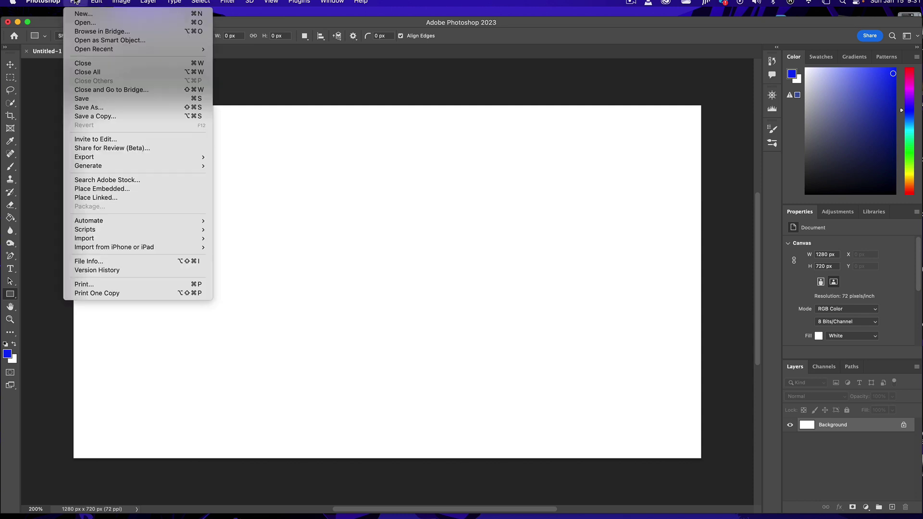
left_click(77, 108)
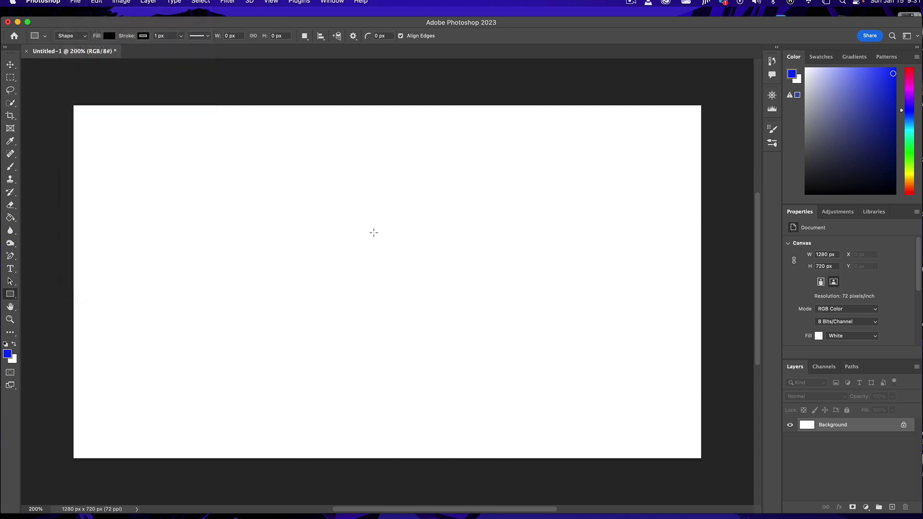
left_click(514, 127)
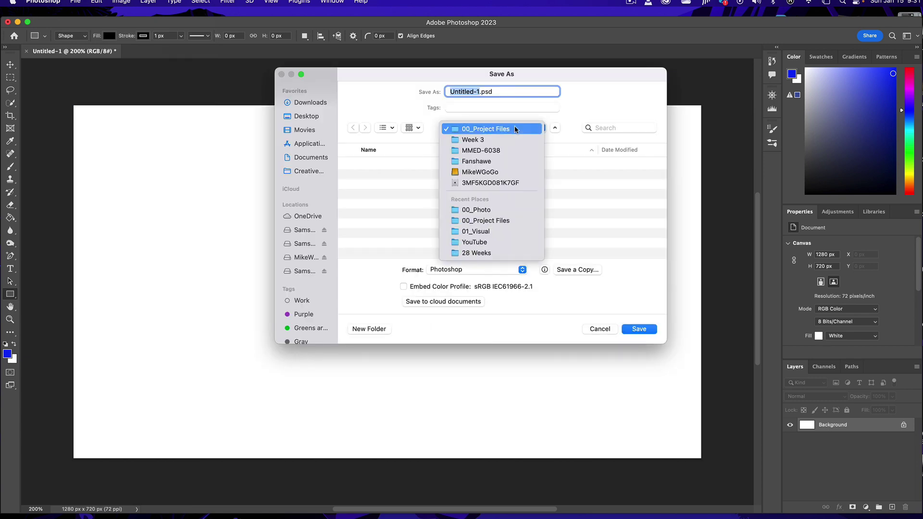
left_click(487, 131)
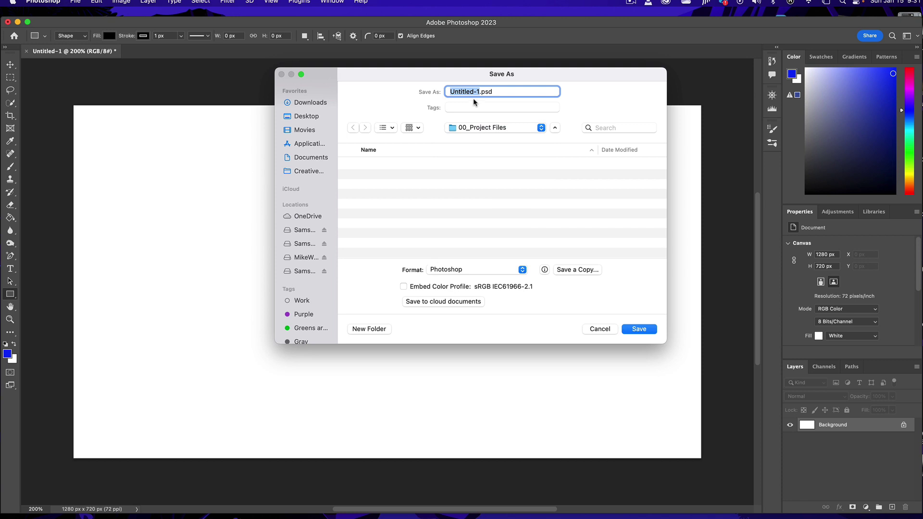
type("PhotoshopTutorial")
left_click(639, 329)
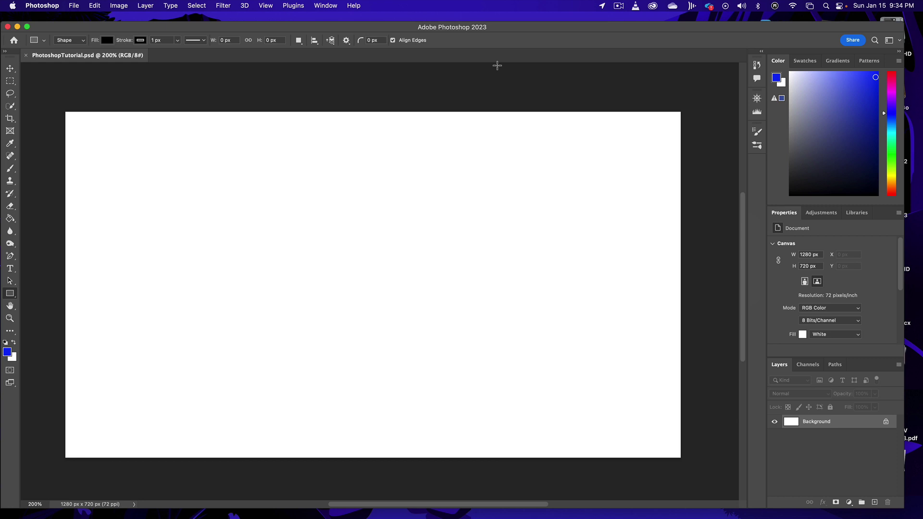
- Switch to Finder and place NYC.jpg from the 00_Photo folder into the open Photoshop document
key("super+Tab")
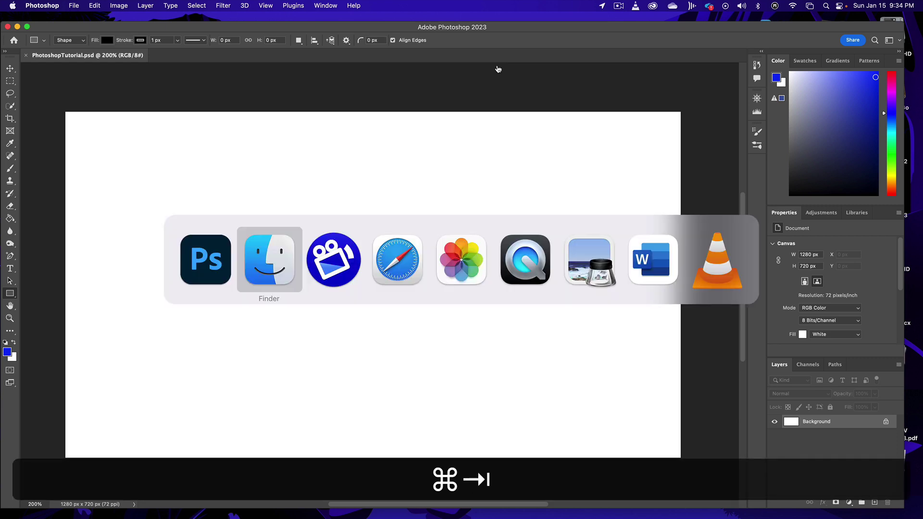
scroll(527, 86, "up", 3)
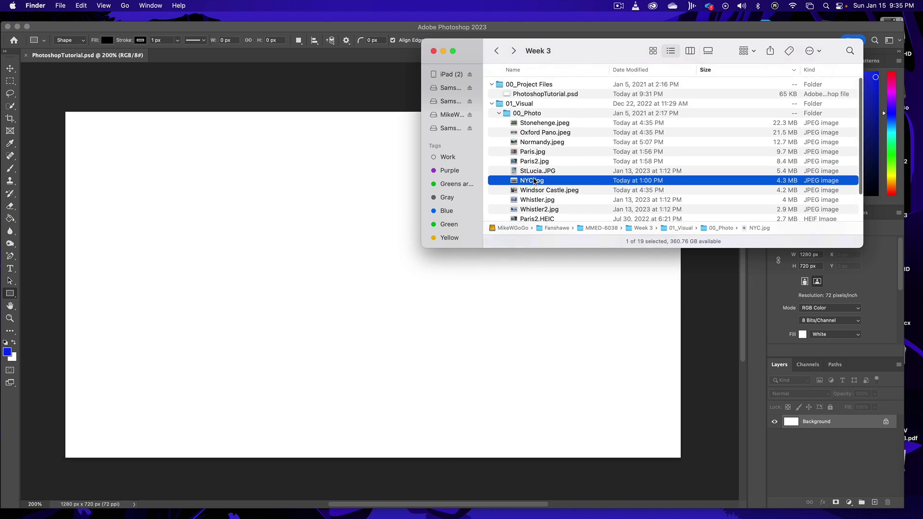
left_click_drag(534, 180, 285, 191)
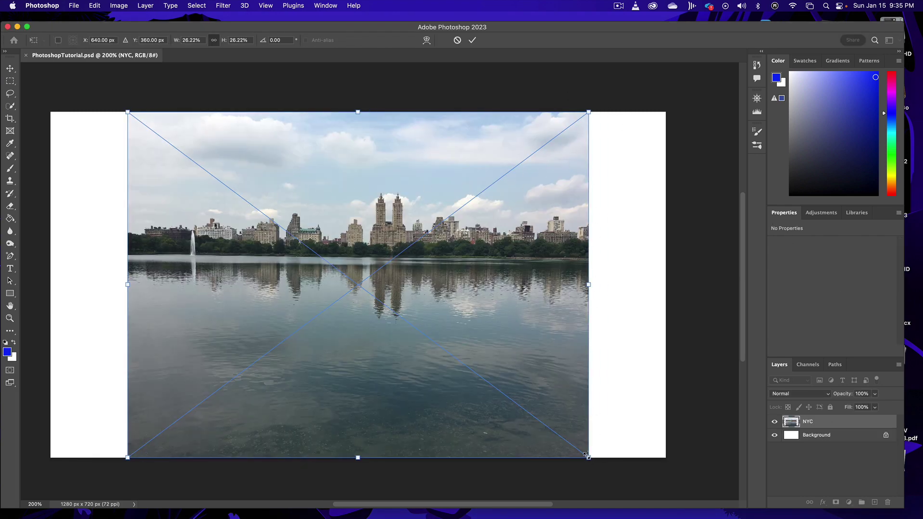
- Scale the NYC photo to about 36% to cover the canvas, rotate it about -0.33°, reposition it vertically and commit the placement
left_click_drag(587, 455, 717, 487)
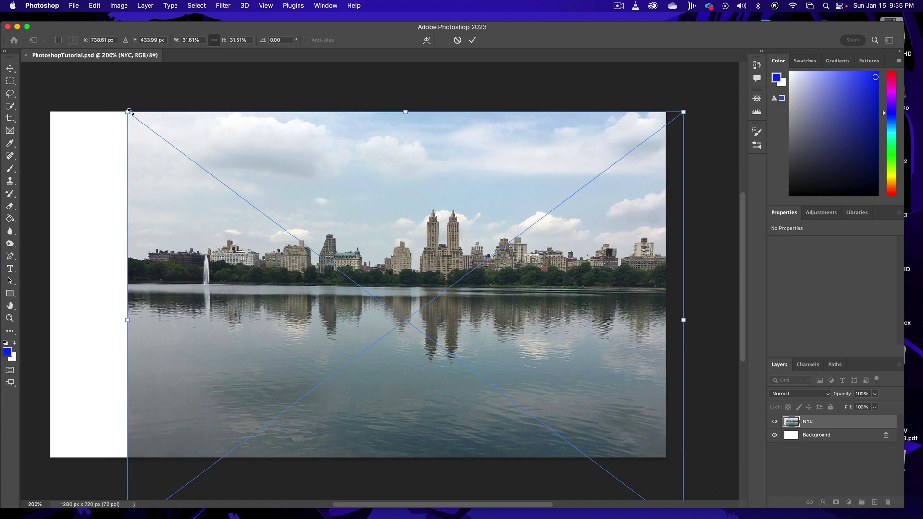
left_click_drag(128, 112, 51, 55)
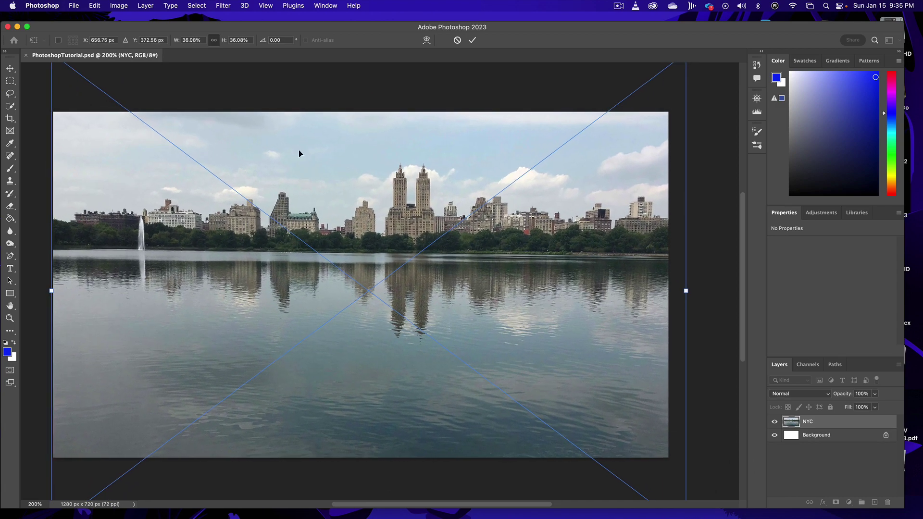
left_click_drag(379, 146, 377, 194)
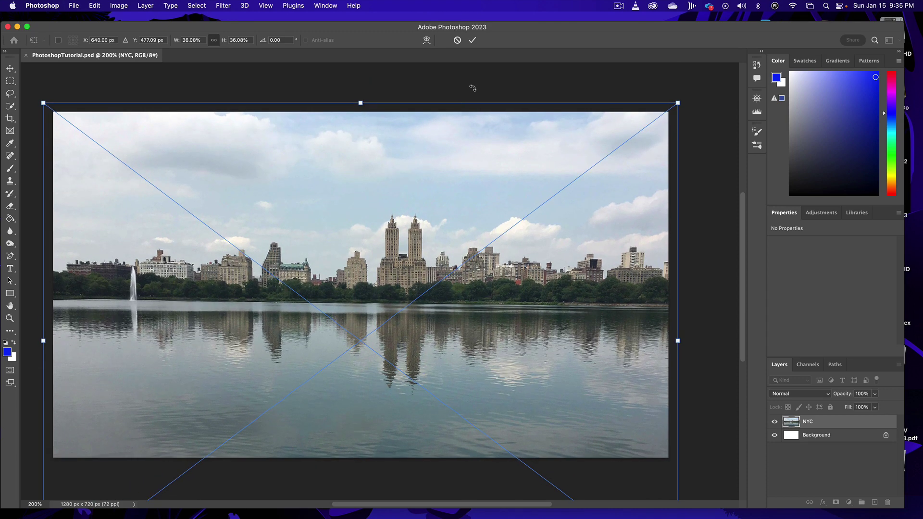
left_click_drag(471, 88, 469, 86)
left_click_drag(437, 146, 438, 120)
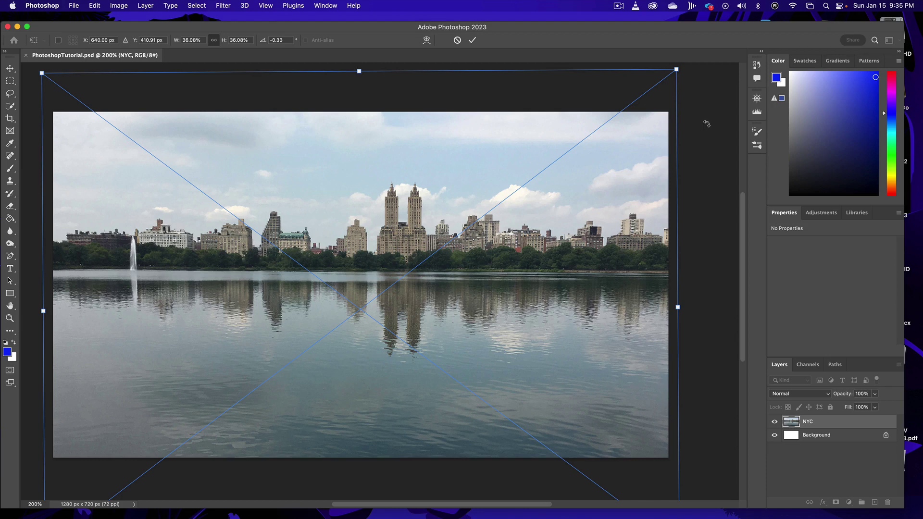
left_click(472, 40)
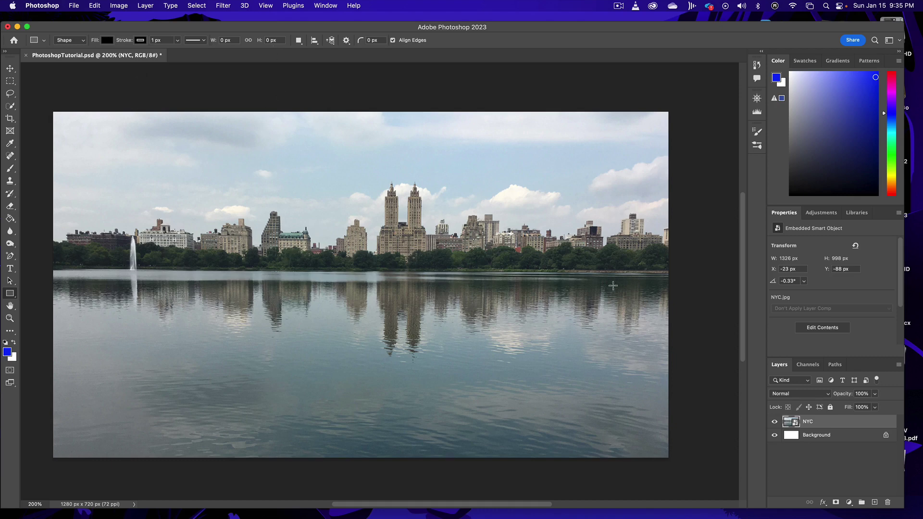
right_click(796, 424)
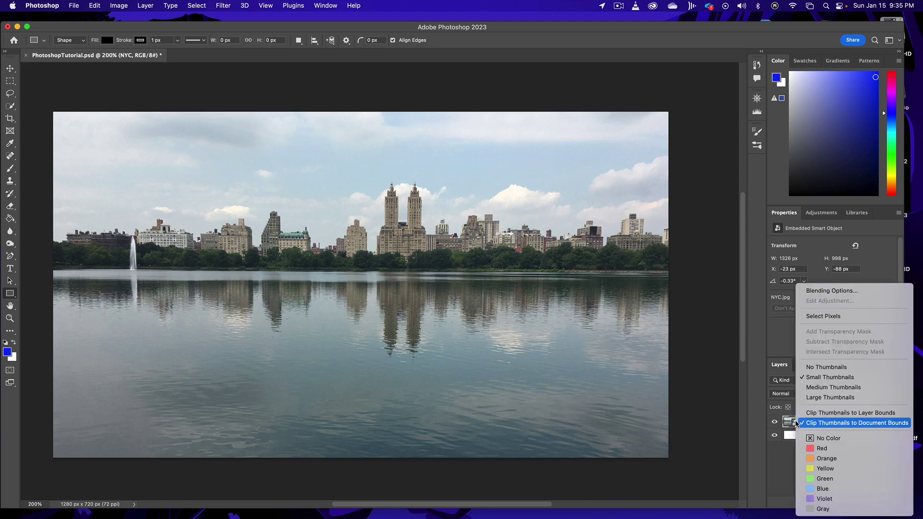
left_click(783, 448)
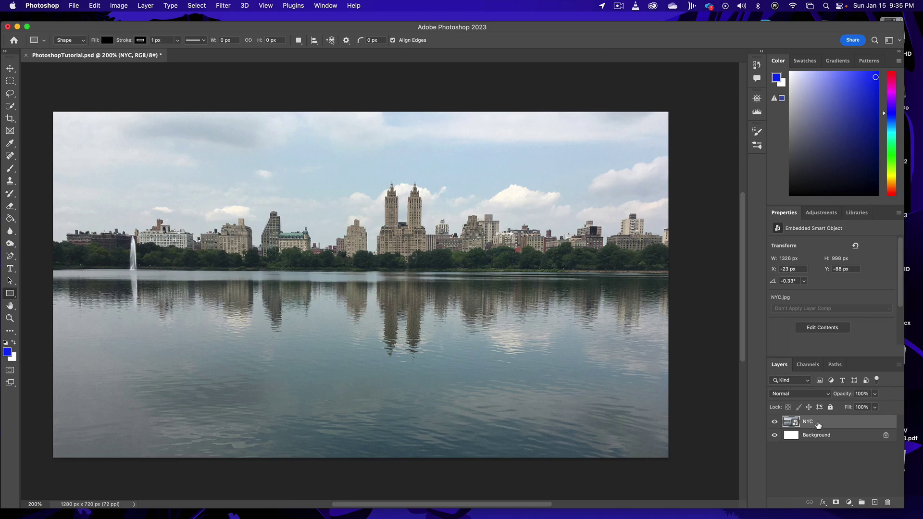
- Unlock the Background layer to turn it into a regular, editable layer
left_click(823, 436)
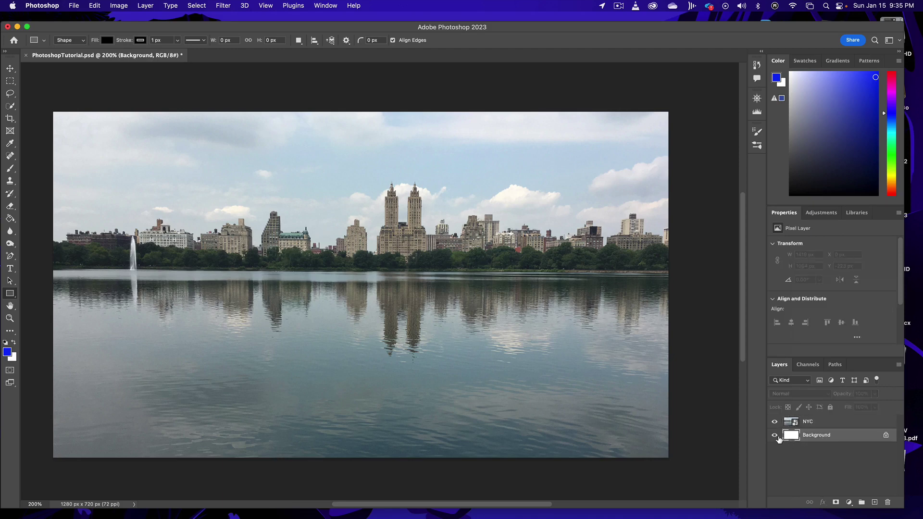
left_click(813, 425)
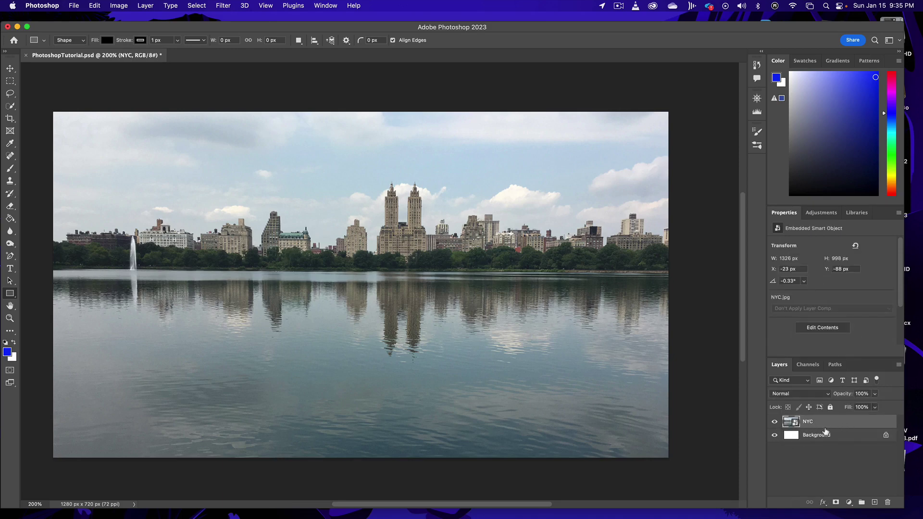
left_click(886, 437)
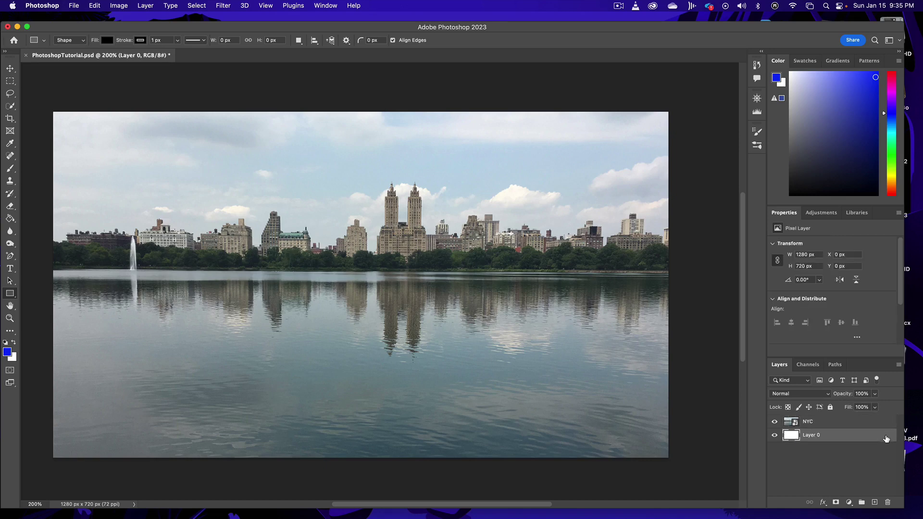
- Move Layer 0 above the NYC layer and try varying its opacity
left_click_drag(823, 444, 826, 421)
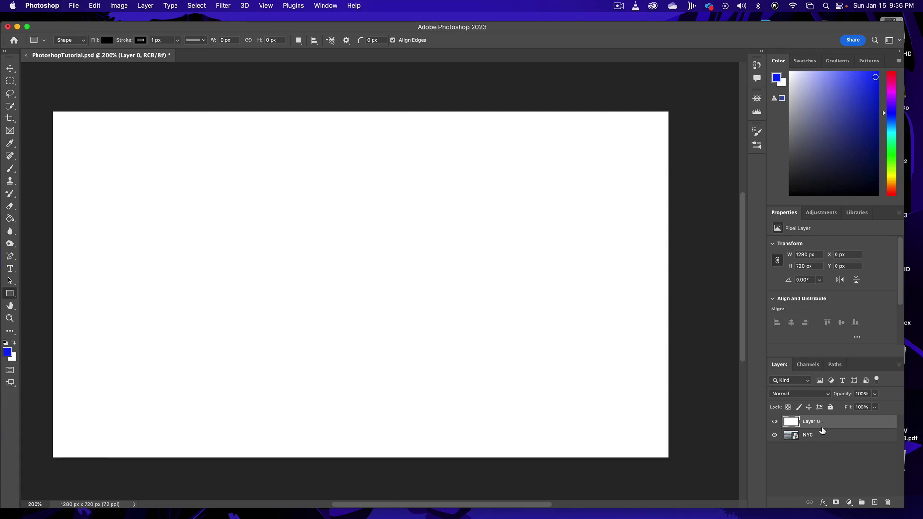
left_click(875, 395)
mouse_move(876, 406)
left_mouse_down()
mouse_move(839, 408)
mouse_move(878, 408)
left_mouse_up()
- Restore the NYC layer above Layer 0 and vary its opacity, ending at 100%
mouse_move(833, 428)
left_mouse_down()
mouse_move(828, 416)
mouse_move(827, 430)
left_mouse_up()
left_click(875, 394)
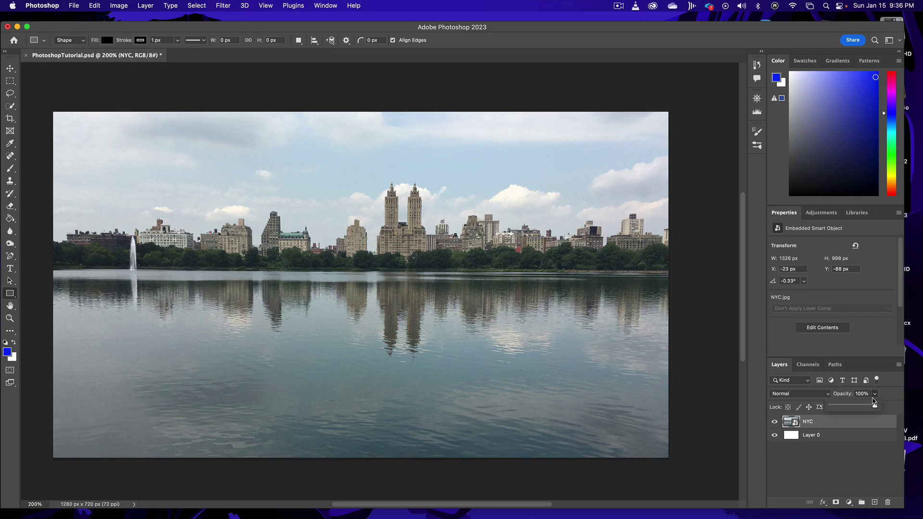
left_click_drag(874, 406, 903, 411)
- Hide the Layers panel and bring it back into the workspace
left_click(330, 6)
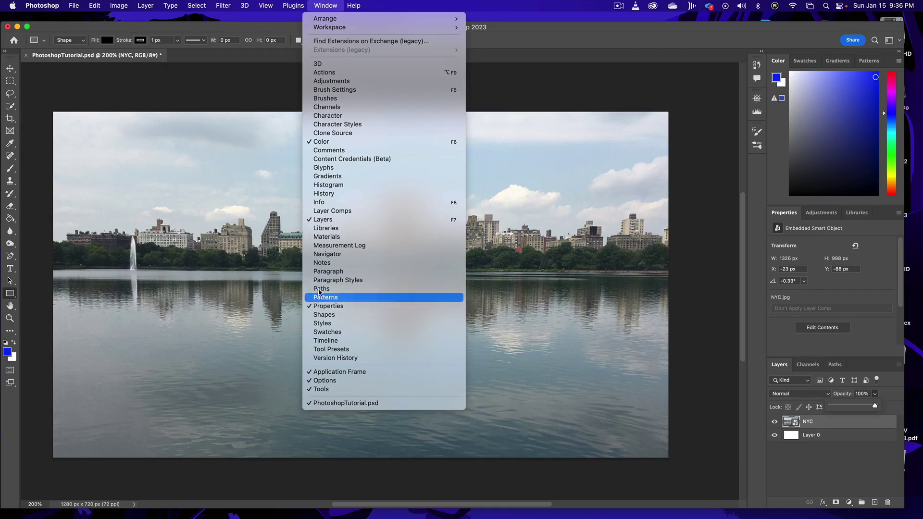
left_click(313, 221)
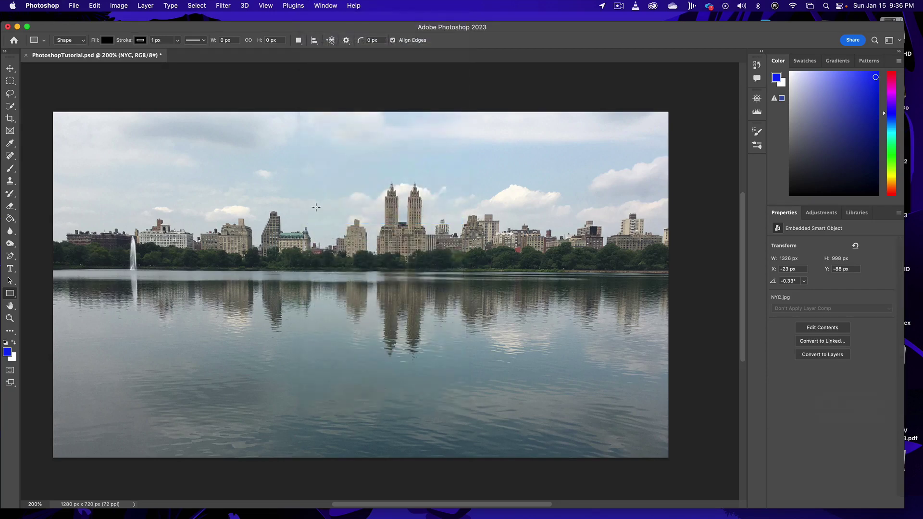
left_click(326, 5)
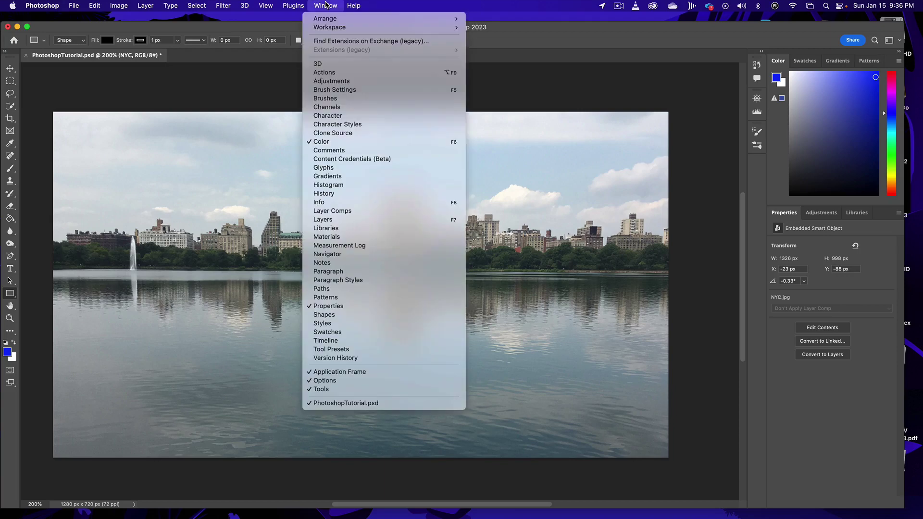
left_click(323, 220)
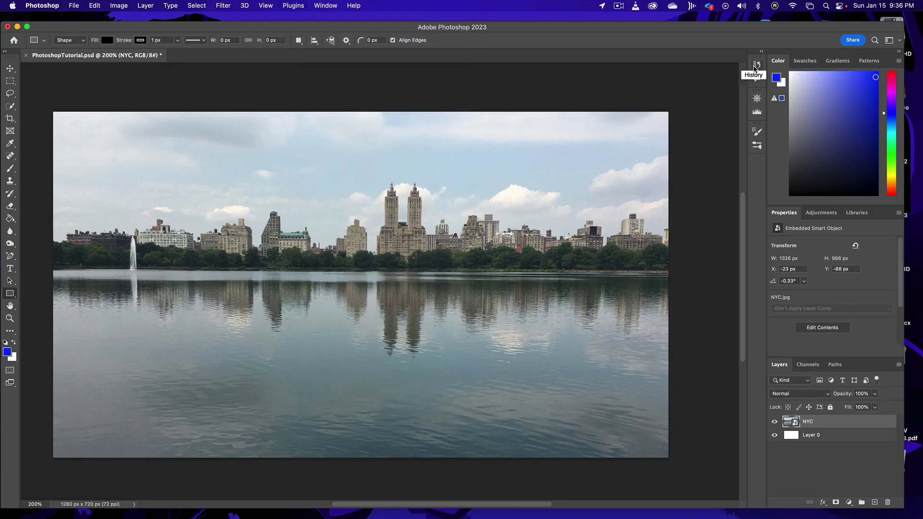
- Show the document's History panel and practise collapsing and expanding it
left_click(322, 4)
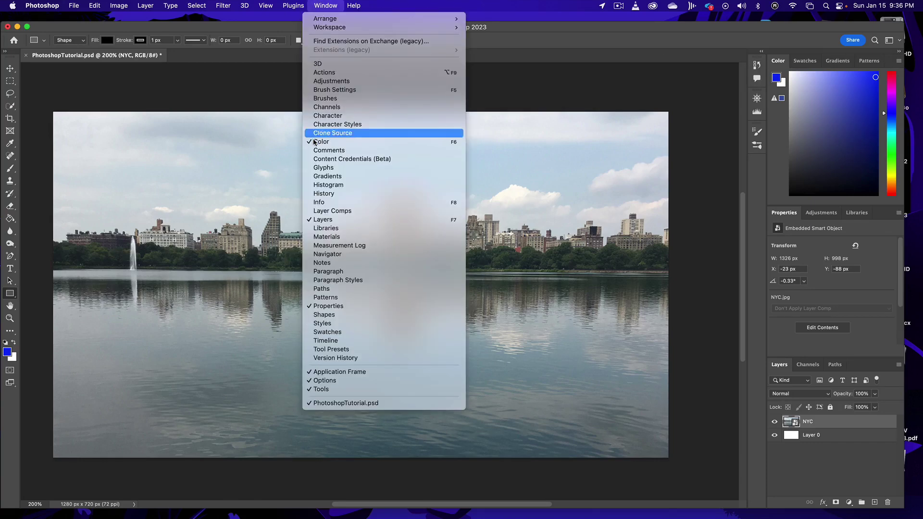
left_click(324, 193)
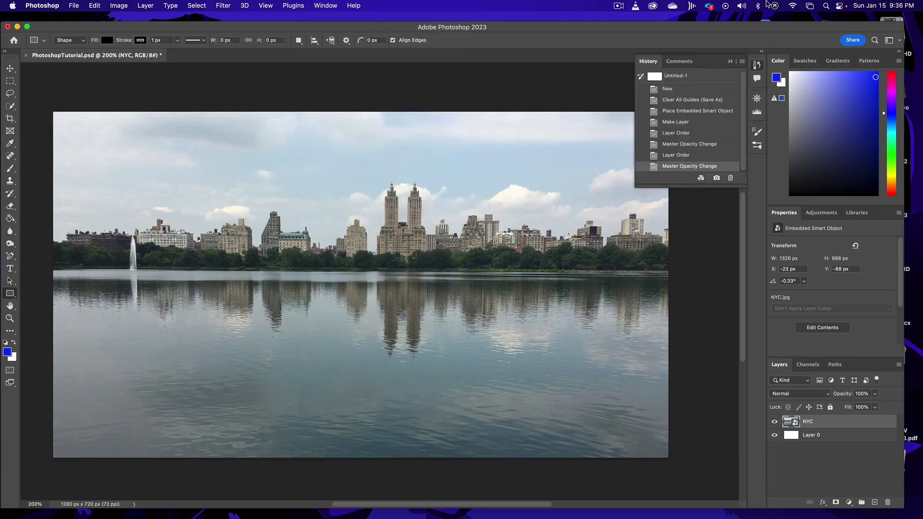
left_click(758, 66)
left_click(757, 66)
- Step through the document's history states from New up to the latest Master Opacity Change
left_click(675, 89)
left_click(680, 101)
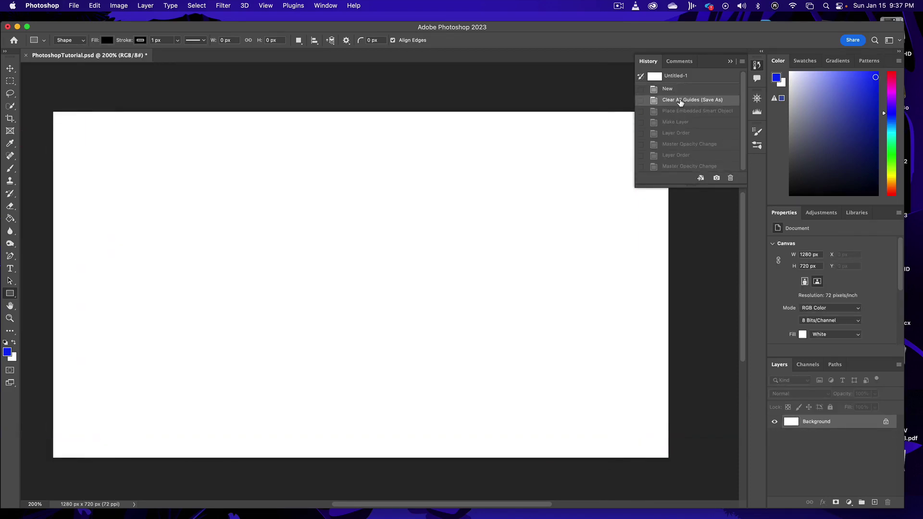
left_click(678, 112)
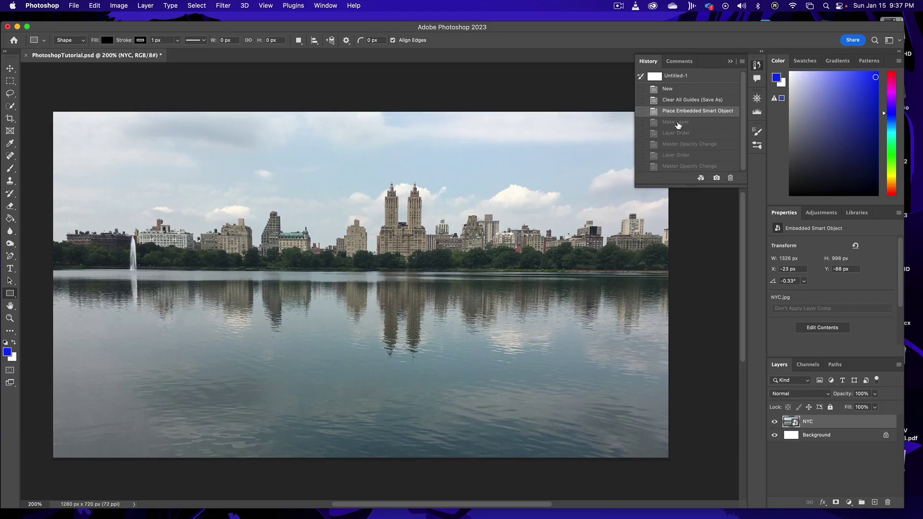
left_click(678, 123)
left_click(678, 134)
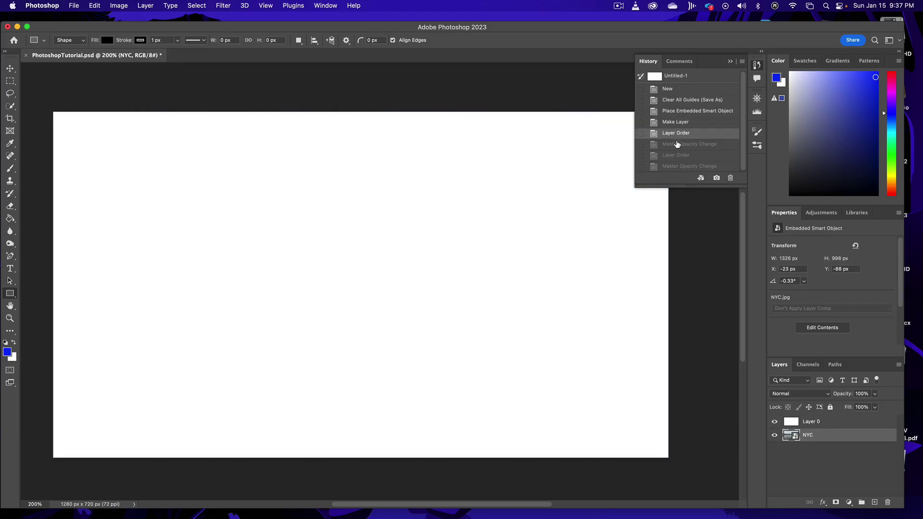
left_click(677, 144)
left_click(678, 155)
left_click(678, 165)
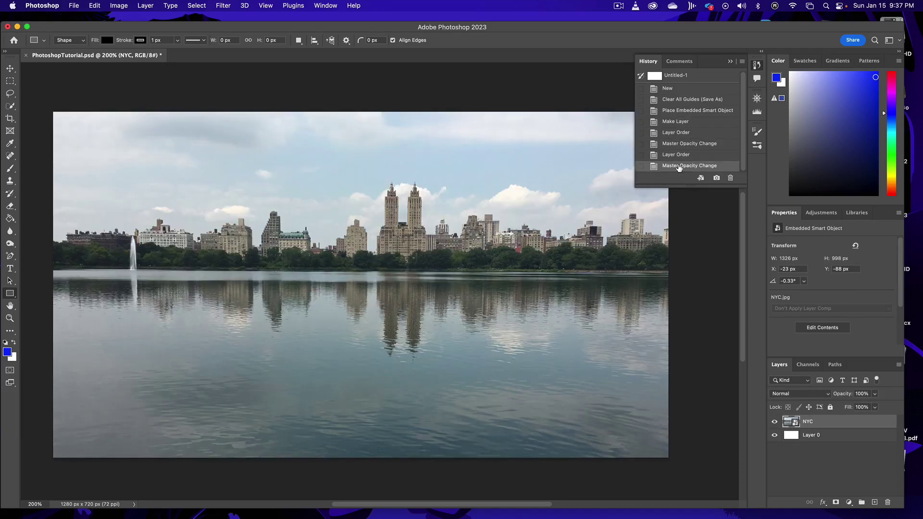
- Add the placeholder text Lorem Ipsum across the sky in white 150 pt Marketing Script and commit it
scroll(672, 203, "down", 1)
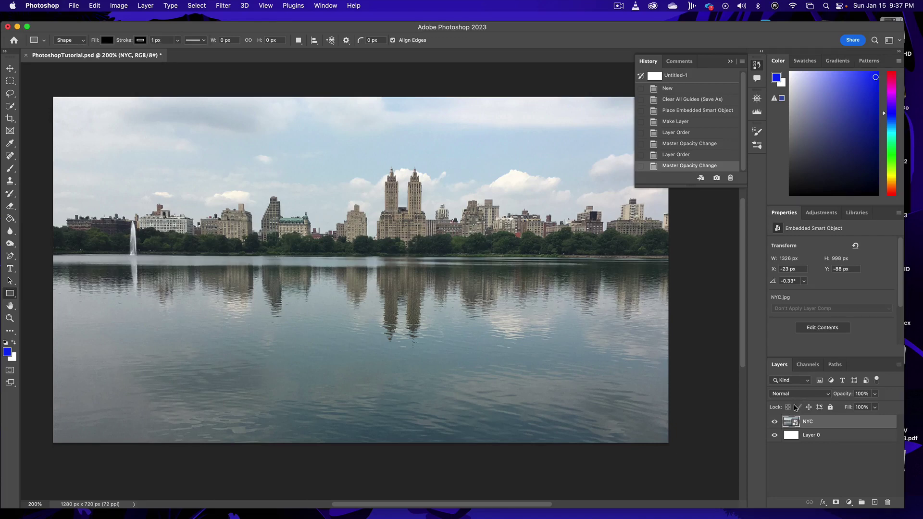
key("t")
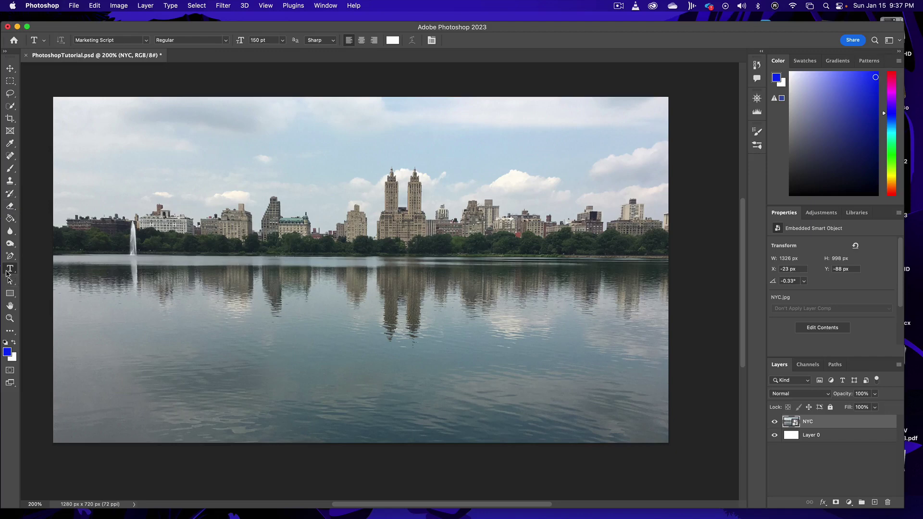
left_click(262, 169)
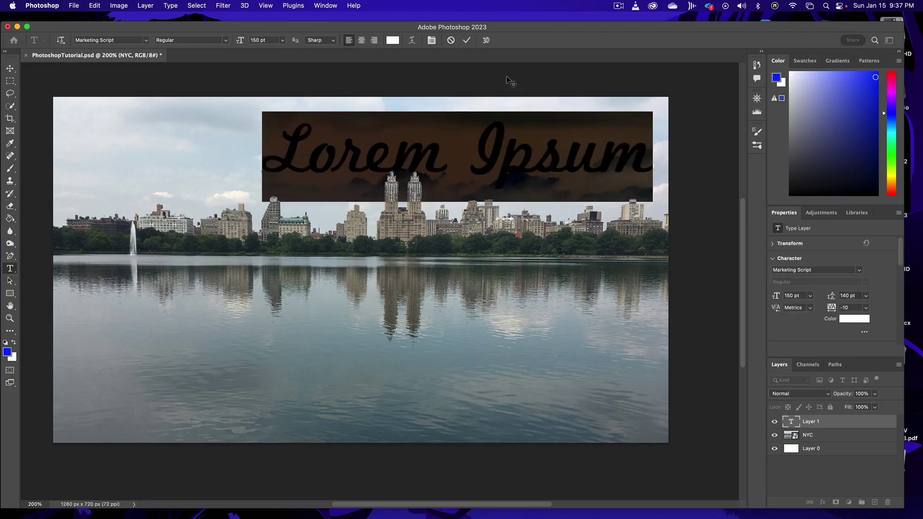
left_click(466, 41)
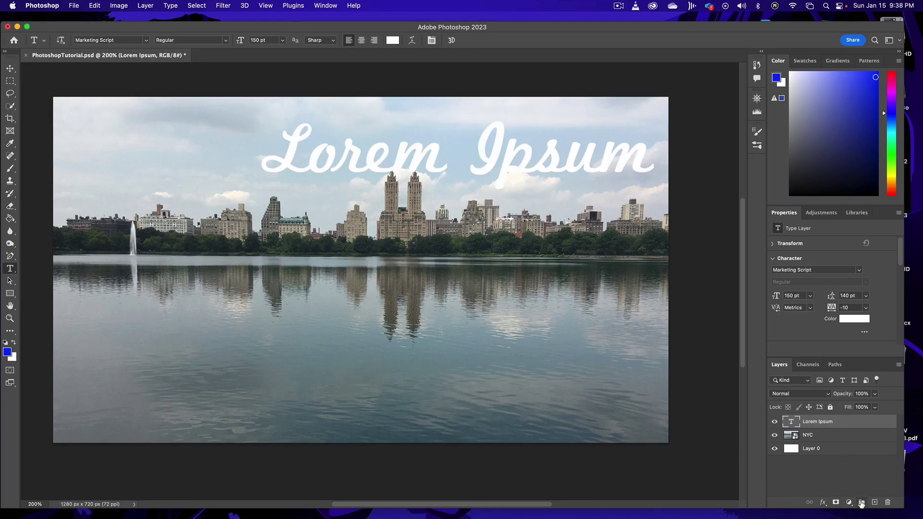
- Add a black Stroke effect to the Lorem Ipsum text layer and set its size to 8 px
left_click(823, 503)
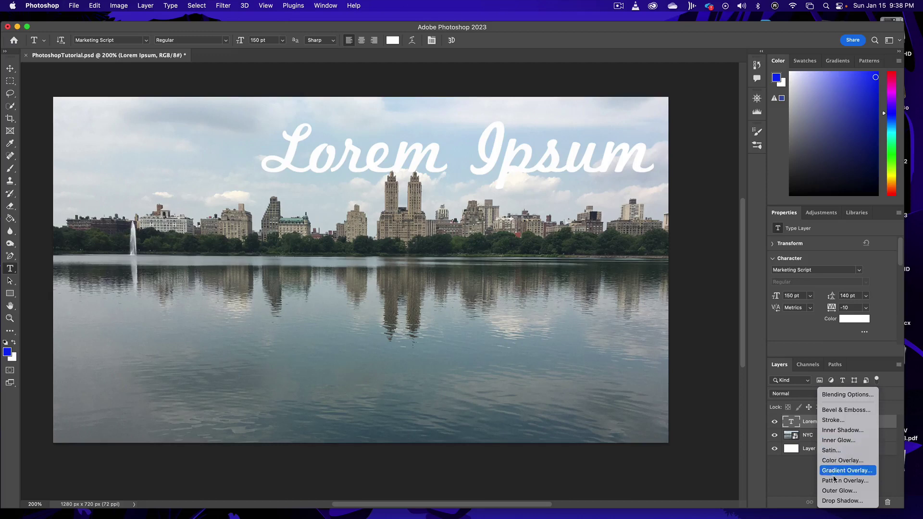
left_click(832, 421)
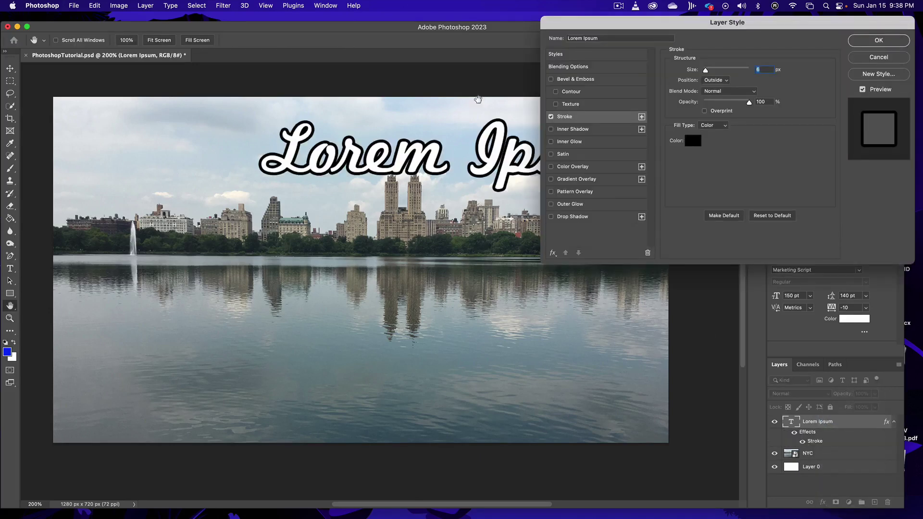
mouse_move(673, 19)
left_mouse_down()
mouse_move(531, 139)
mouse_move(551, 196)
left_mouse_up()
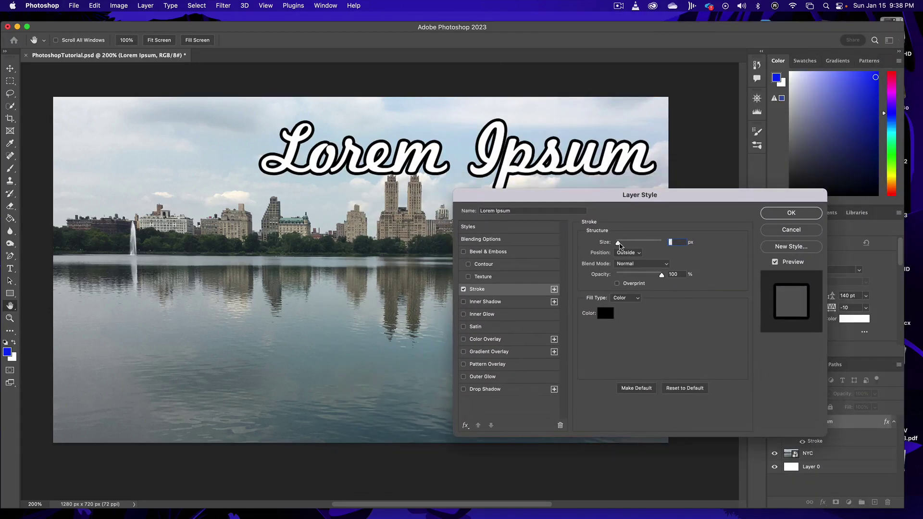
mouse_move(619, 246)
left_mouse_down()
mouse_move(630, 245)
mouse_move(622, 247)
left_mouse_up()
- Set the text stroke's position to Inside and its size to 2 px
left_click(637, 253)
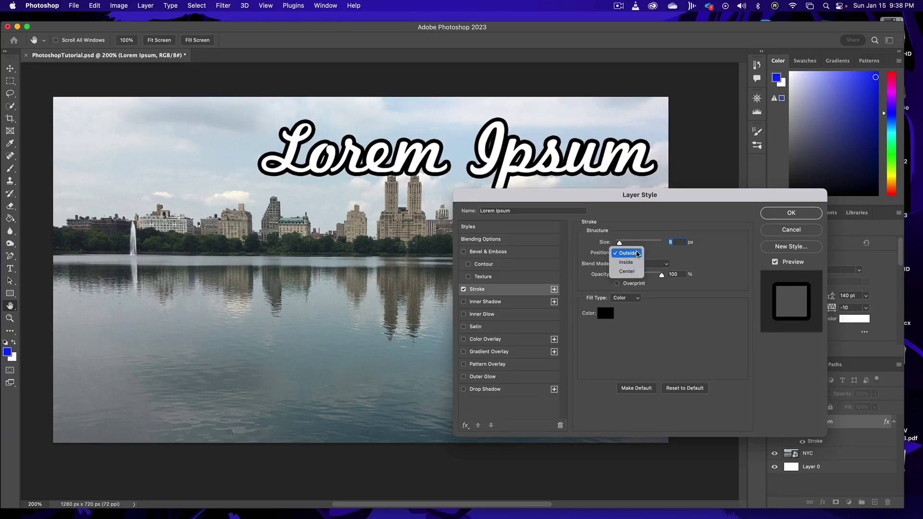
left_click(634, 262)
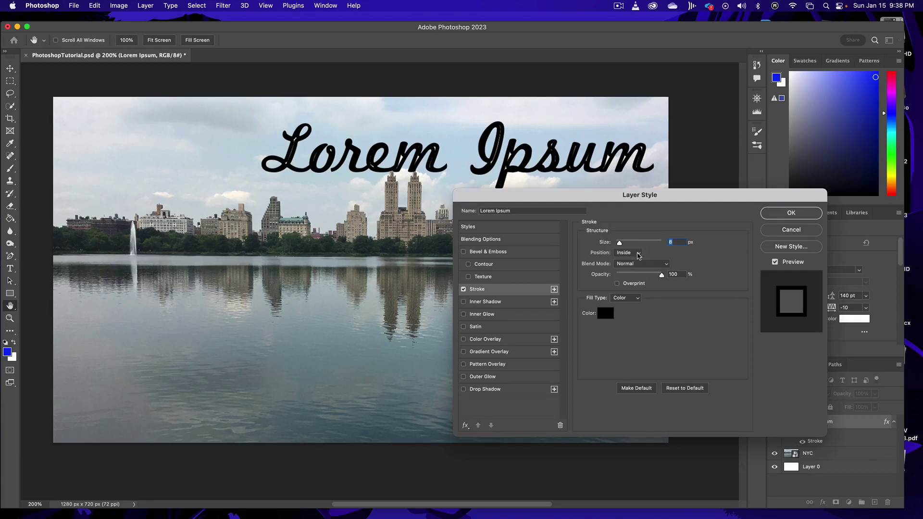
left_click_drag(620, 244, 618, 244)
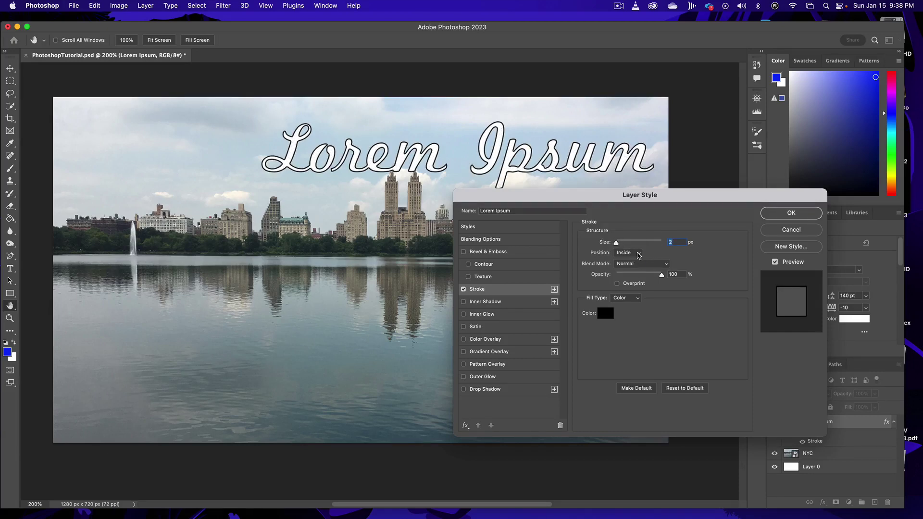
- Try the stroke position Center, return it to Outside and set the size to 7 px
left_click(639, 254)
left_click(635, 262)
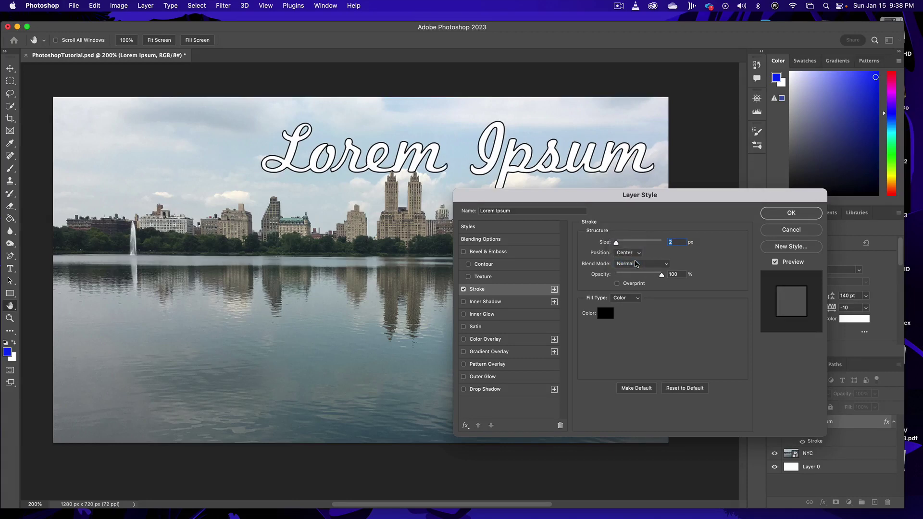
left_click(632, 255)
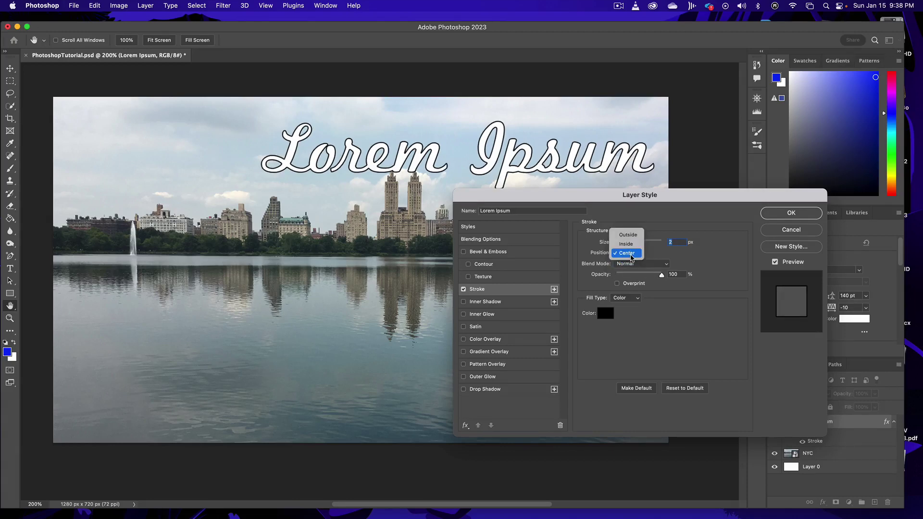
left_click(628, 235)
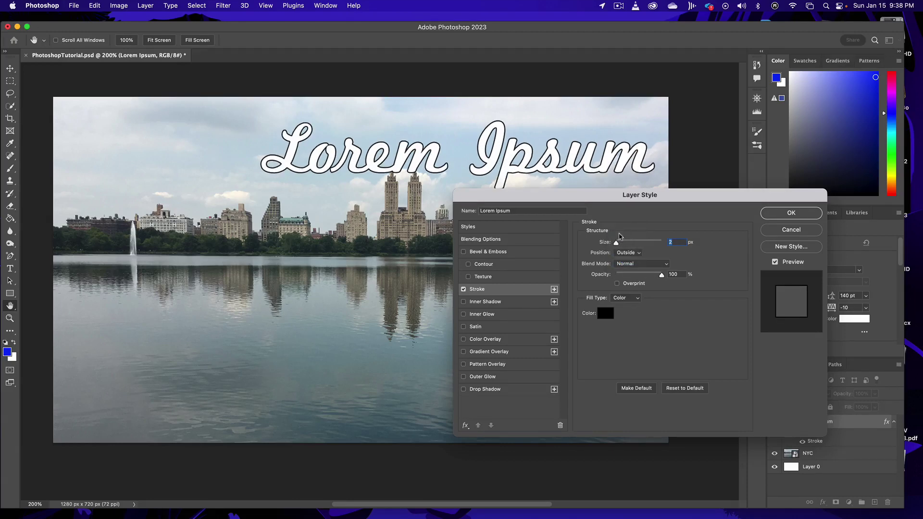
left_click_drag(616, 242, 619, 242)
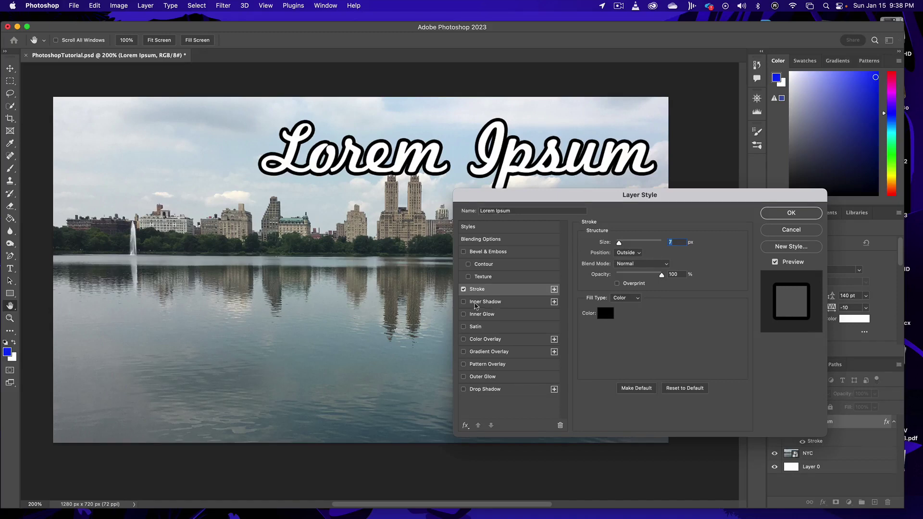
- Replace the text's Stroke with Bevel & Emboss, using depth 594%, size 0 px, angle -5° and altitude 32°
left_click(463, 290)
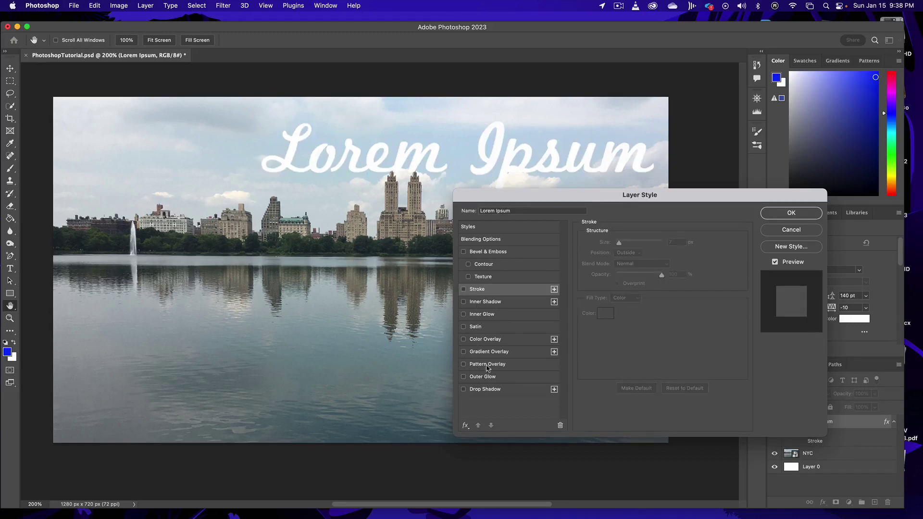
left_click(464, 252)
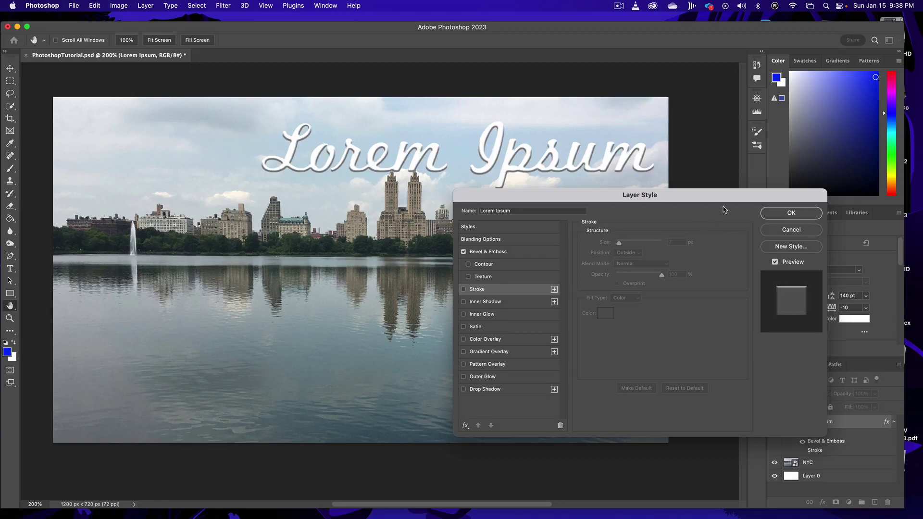
left_click(488, 252)
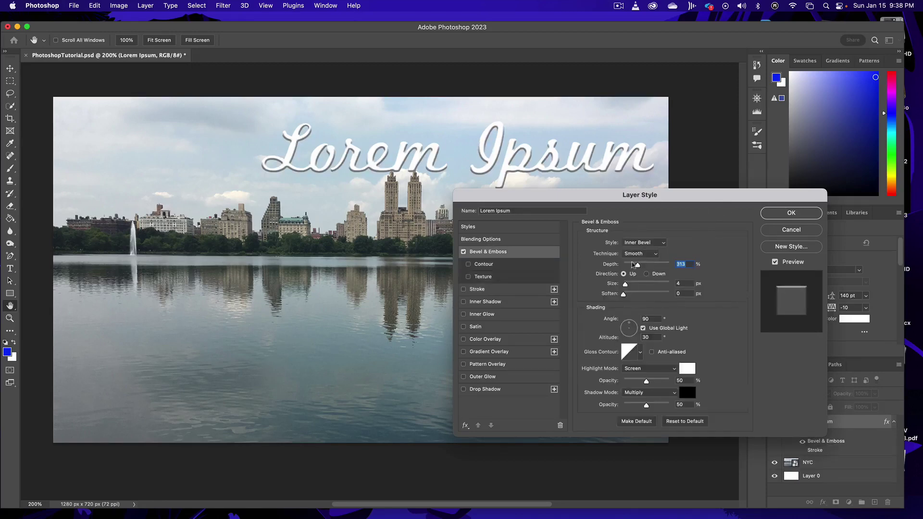
left_click_drag(637, 264, 623, 284)
left_click(634, 284)
left_click_drag(631, 332, 628, 334)
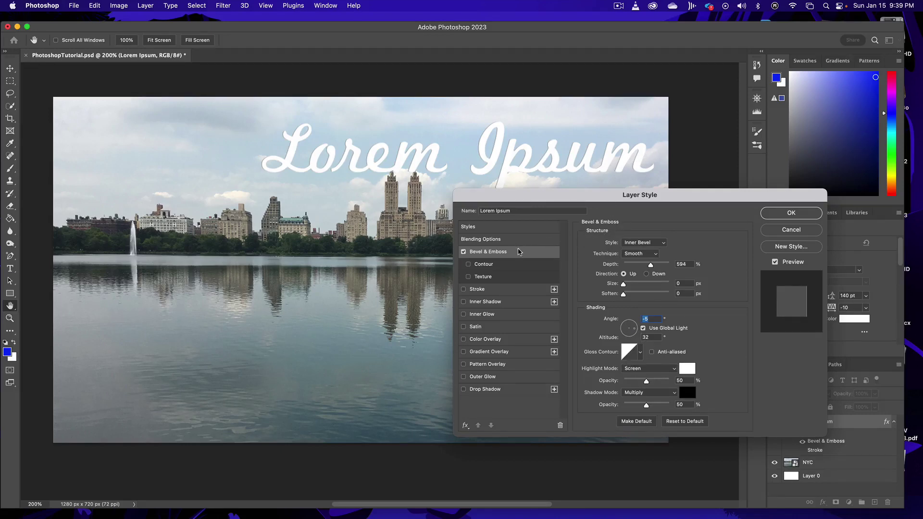
- Turn off Bevel & Emboss and apply a Drop Shadow to the text, comparing it off and on
left_click(463, 252)
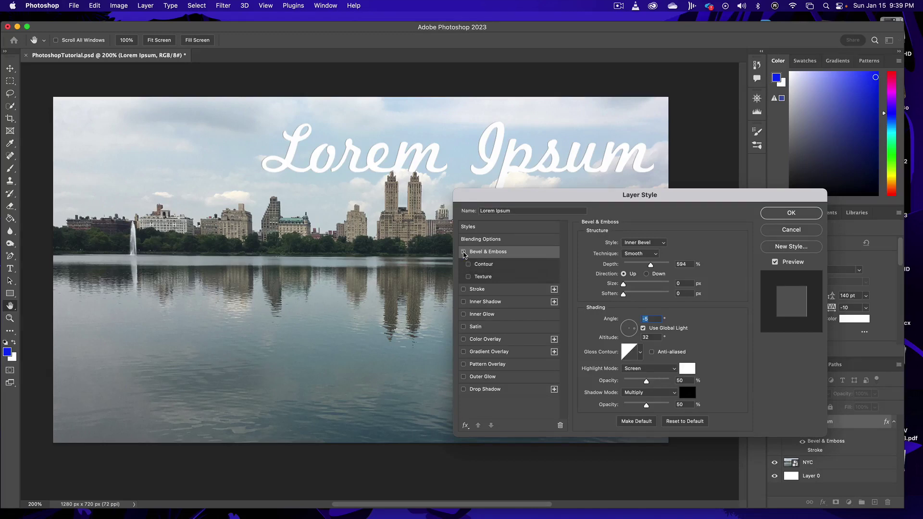
left_click(464, 390)
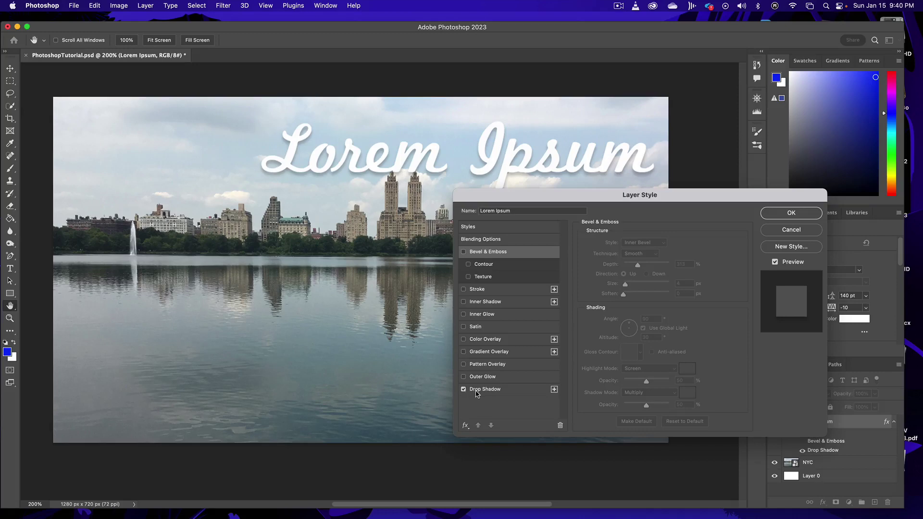
left_click(477, 390)
left_click_drag(669, 202, 560, 267)
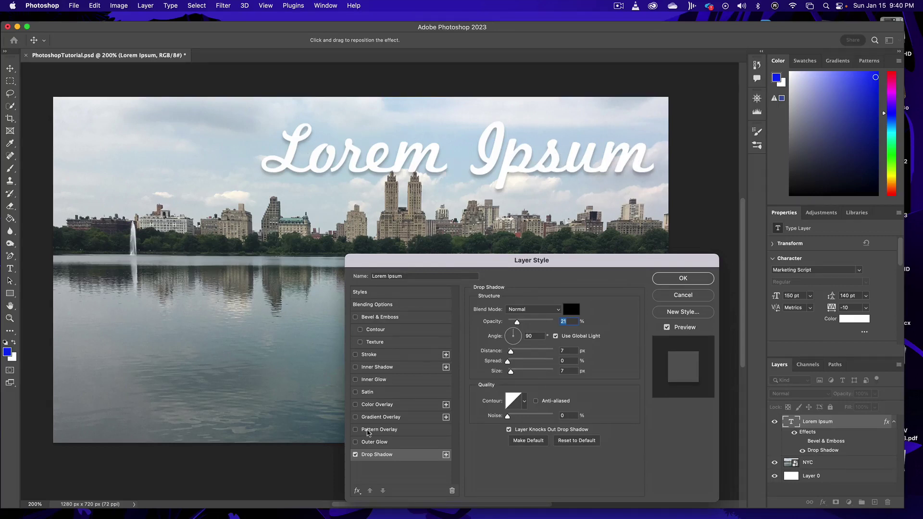
left_click(355, 455)
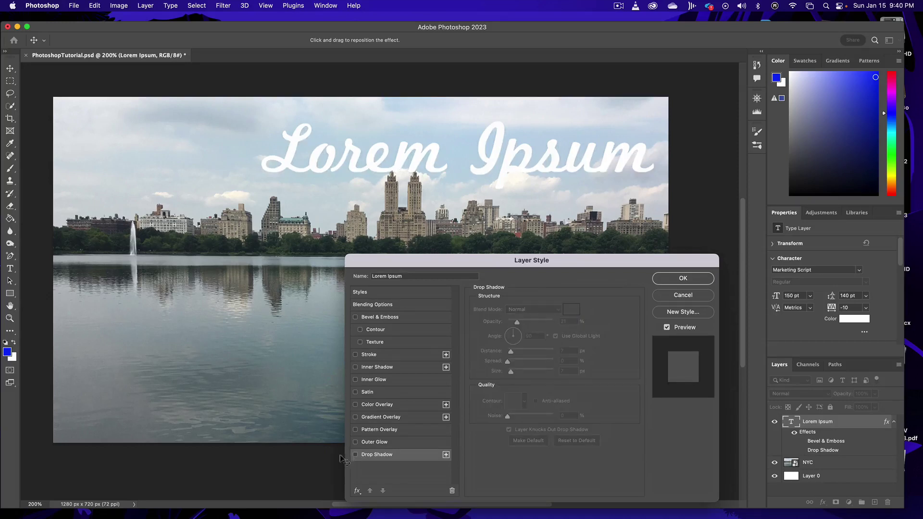
left_click(355, 455)
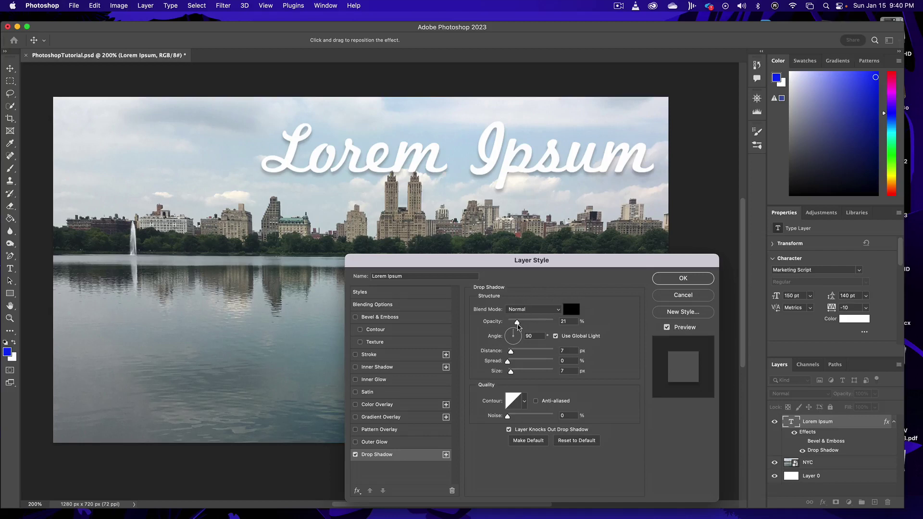
- Set the text's drop shadow to opacity 100%, distance 19 px, size 0 px and angle 160°
left_click_drag(517, 322, 554, 322)
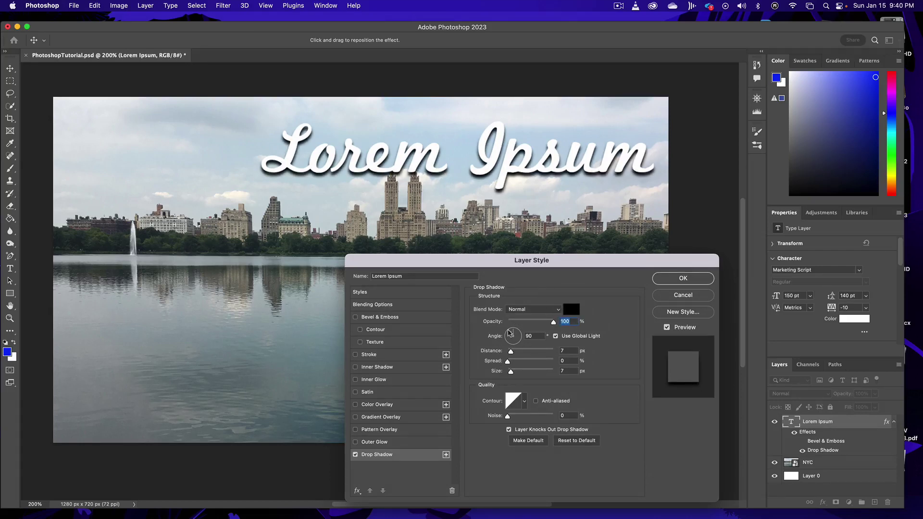
mouse_move(511, 373)
left_mouse_down()
mouse_move(494, 374)
mouse_move(527, 363)
mouse_move(452, 364)
mouse_move(520, 351)
mouse_move(512, 364)
mouse_move(547, 363)
mouse_move(481, 363)
mouse_move(522, 372)
mouse_move(509, 364)
mouse_move(538, 364)
mouse_move(505, 364)
left_mouse_up()
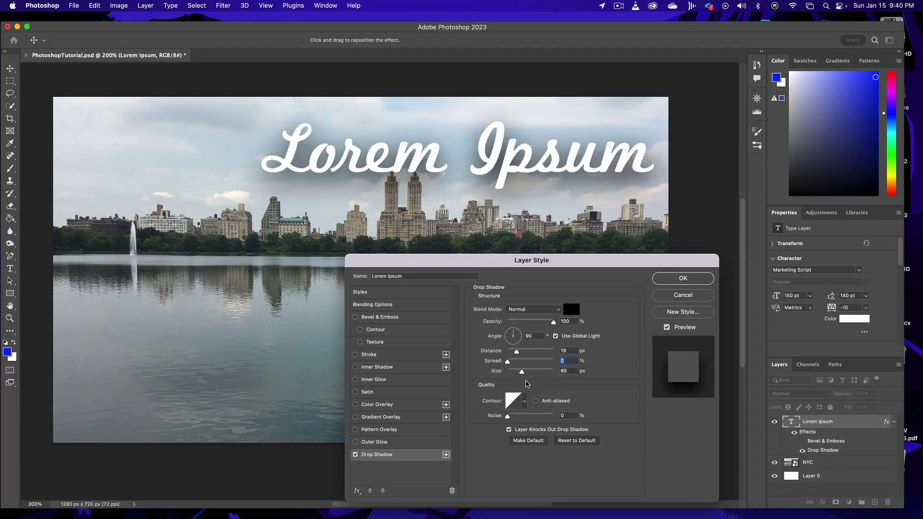
left_click_drag(521, 372, 508, 373)
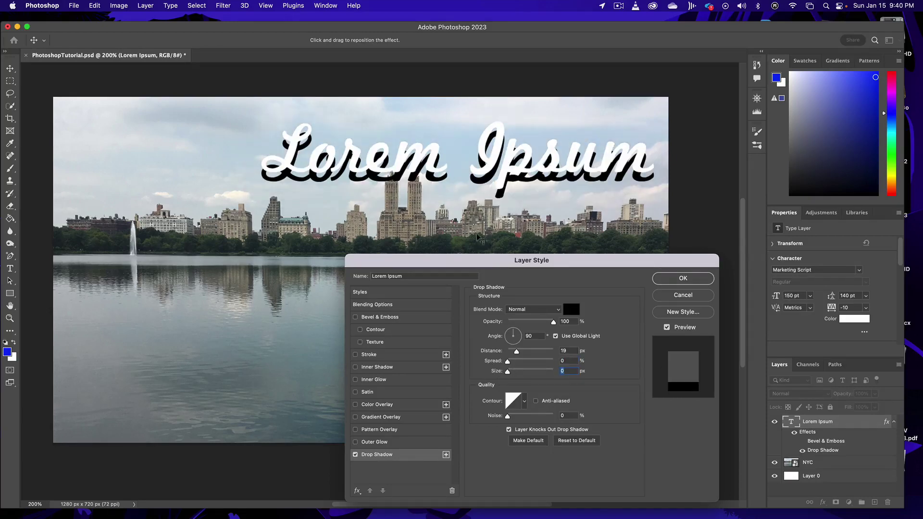
left_click_drag(511, 340, 505, 334)
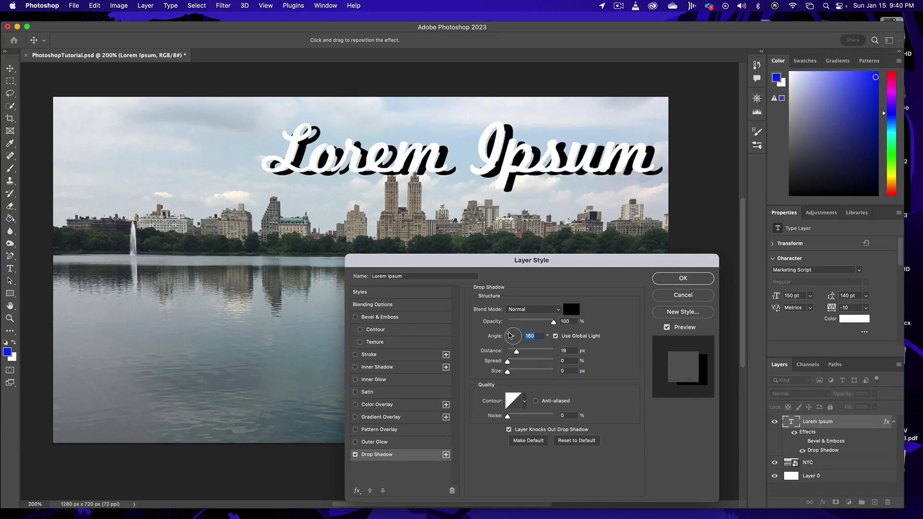
- Reposition the drop shadow on the canvas to angle 18° and distance 3 px, with size 7 px and opacity 49%
left_click_drag(526, 198, 500, 174)
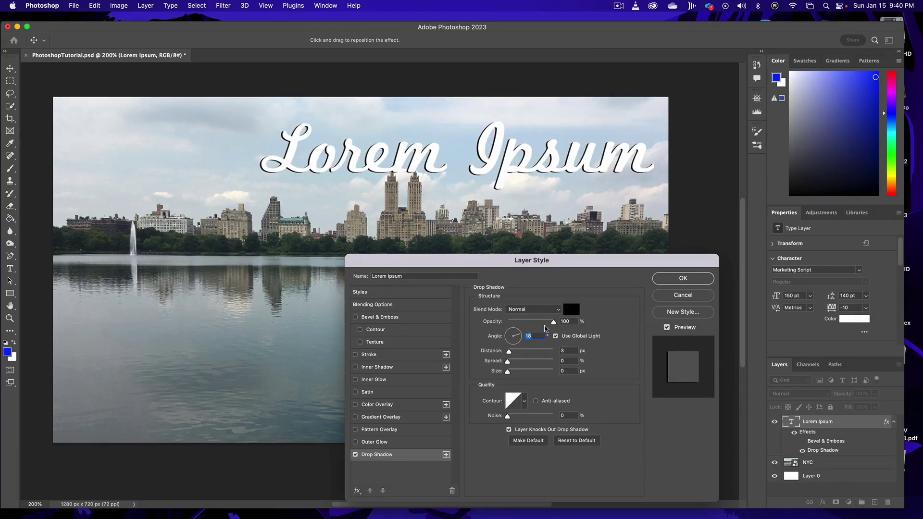
left_click_drag(552, 325, 520, 323)
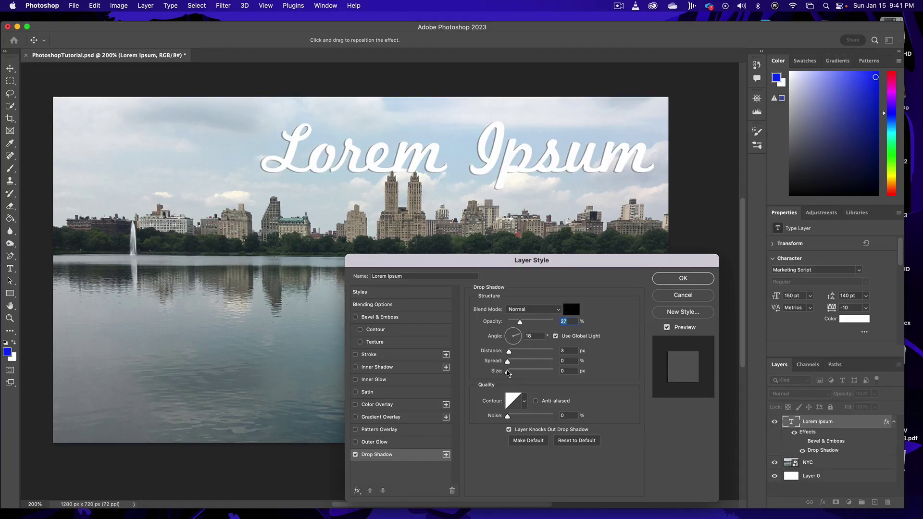
left_click_drag(507, 372, 511, 372)
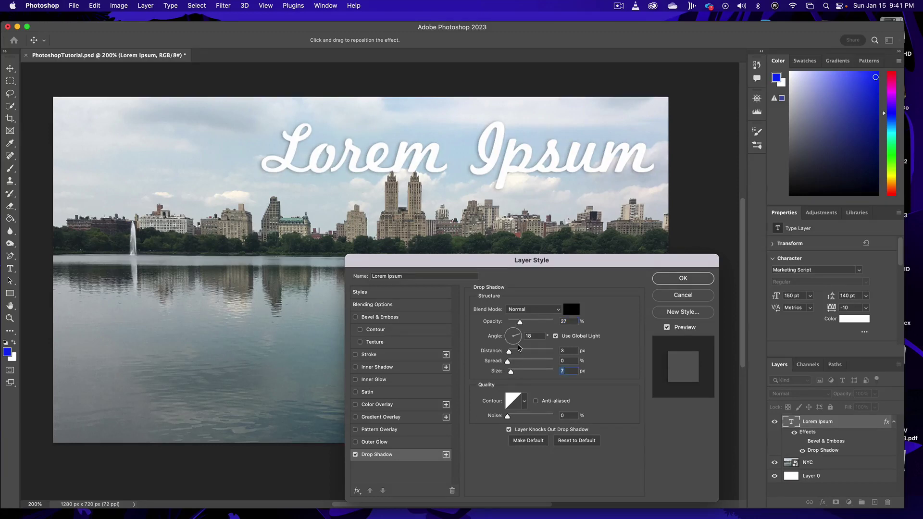
left_click_drag(524, 322, 533, 322)
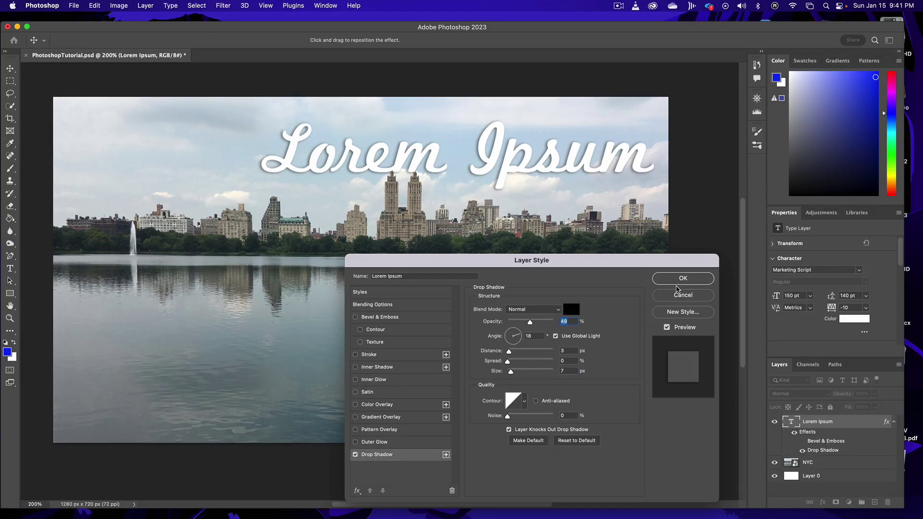
- Turn off the text's Drop Shadow and apply the layer style
left_click(356, 455)
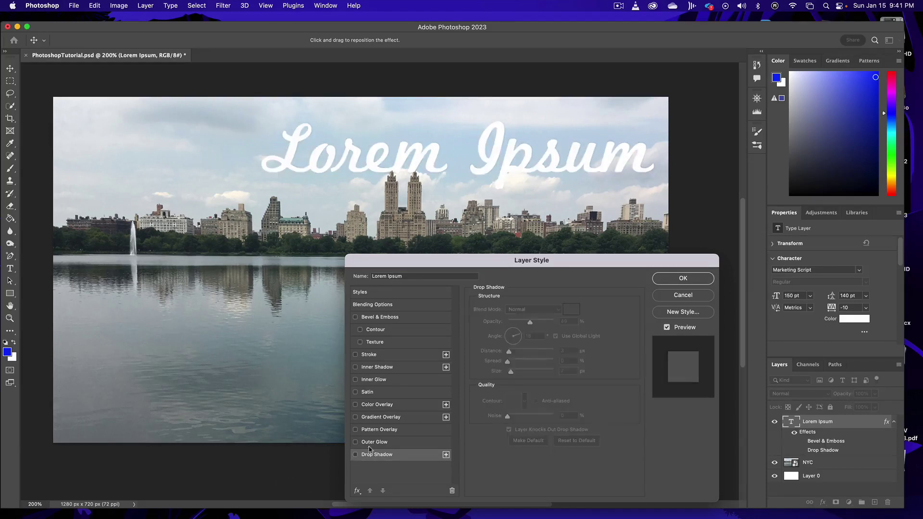
left_click(683, 278)
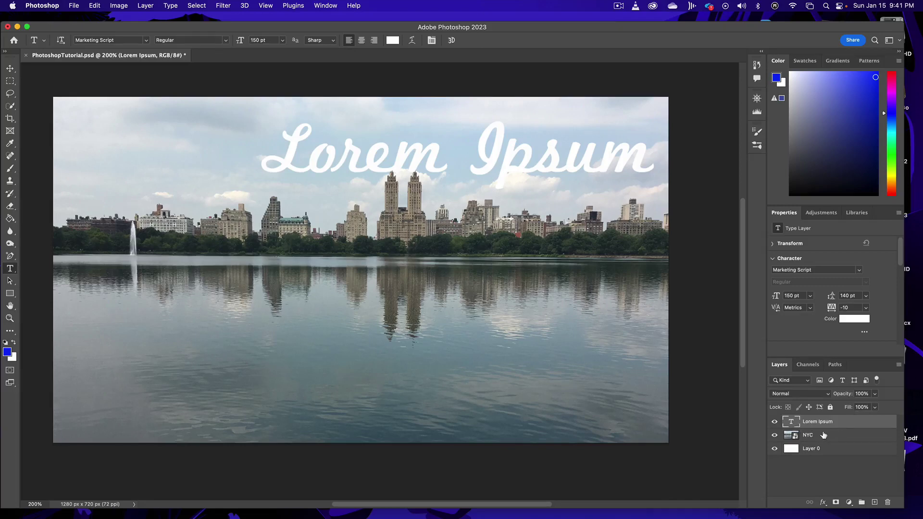
- Try Bevel & Emboss, Inner Shadow and Inner Glow on the text layer and discard all three effects
left_click(824, 502)
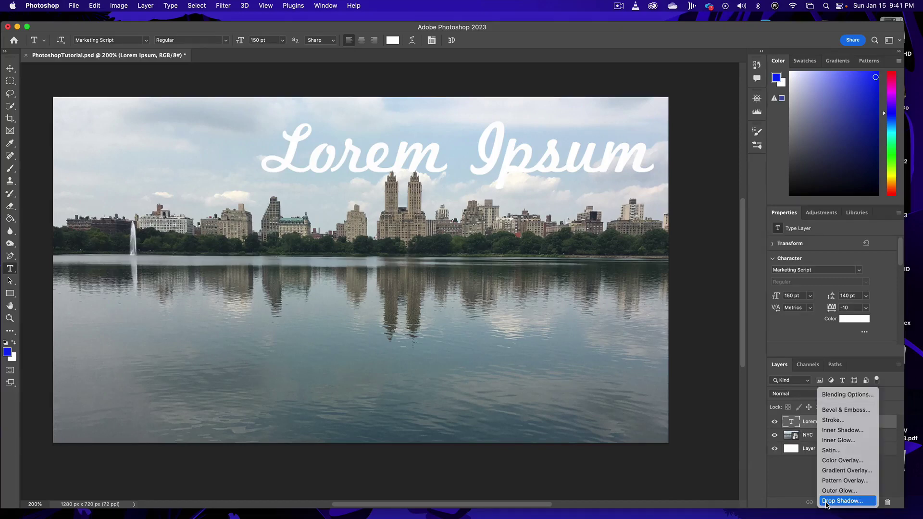
left_click(801, 363)
double_click(878, 425)
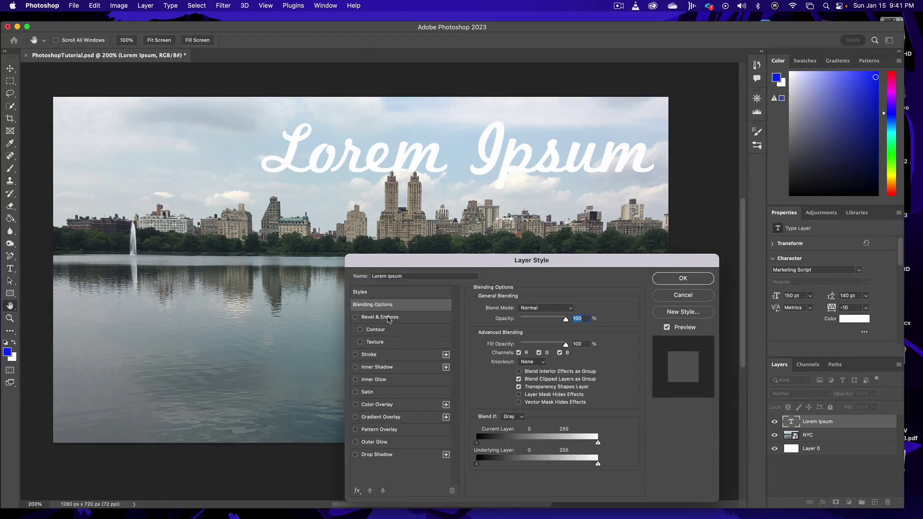
left_click(388, 317)
left_click(396, 368)
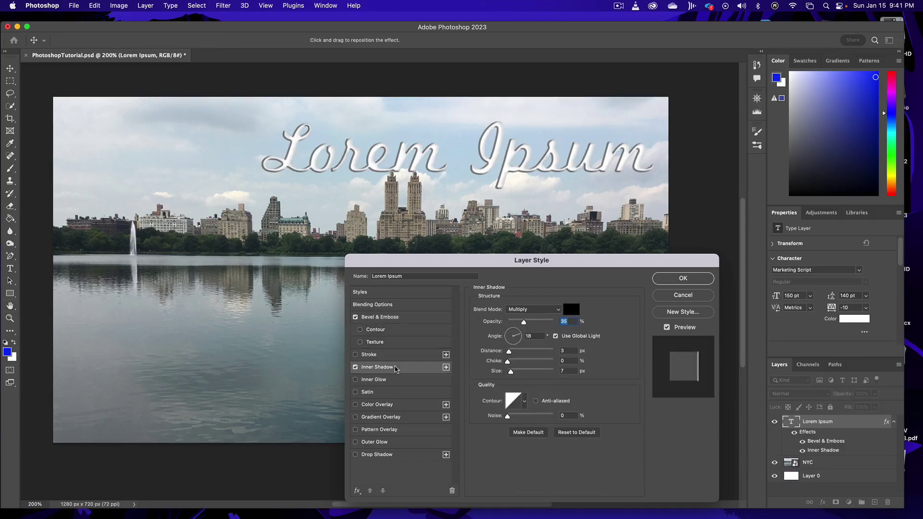
left_click(404, 381)
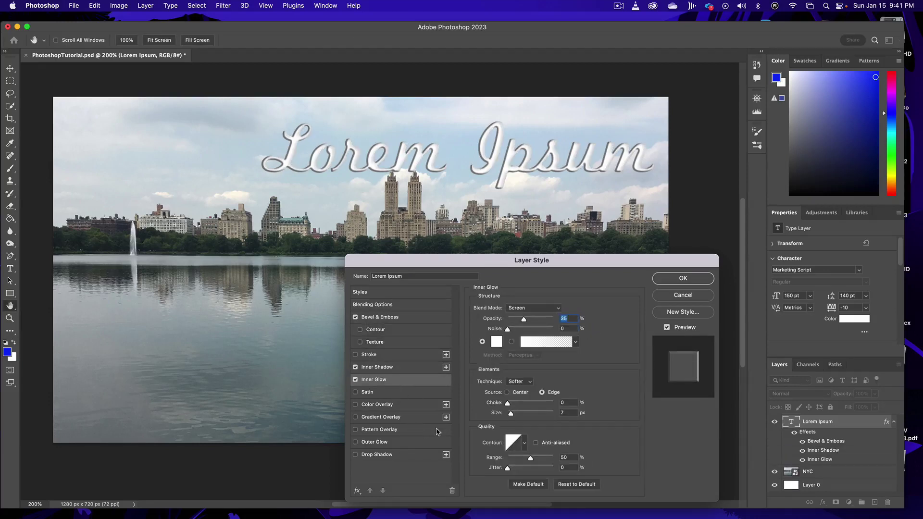
left_click(713, 295, "alt")
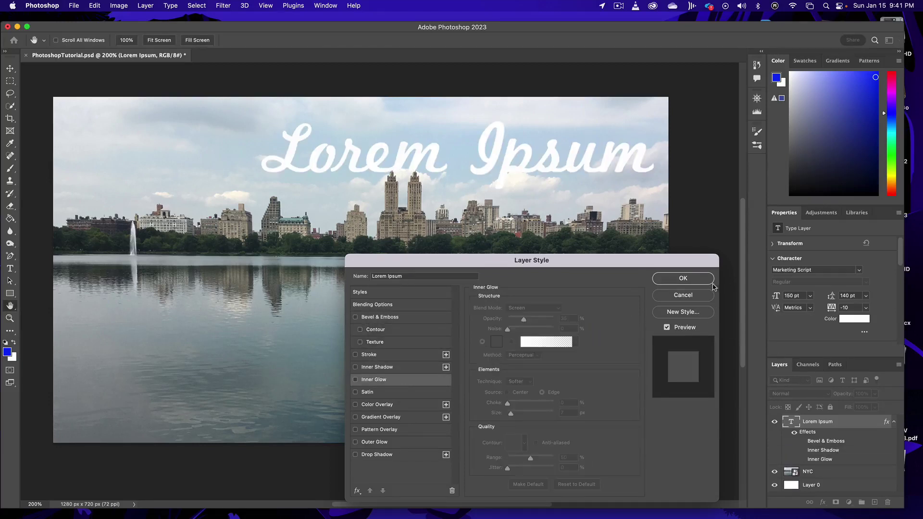
left_click(692, 294)
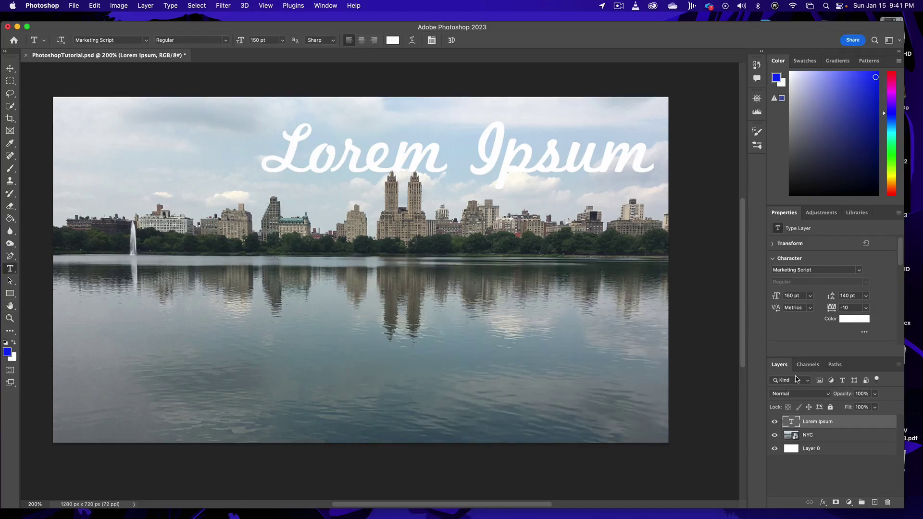
- Set the text layer's blend mode to Overlay and move the text down over the skyline
left_click(827, 395)
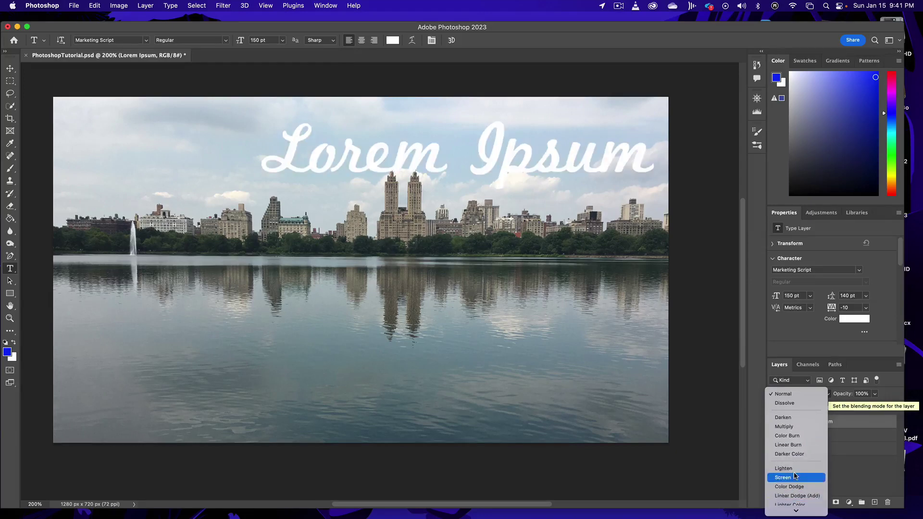
scroll(785, 495, "down", 3)
scroll(794, 477, "down", 3)
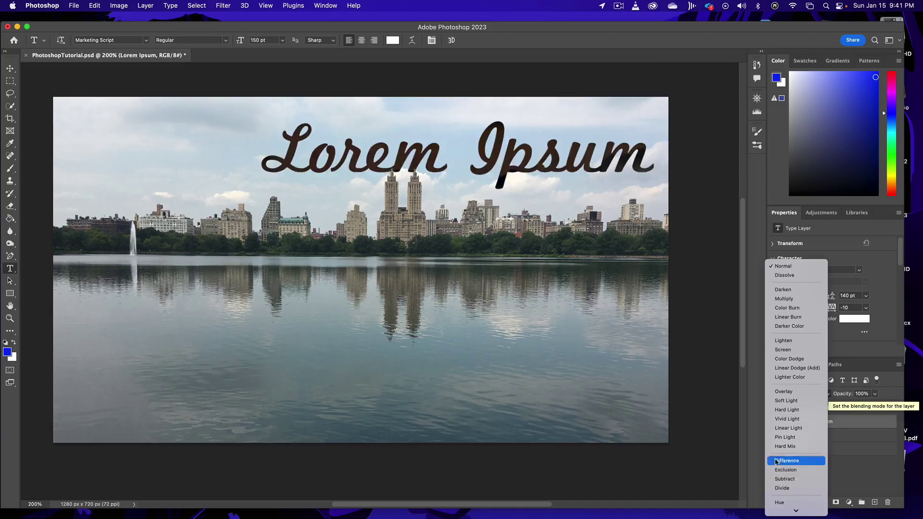
left_click(786, 394)
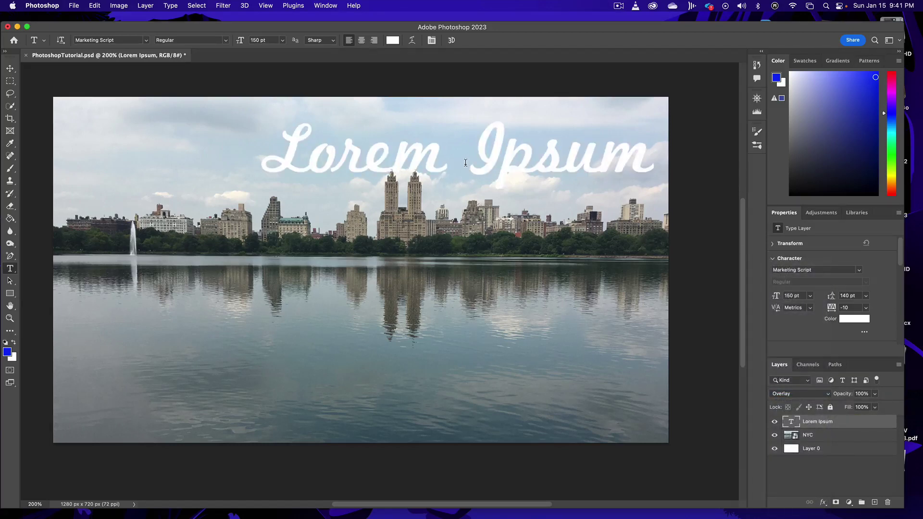
key("v")
left_click_drag(479, 155, 474, 193)
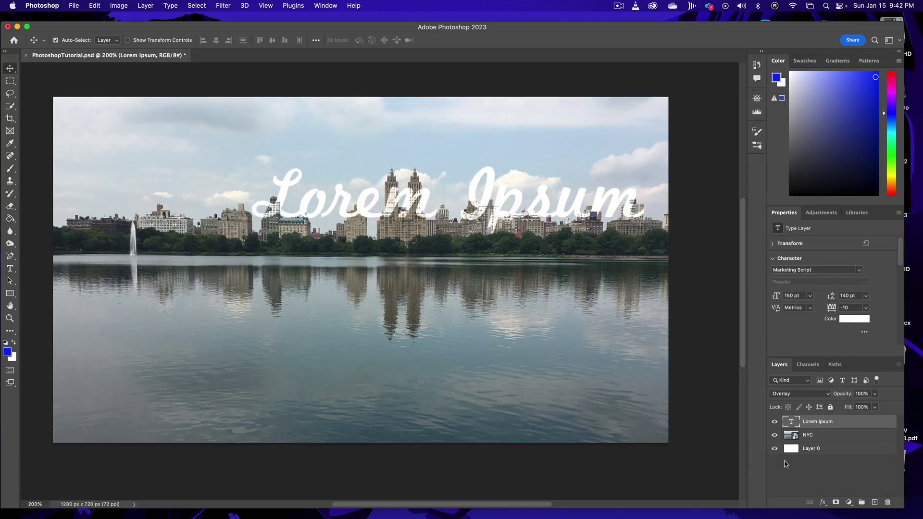
- Try the Exclusion blend mode on the text layer and return it to Normal
left_click(828, 396)
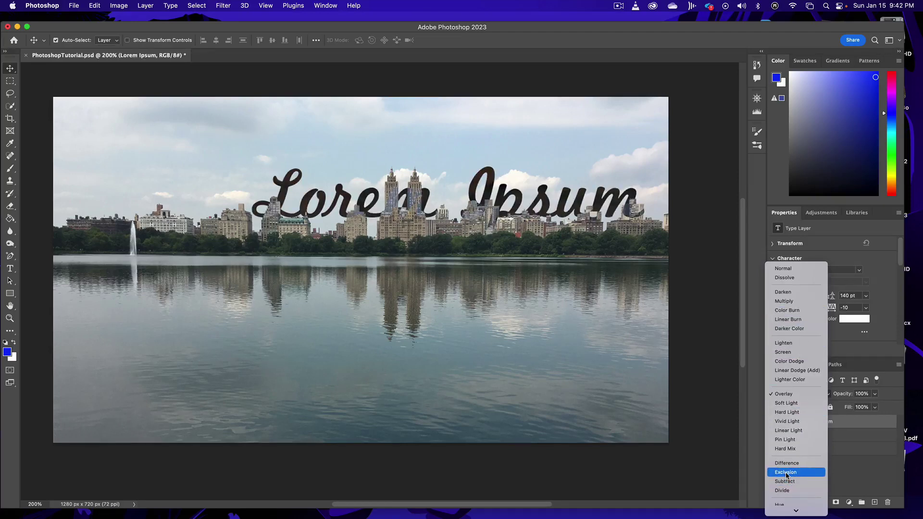
left_click(787, 474)
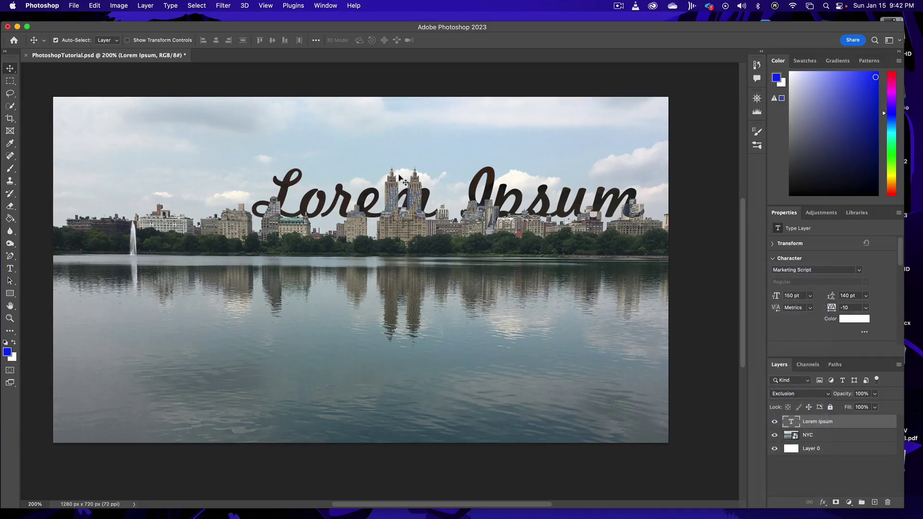
left_click(829, 395)
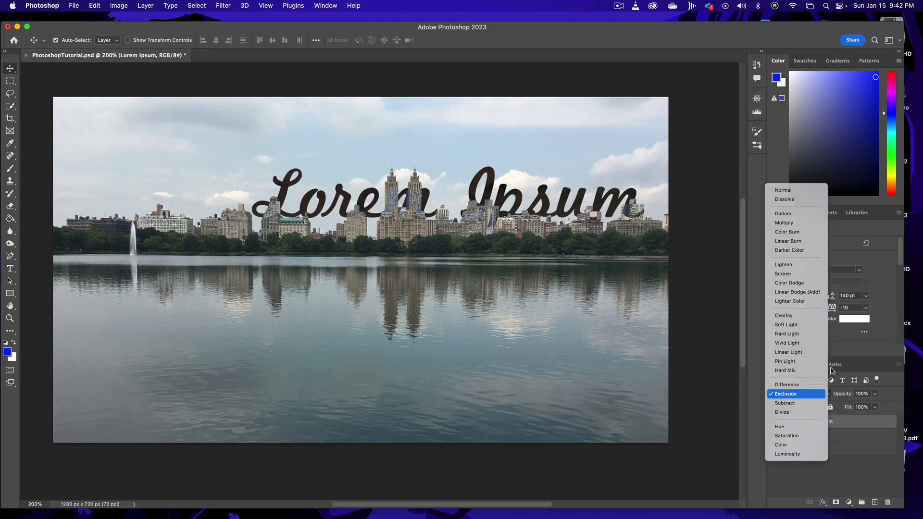
left_click(798, 190)
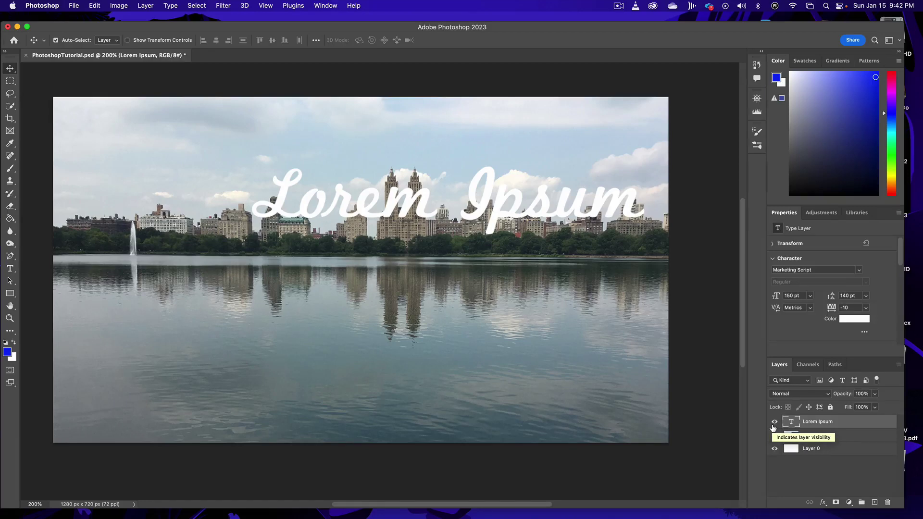
- Hide the text layer and try the Rectangular Marquee tool, returning to the Move tool
left_click(774, 422)
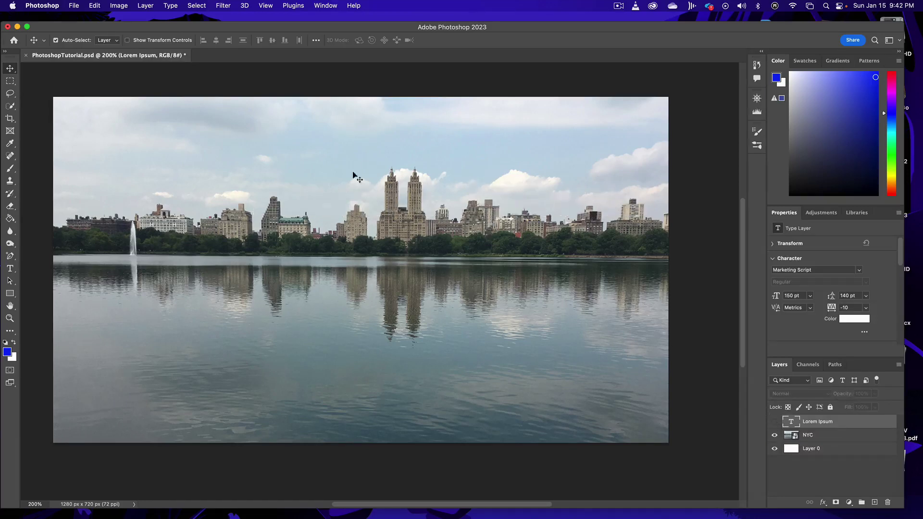
scroll(123, 135, "left", 5)
scroll(150, 130, "right", 6)
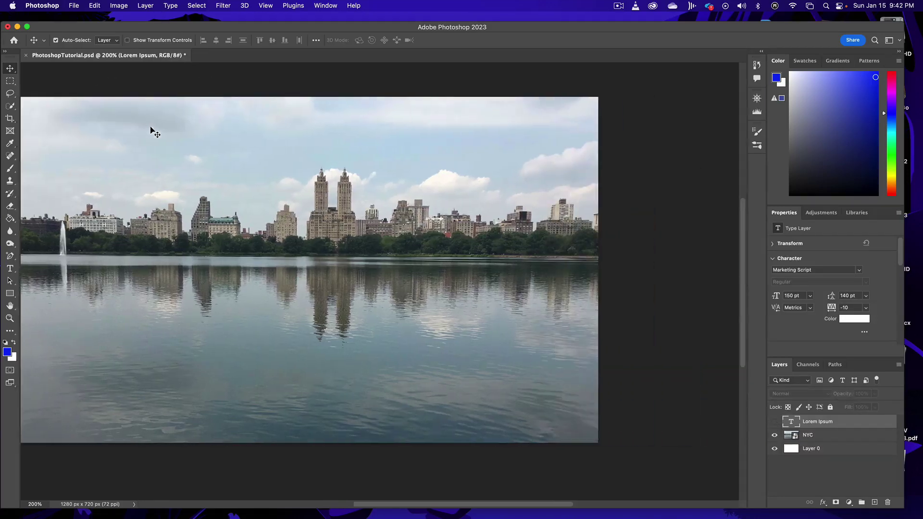
scroll(147, 130, "left", 3)
scroll(149, 128, "right", 2)
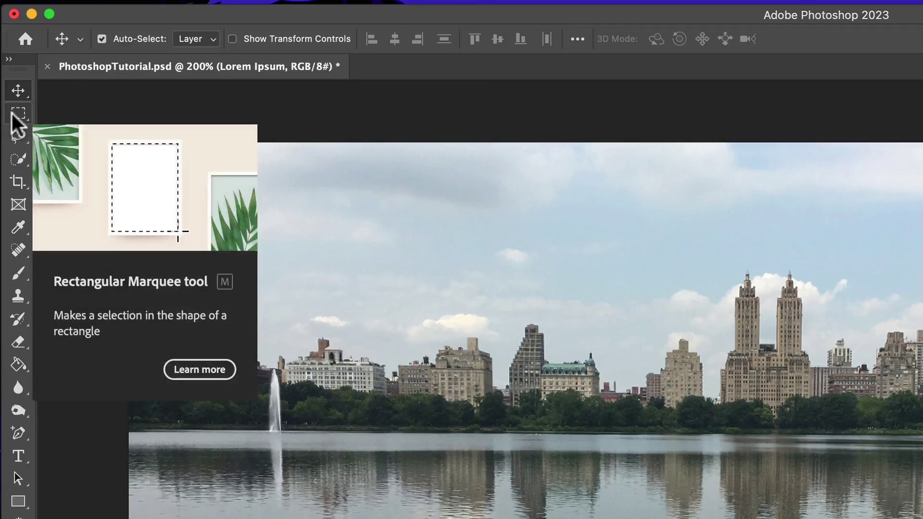
key("m")
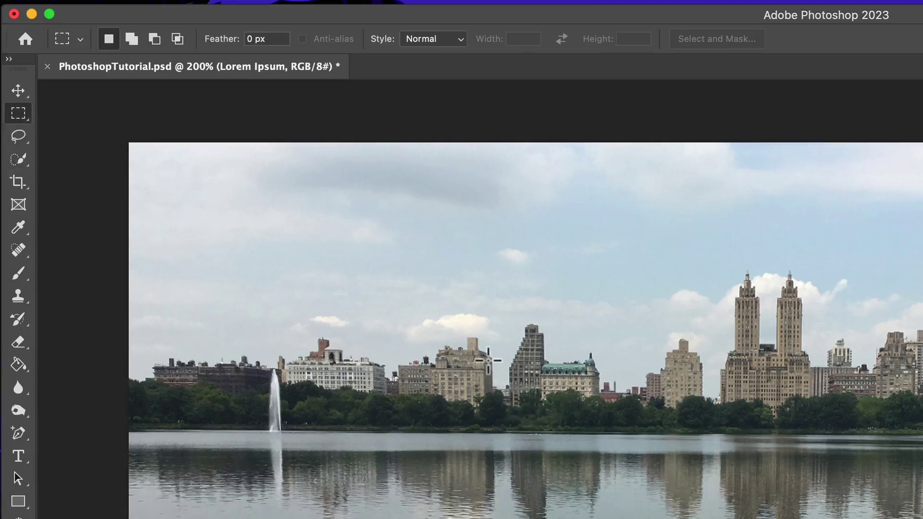
key("v")
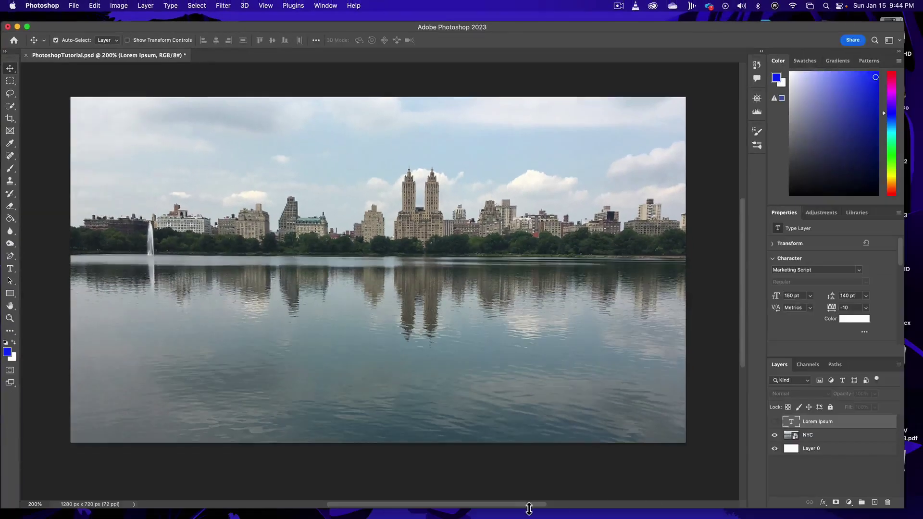
- Show the text layer and move the text around the image, ending in the sky above the twin towers
left_click(775, 422)
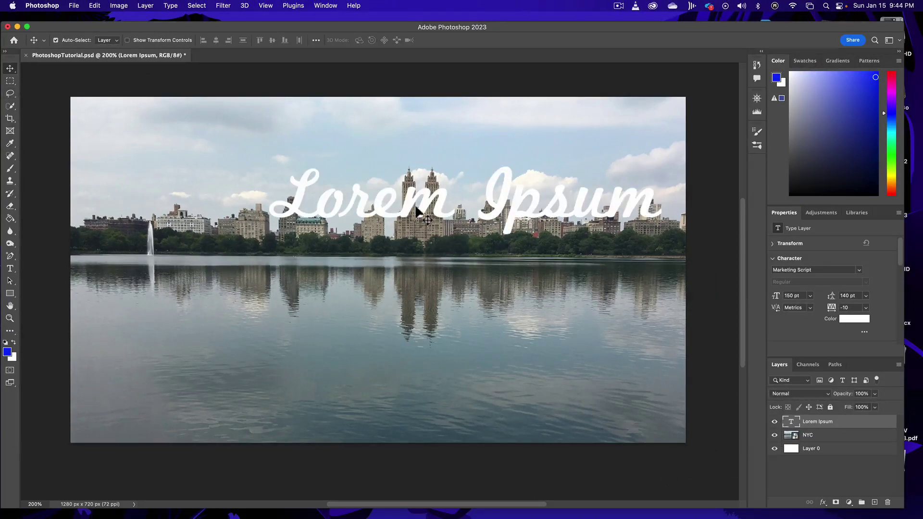
left_click_drag(411, 199, 326, 272)
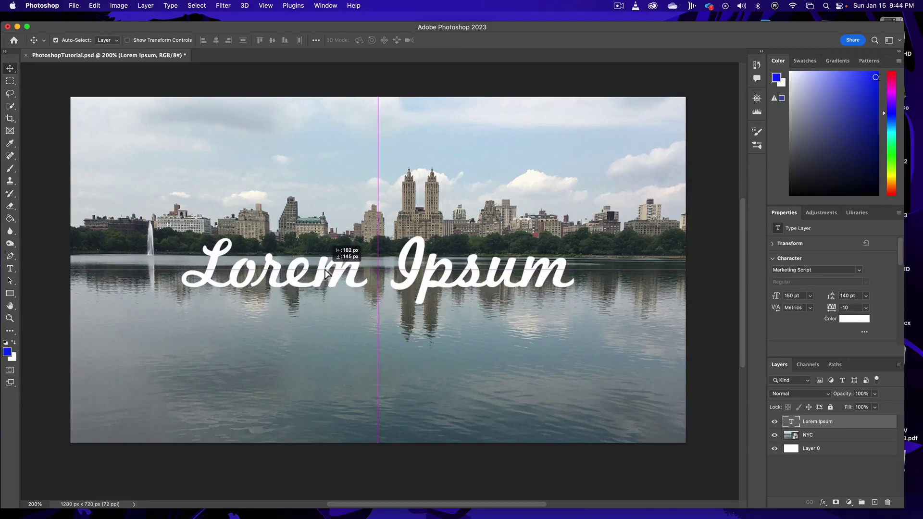
left_click_drag(326, 272, 416, 144)
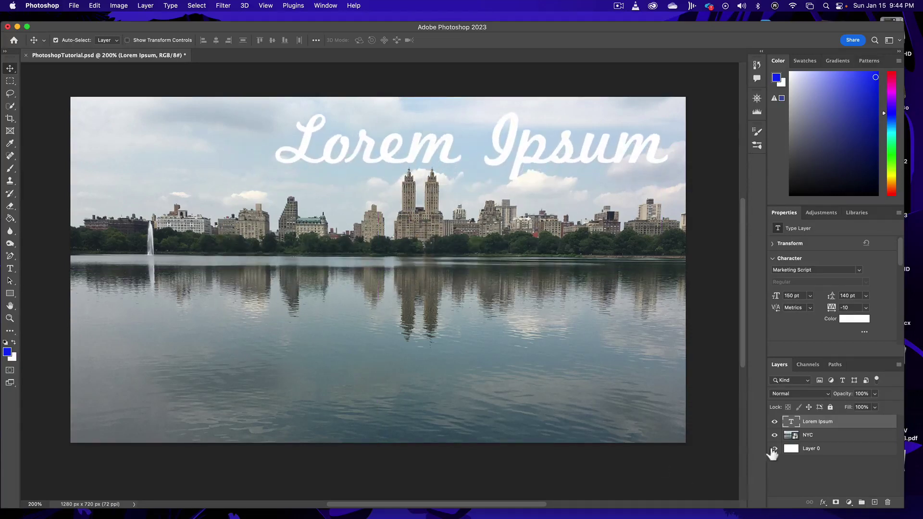
- Hide the text layer and make the NYC layer active with the Rectangular Marquee tool
left_click(774, 422)
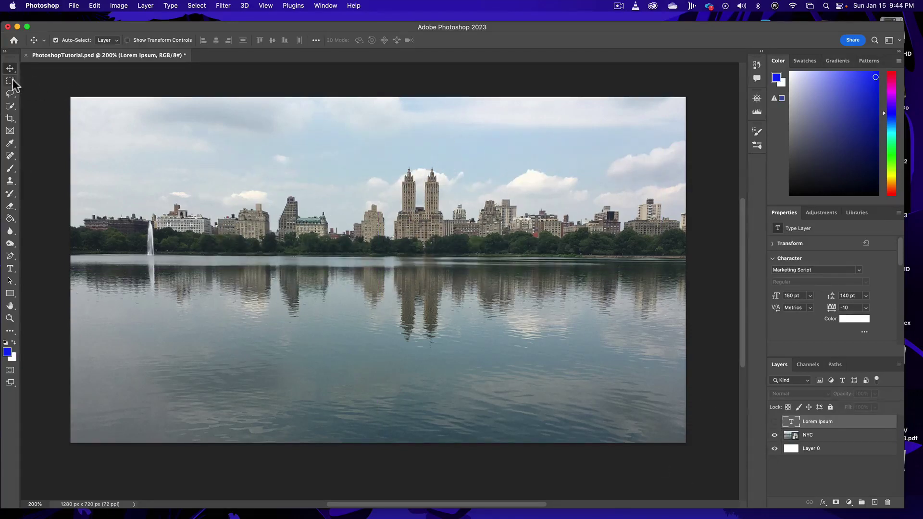
left_click(13, 80)
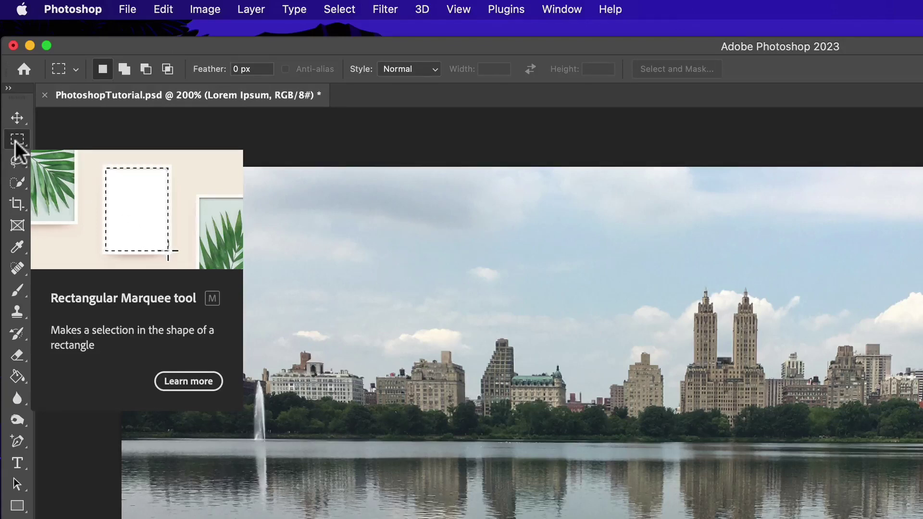
left_click_drag(15, 143, 95, 163)
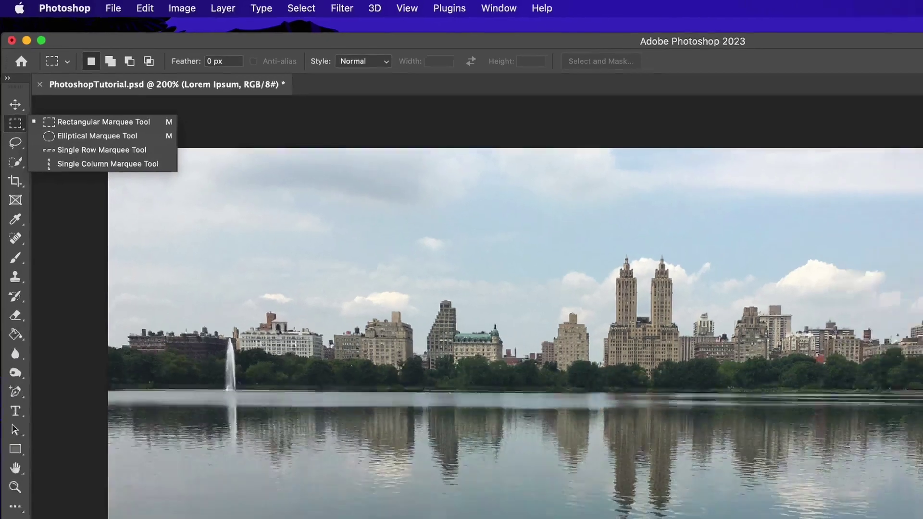
left_click(822, 436)
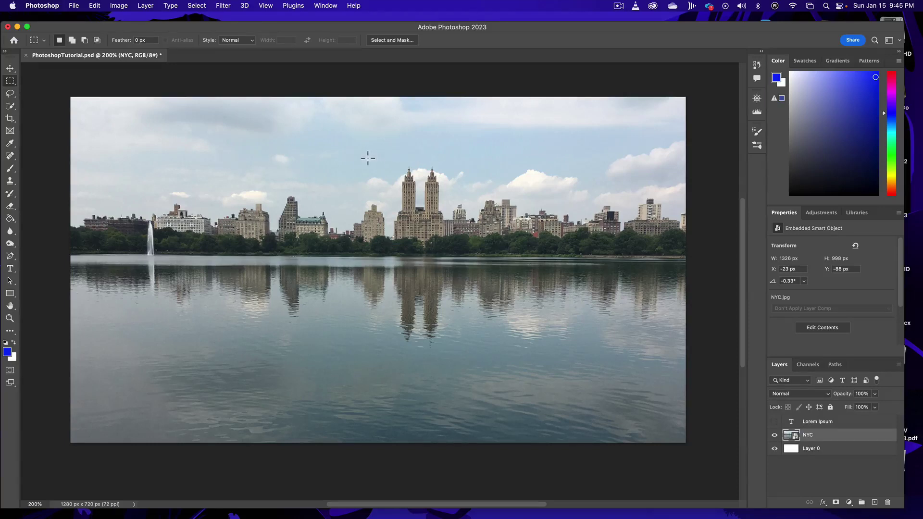
- Copy a rectangular selection of about 573 × 210 px around the central skyline to a new layer and hide the NYC layer
left_click_drag(278, 211, 551, 252)
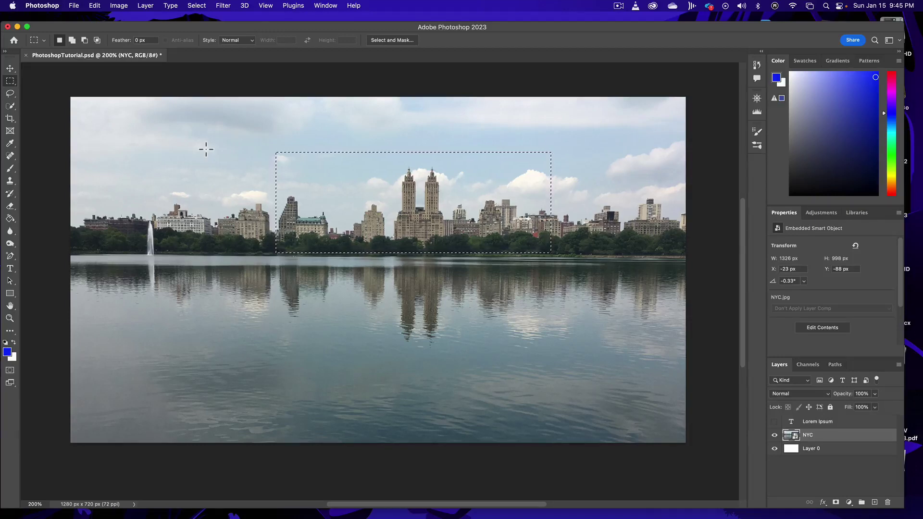
key("super")
key("super+c")
key("super+v")
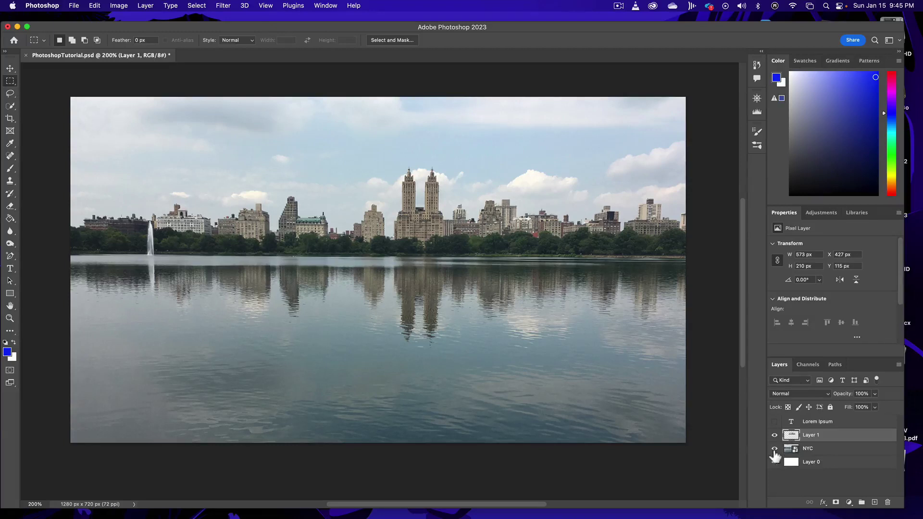
left_click(774, 450)
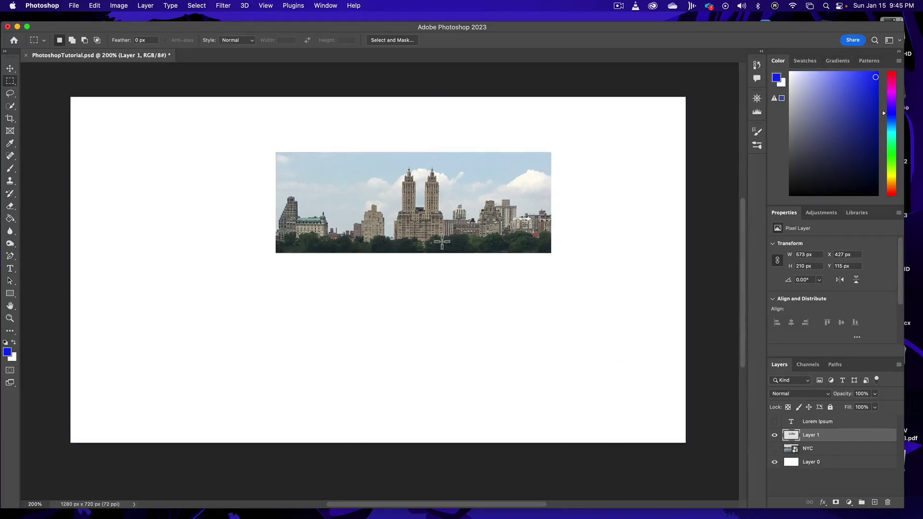
- Give the copied skyline layer a drop shadow with a 147° angle and a distance of 20 px
double_click(841, 431)
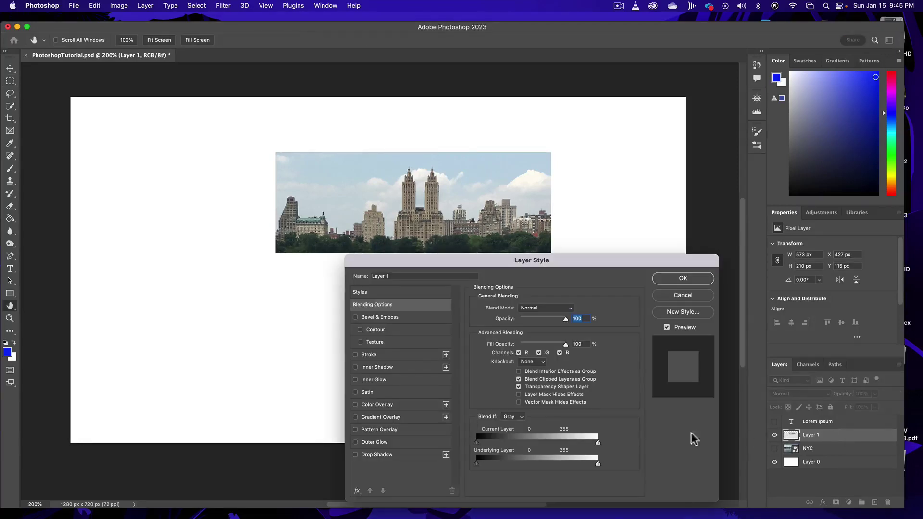
left_click(355, 454)
left_click_drag(694, 257, 655, 295)
left_click(342, 494)
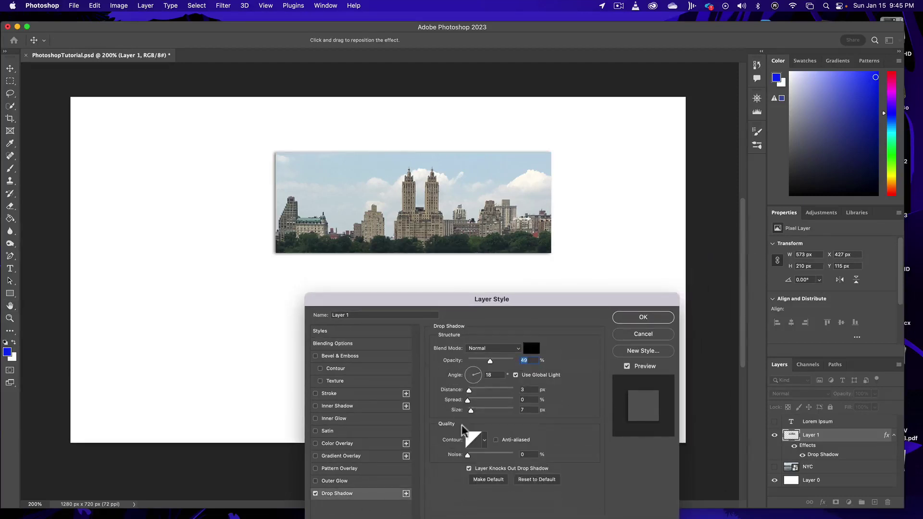
left_click_drag(473, 235, 492, 244)
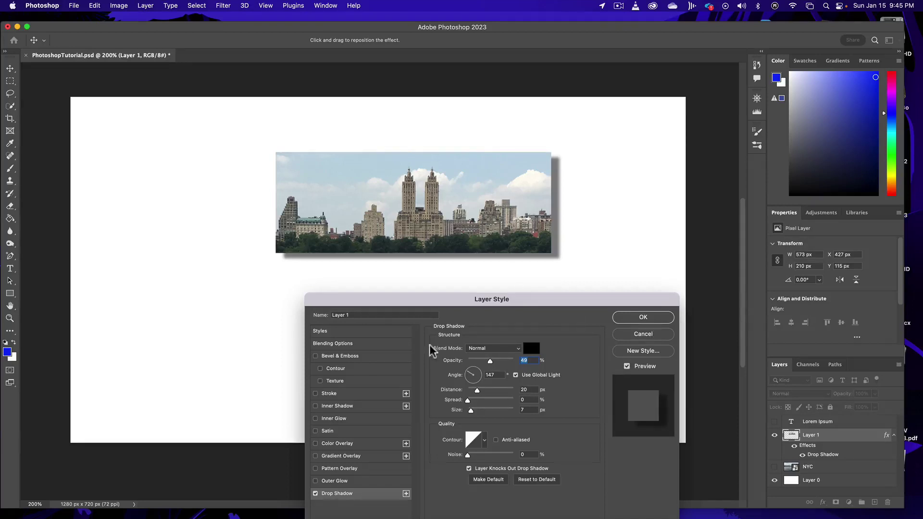
- Try a 6 px outside stroke in red and in white, switch it off, and apply the layer style with only the drop shadow
left_click(316, 394)
left_click(341, 397)
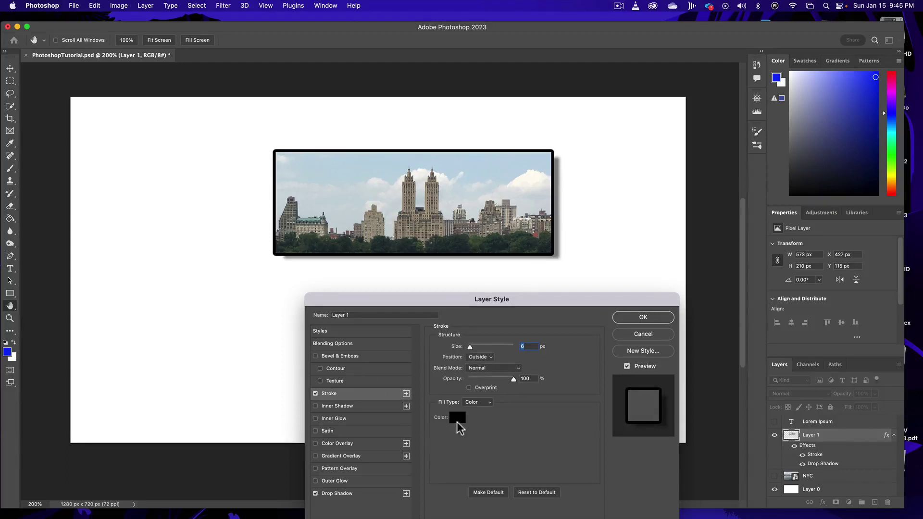
left_click(456, 419)
left_click_drag(714, 381, 753, 362)
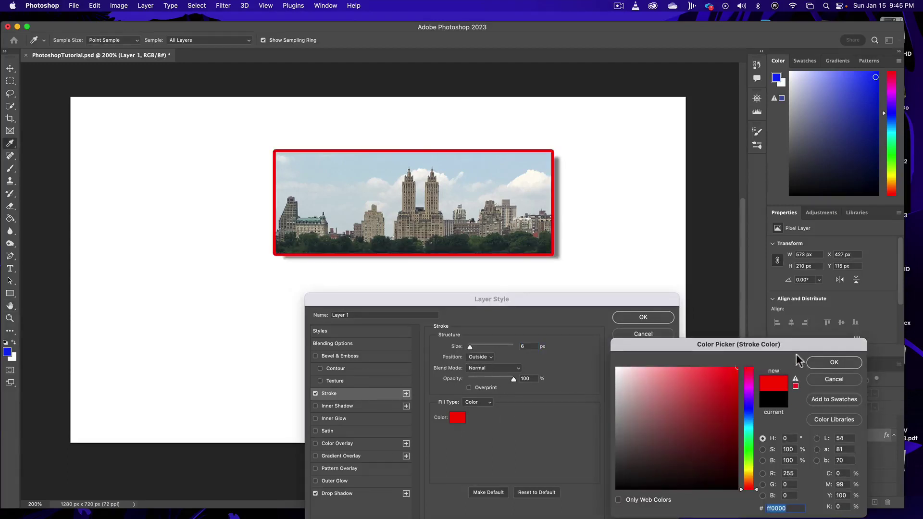
left_click_drag(668, 377, 617, 369)
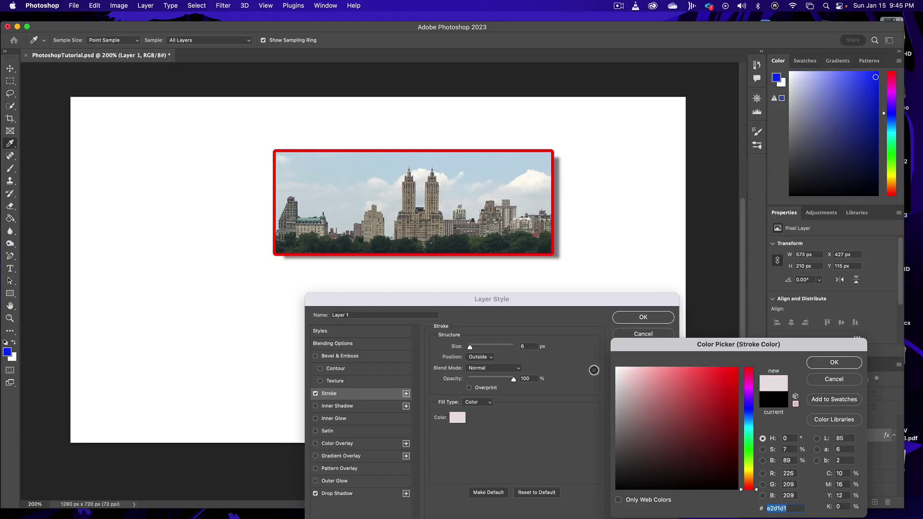
left_click(846, 364)
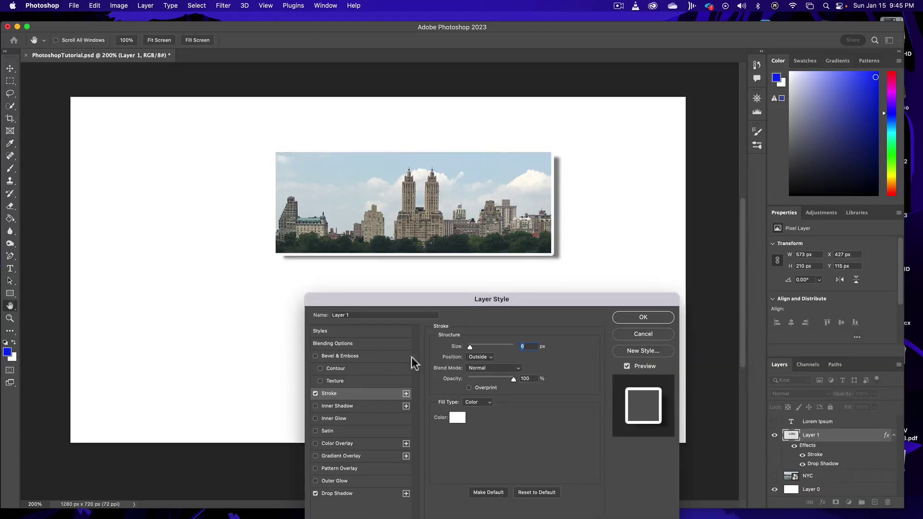
left_click(316, 394)
left_click(318, 494)
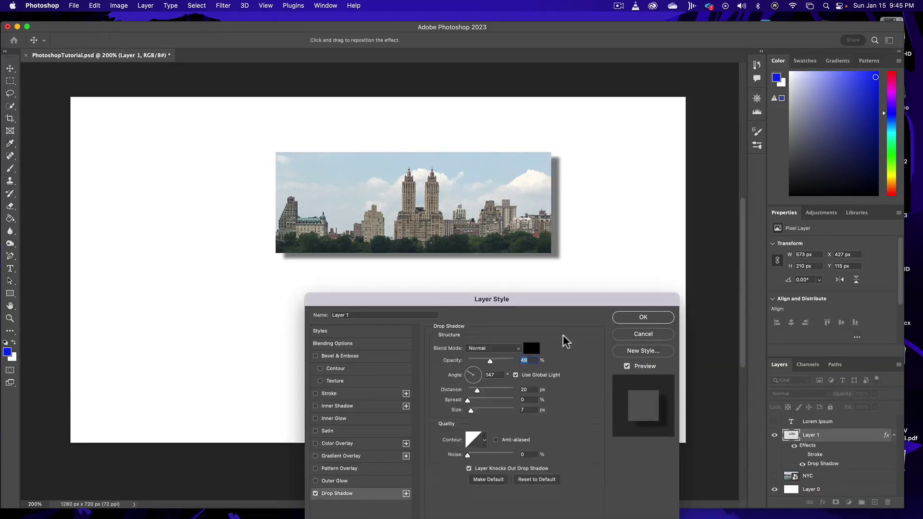
left_click(646, 318)
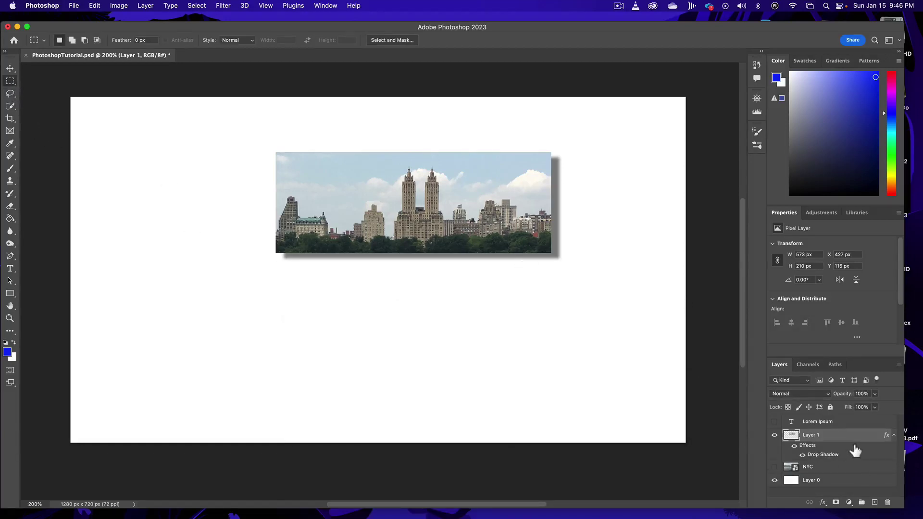
- Delete the copied skyline layer and show the NYC layer
left_click_drag(855, 439, 887, 504)
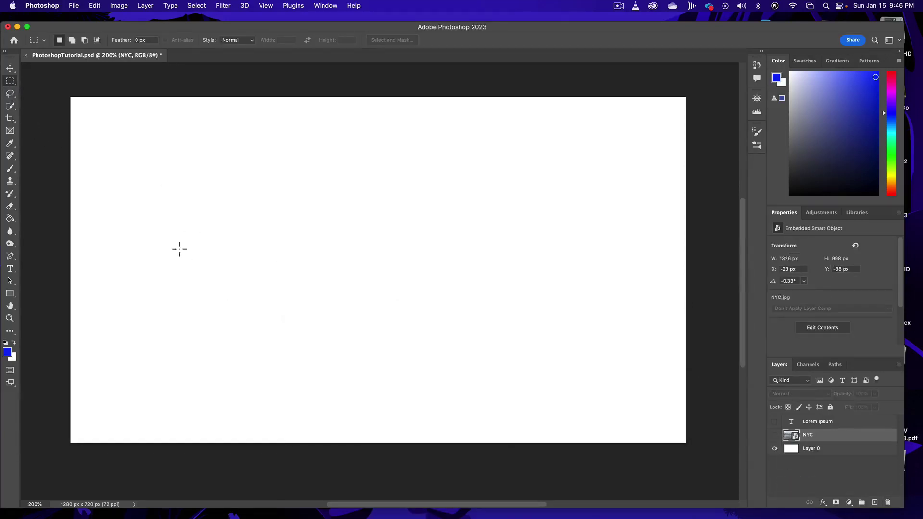
left_click(774, 435)
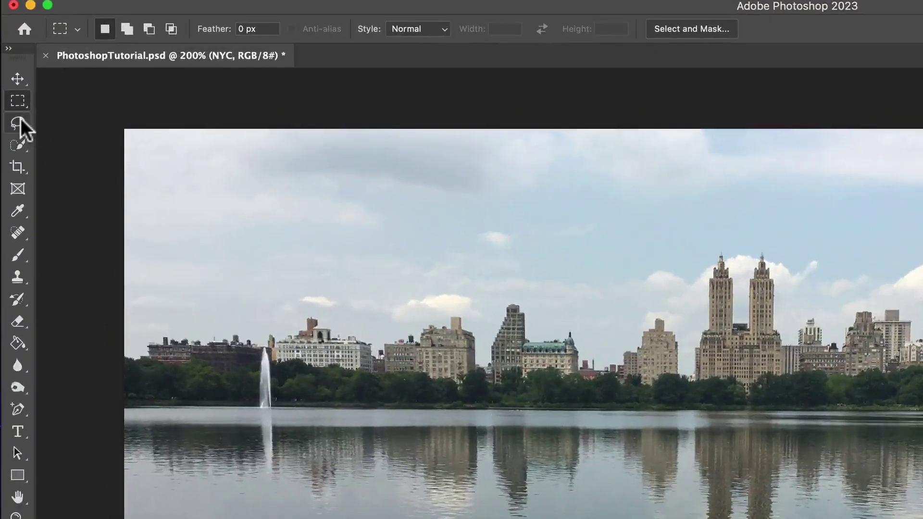
- Lasso an M-shaped area of the water about 414 × 245 px, copy it to a new layer and hide the NYC layer
left_click(21, 123)
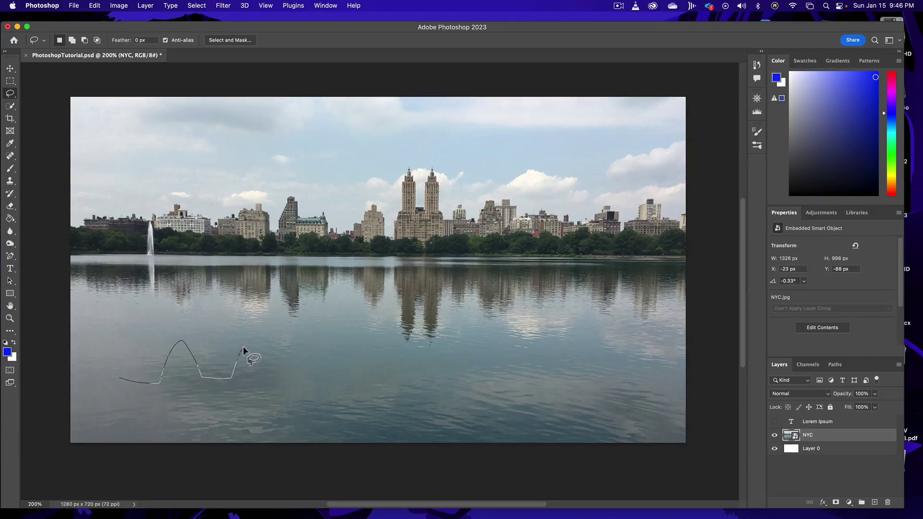
mouse_move(244, 346)
left_mouse_down()
mouse_move(263, 378)
mouse_move(293, 382)
mouse_move(309, 334)
mouse_move(241, 278)
left_mouse_up()
left_click_drag(115, 378, 115, 378)
key("ctrl+j")
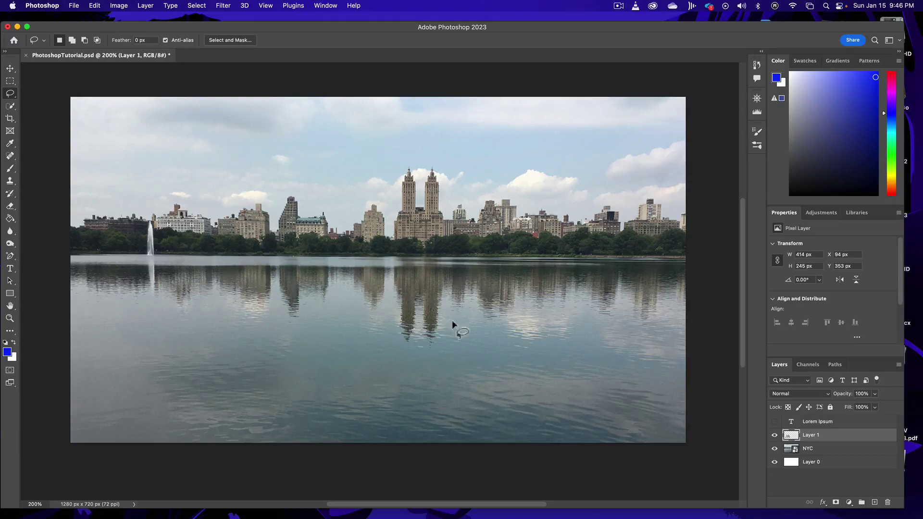
left_click(774, 448)
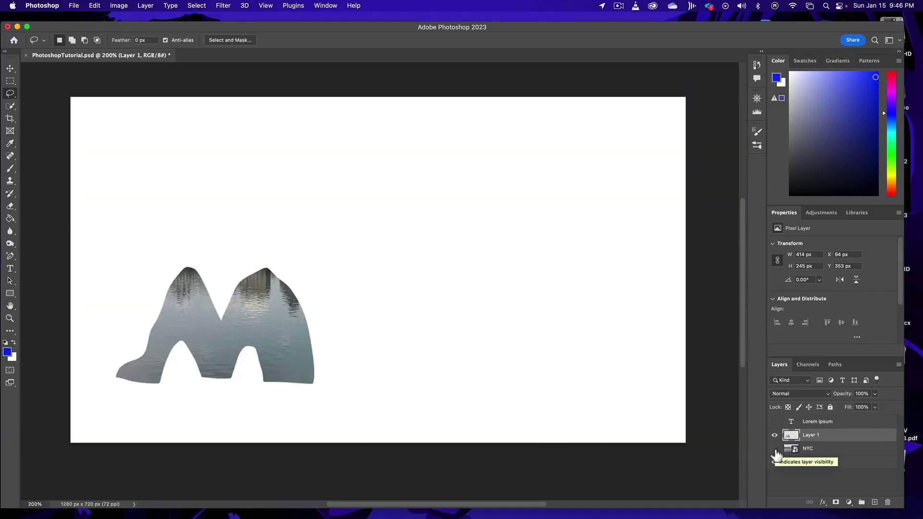
- Undo the hiding of the NYC layer and the M-shaped layer copy, and clear the lasso selection
key("super")
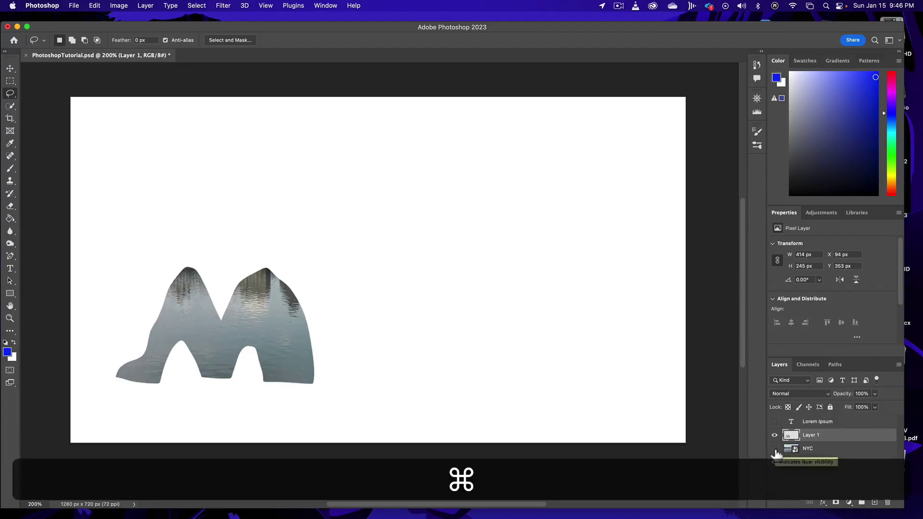
key("super+z")
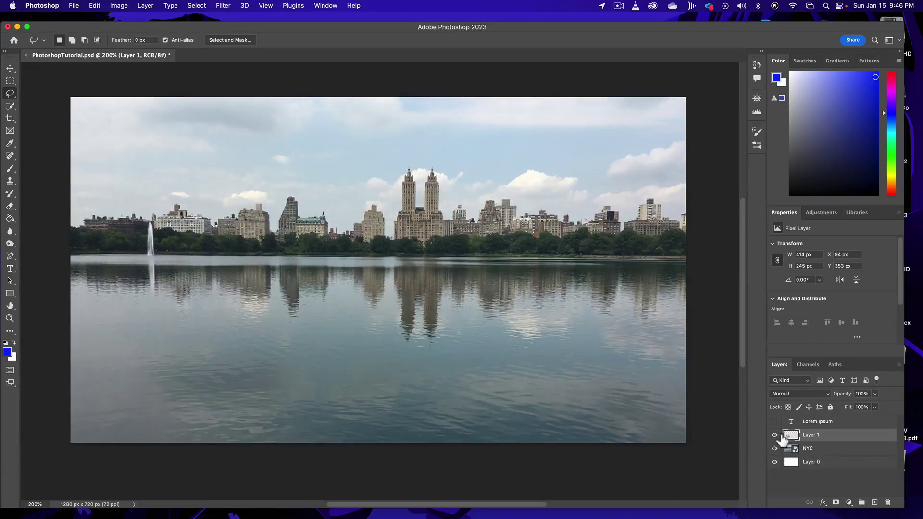
key("super+z")
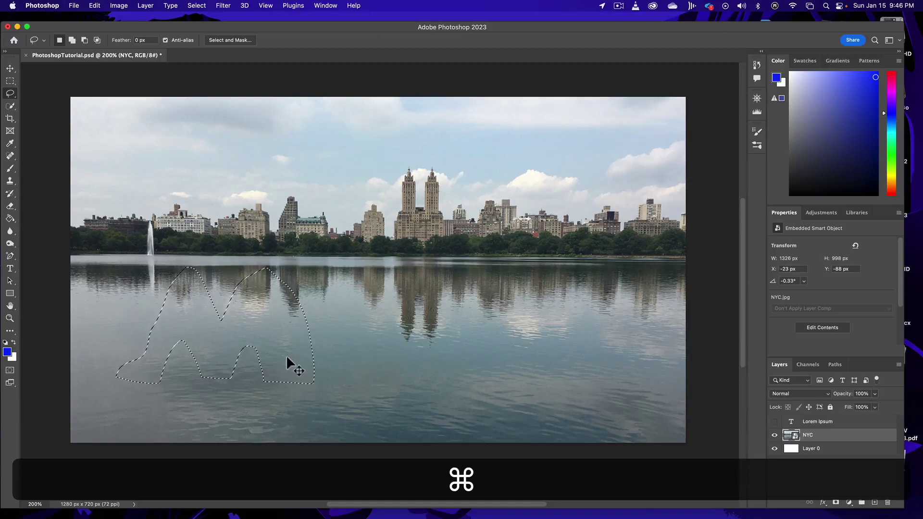
key("super+d")
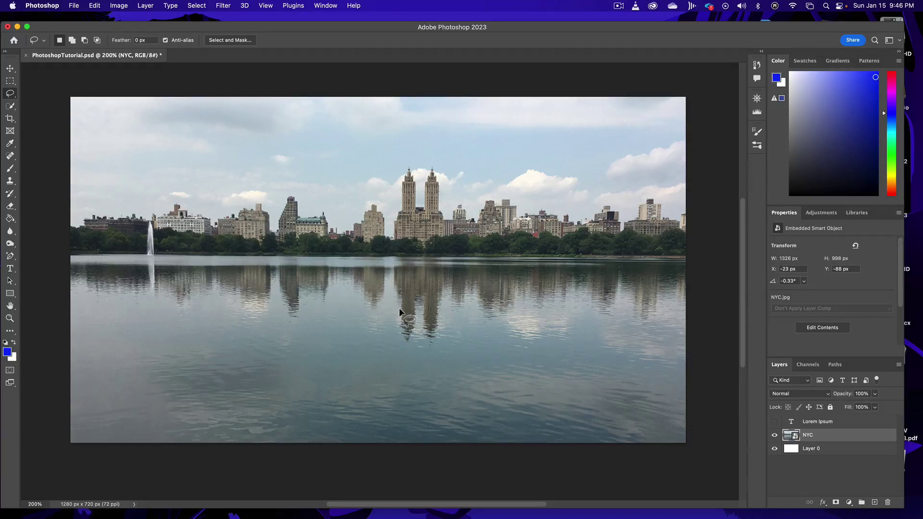
- Lasso a rough oval of water about 333 × 211 px, copy it to a new layer and hide the NYC layer
mouse_move(399, 310)
left_mouse_down()
mouse_move(363, 292)
mouse_move(263, 307)
mouse_move(246, 341)
mouse_move(289, 384)
mouse_move(374, 382)
mouse_move(405, 348)
mouse_move(397, 308)
left_mouse_up()
key("super+j")
scroll(354, 363, "up", 5)
scroll(354, 363, "left", 4)
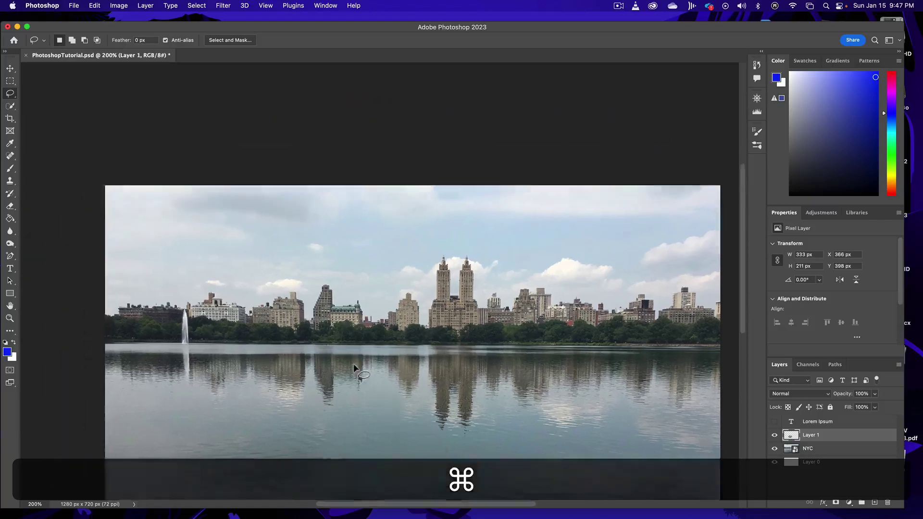
scroll(520, 323, "down", 1)
scroll(520, 323, "down", 5)
scroll(521, 323, "right", 3)
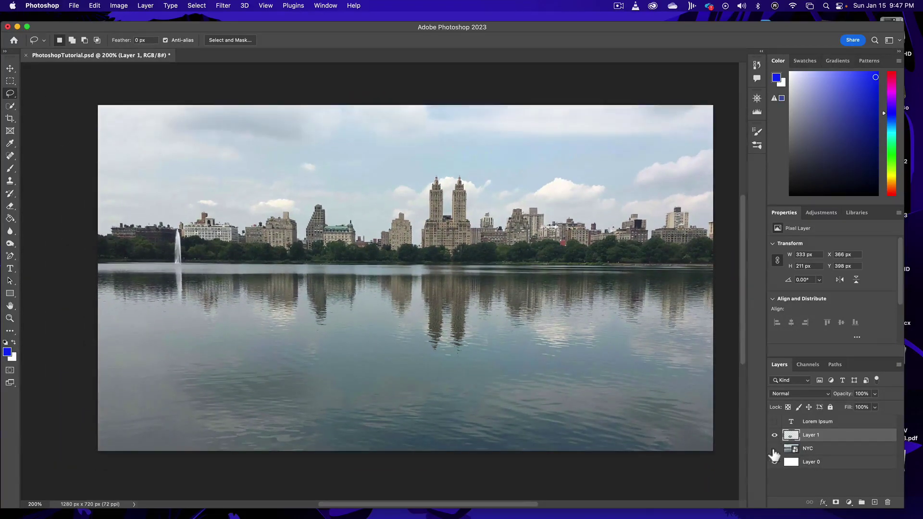
left_click(775, 448)
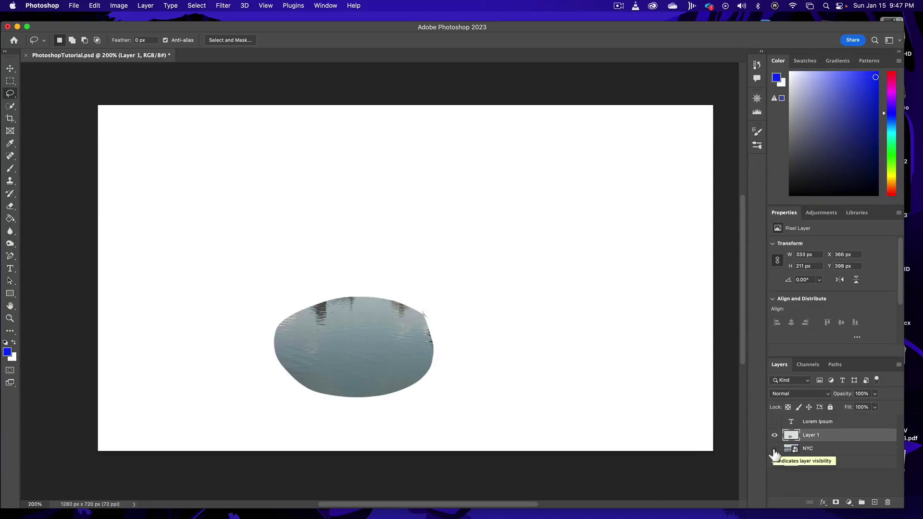
- Show the NYC layer and make it active, with the oval water layer hidden
left_click(774, 448)
left_click(774, 435)
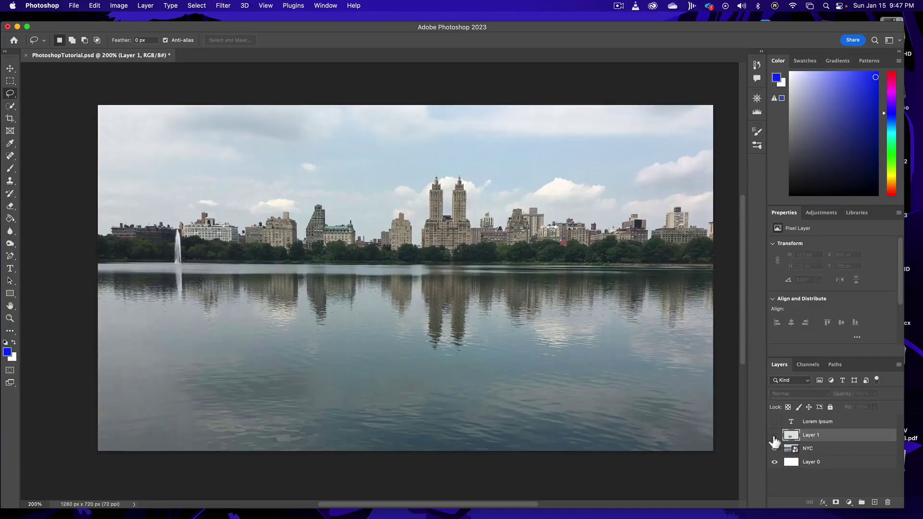
left_click(841, 449)
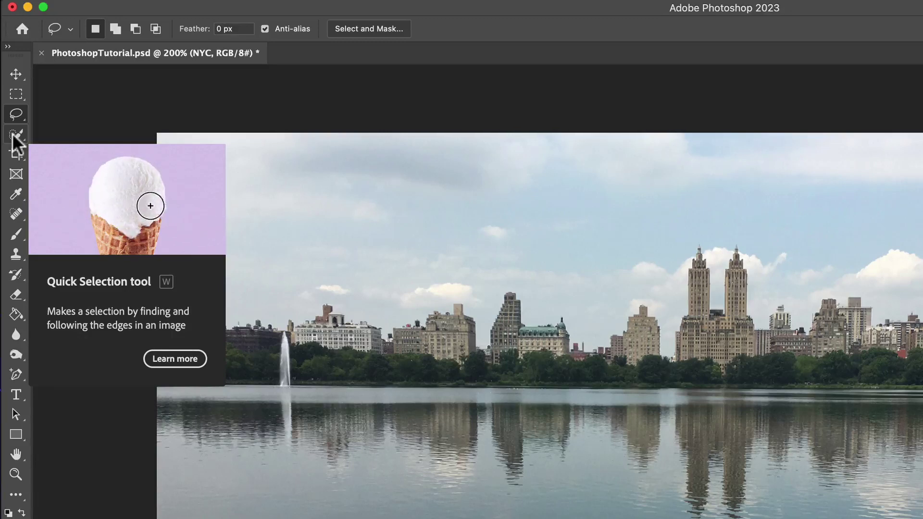
- Activate the Quick Selection tool, enlarge its brush to 45 px, and reduce it to 20 px
left_click(13, 137)
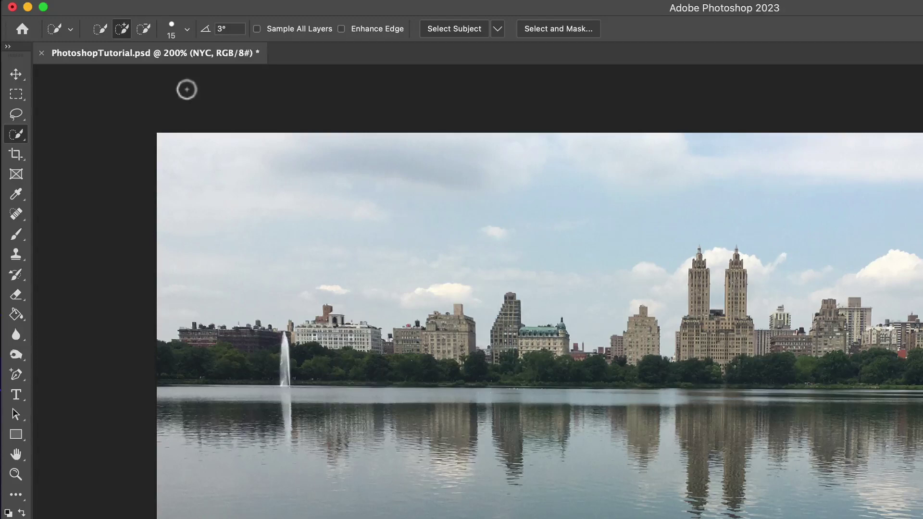
key("bracketright")
key("bracketright")
key("bracketright")
key("bracketright")
key("bracketright")
key("bracketright")
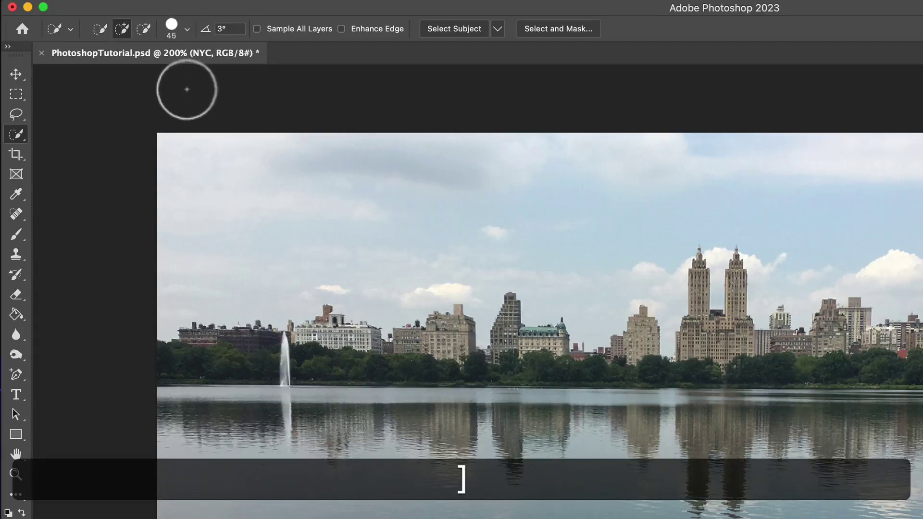
key("bracketleft")
key("bracketleft")
key("bracketleft")
key("bracketleft")
key("bracketleft")
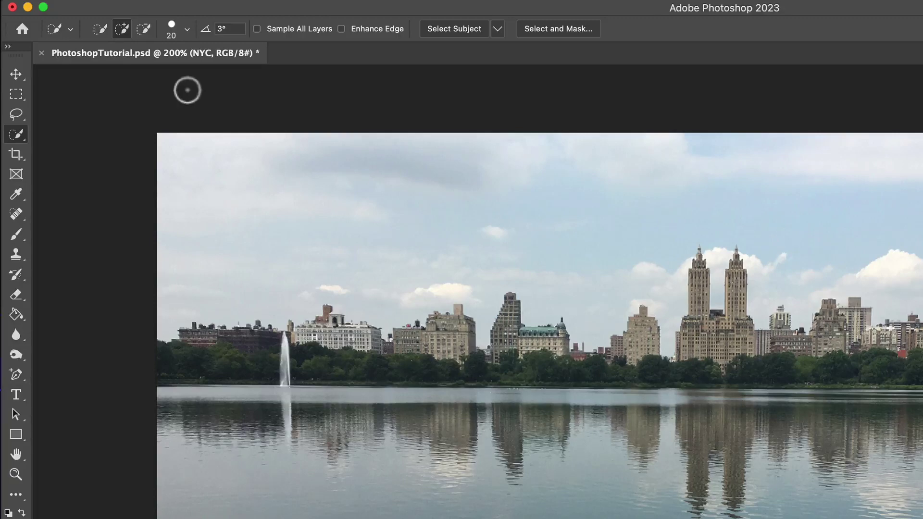
- Try the brush's size and hardness extremes, leave it at 158 px and 100% hardness, and clear the stray selection in the sky
left_click(187, 30)
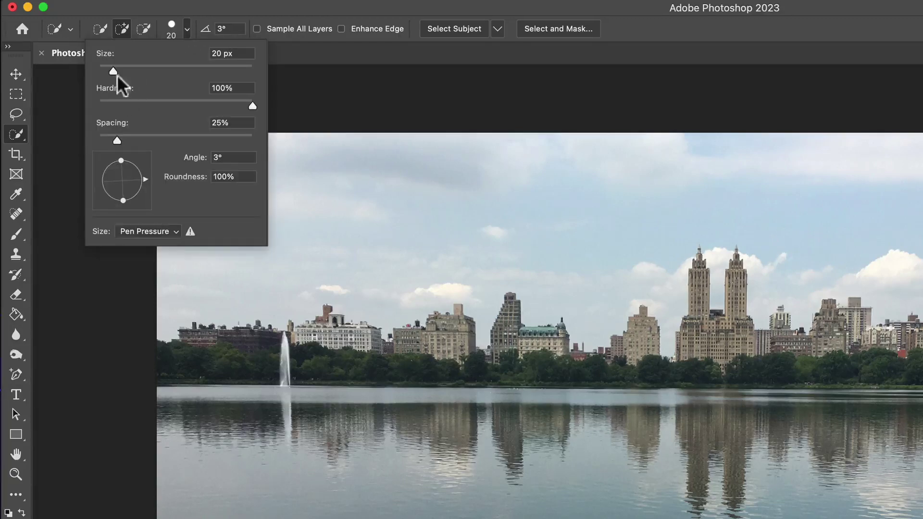
left_click_drag(113, 71, 245, 71)
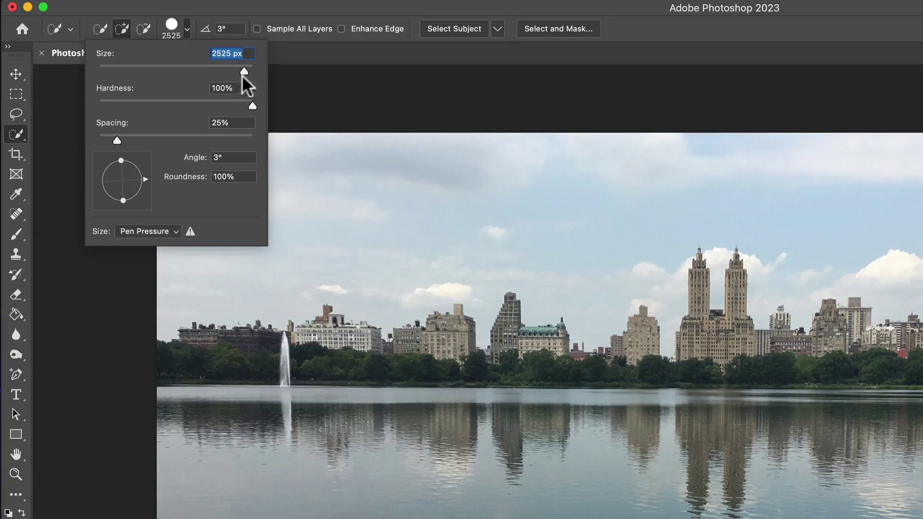
left_click_drag(243, 73, 198, 71)
left_click_drag(249, 103, 94, 91)
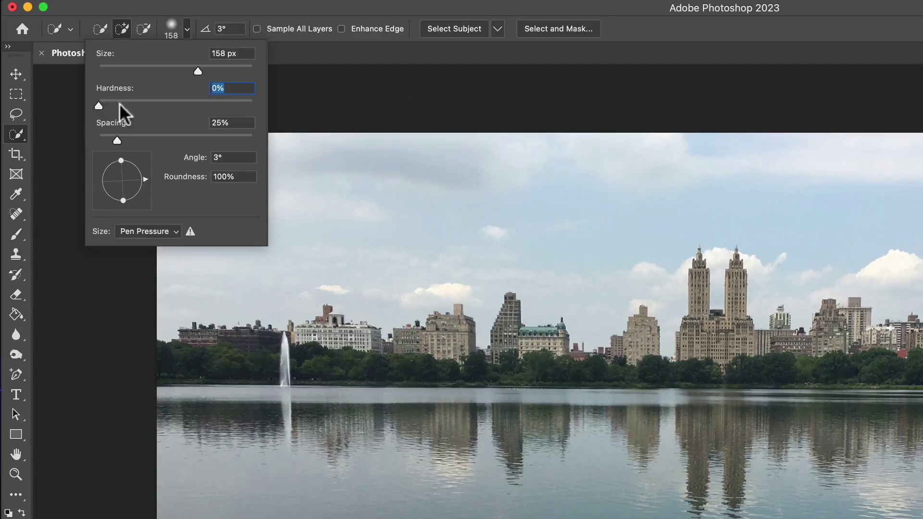
left_click_drag(107, 103, 323, 123)
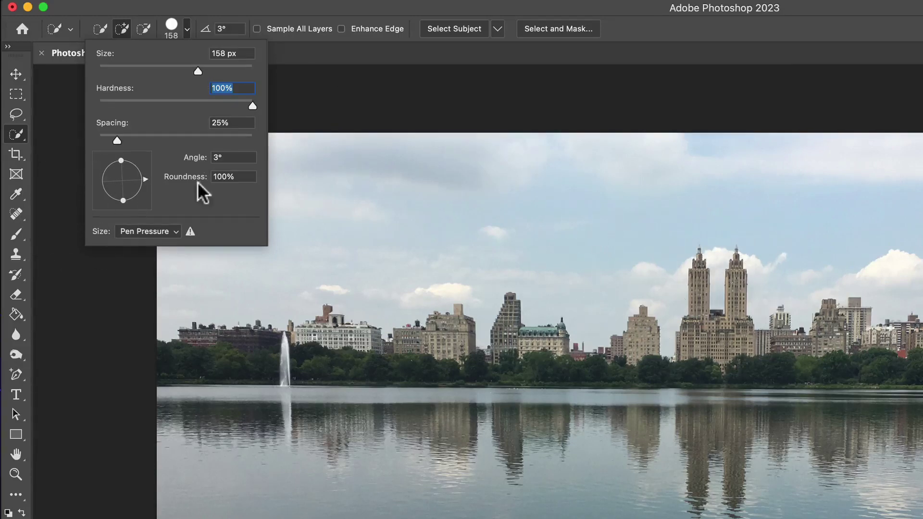
left_click(357, 91)
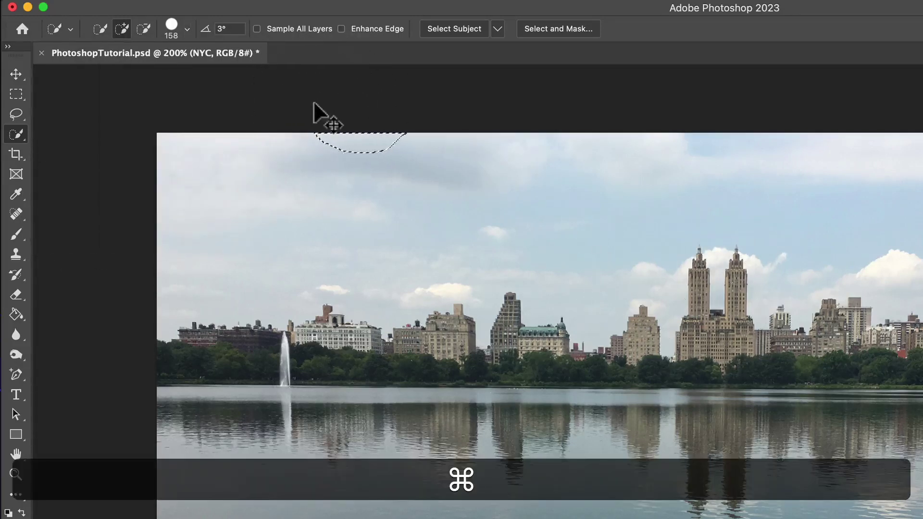
key("super+d")
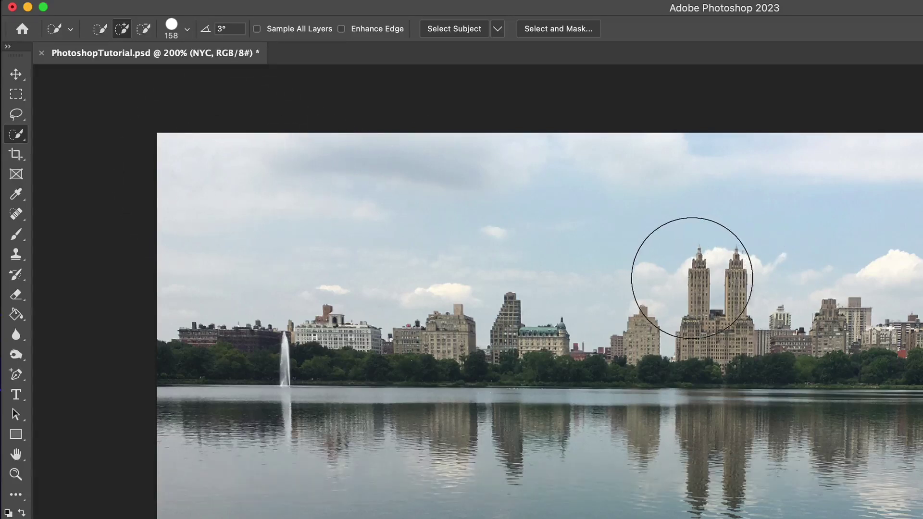
- Reduce the brush to 35 px and quick-select the base of the twin-towered building
key("bracketleft")
key("bracketleft")
key("bracketleft")
key("bracketleft")
key("bracketleft")
key("bracketleft")
key("bracketleft")
key("bracketleft")
key("bracketleft")
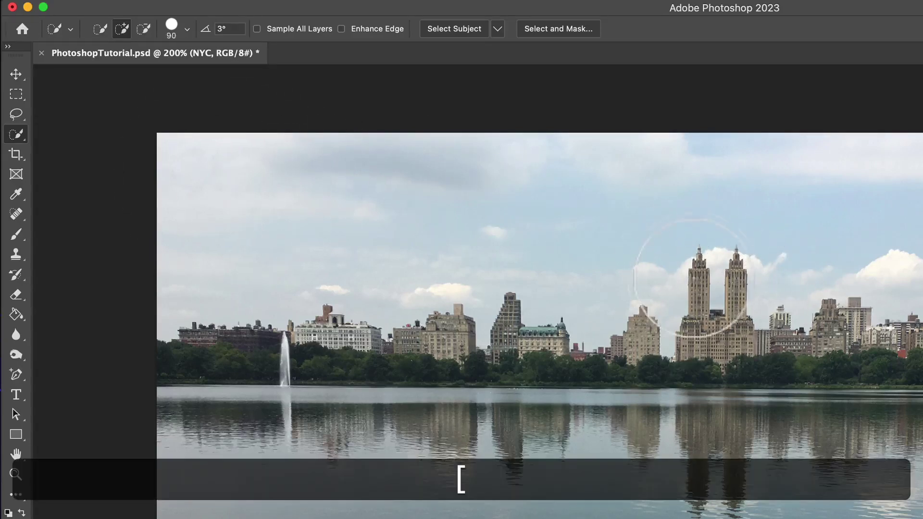
key("bracketleft")
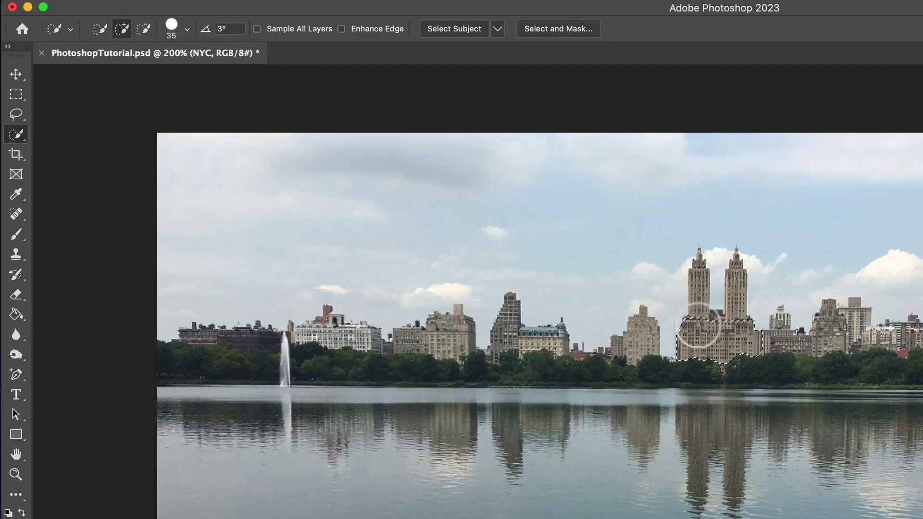
- With a 20 px brush, extend the selection over both towers, the sky between them and the strip of sky beside the base
key("bracketleft")
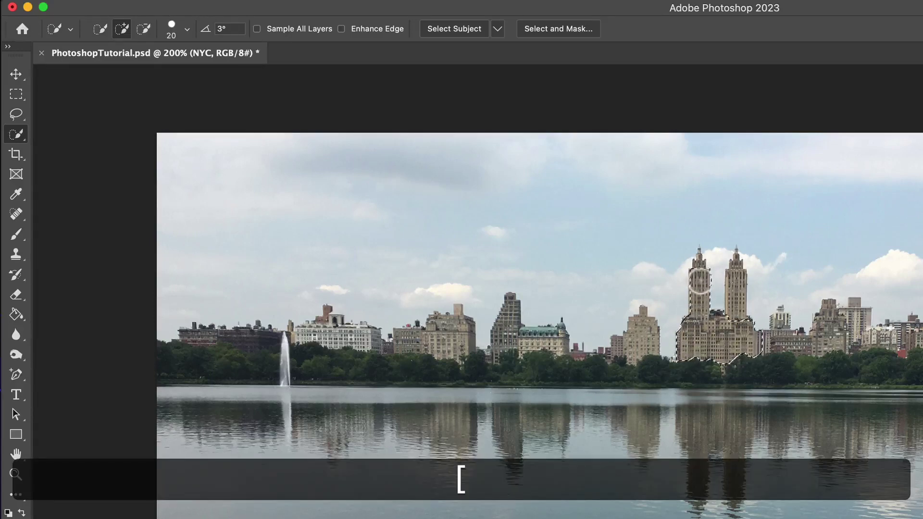
left_click_drag(699, 281, 696, 256)
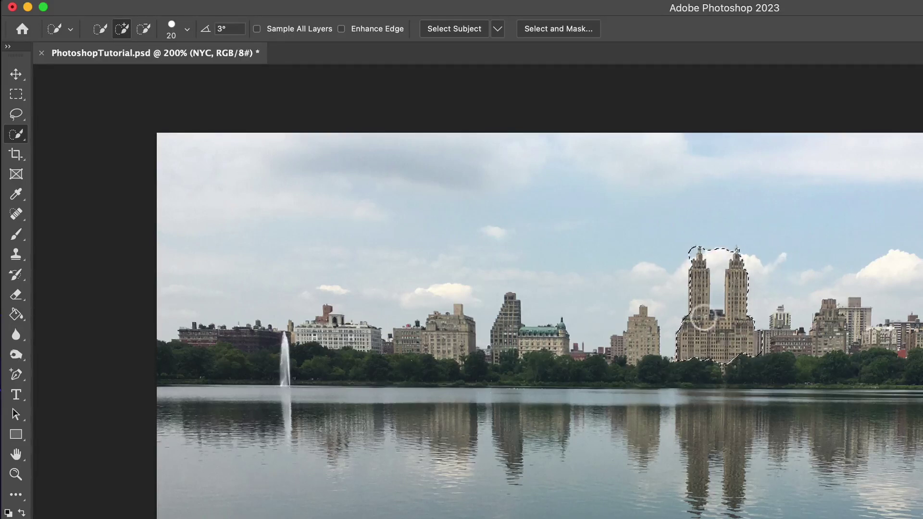
left_click_drag(696, 324, 723, 363)
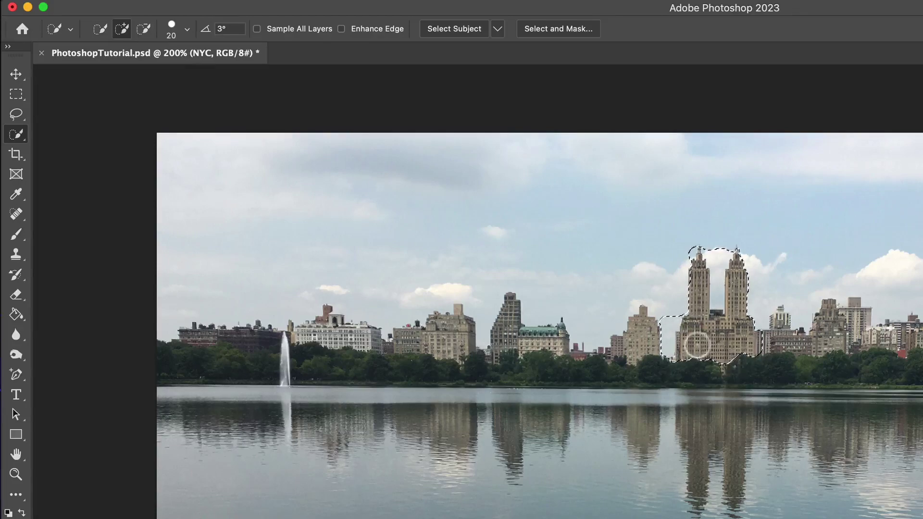
- With a 10 px brush, subtract the sky beside the left edge of the twin-towered building from the selection
key("super+equal")
key("super+equal")
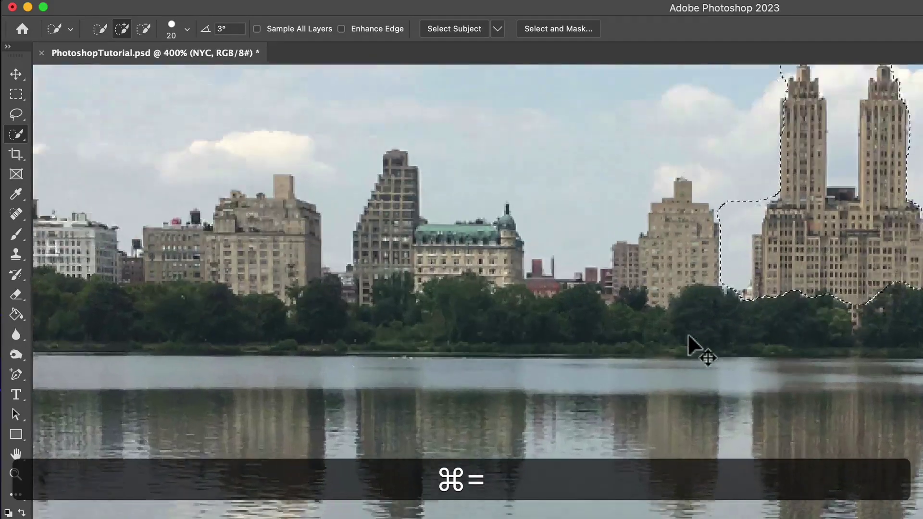
key("super+equal")
scroll(814, 222, "right", 5)
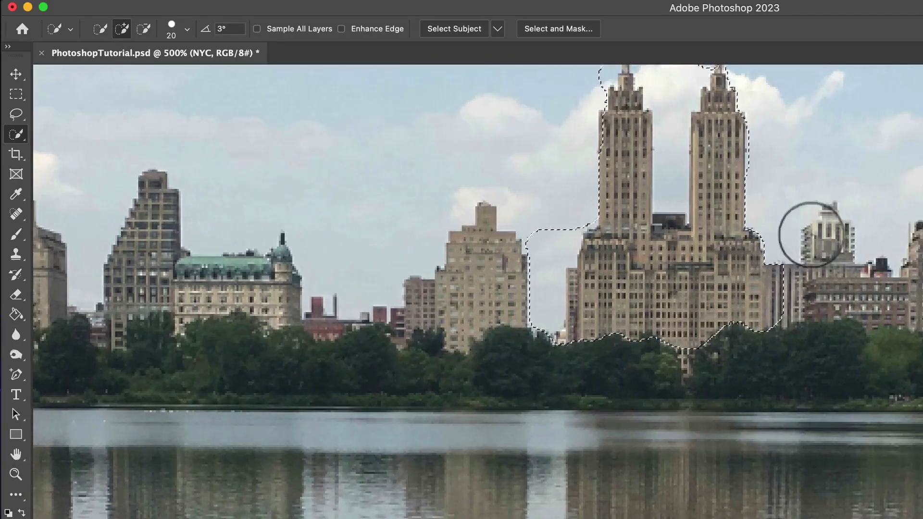
scroll(793, 237, "up", 3)
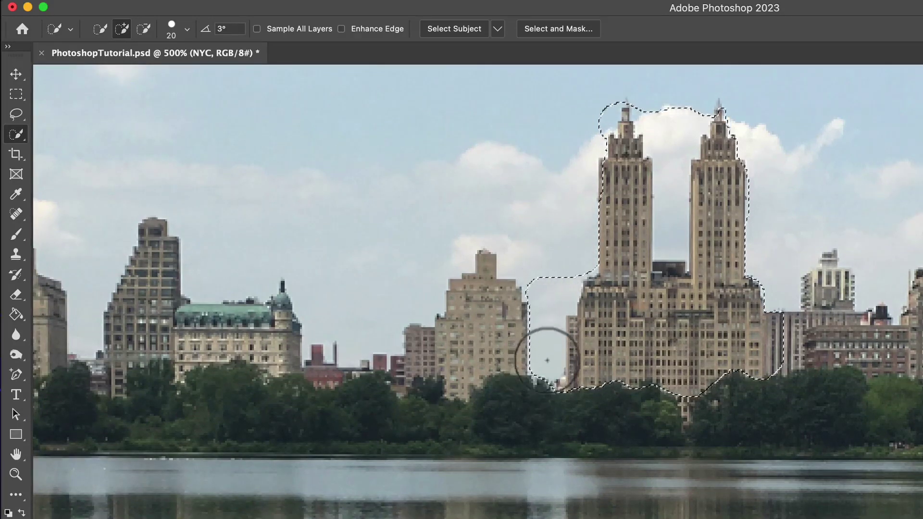
key("bracketleft")
scroll(550, 354, "left", 2)
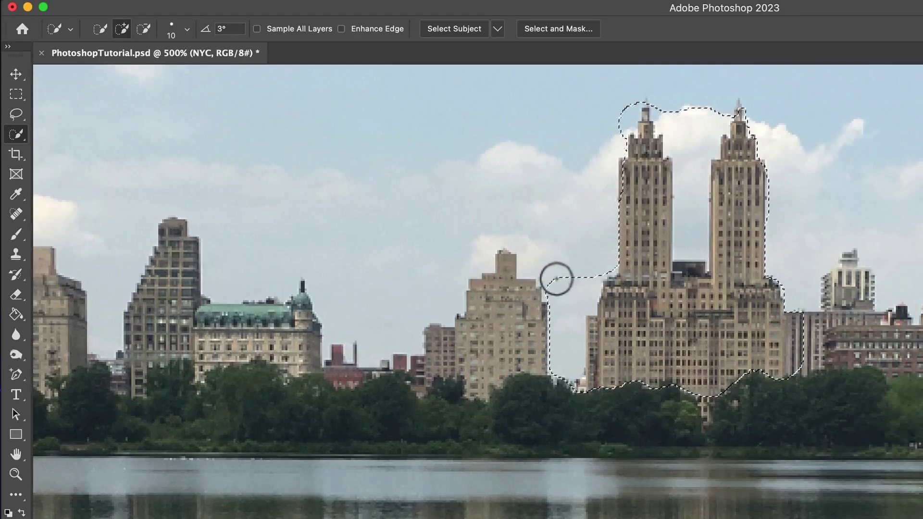
key("alt")
scroll(567, 289, "up", 3)
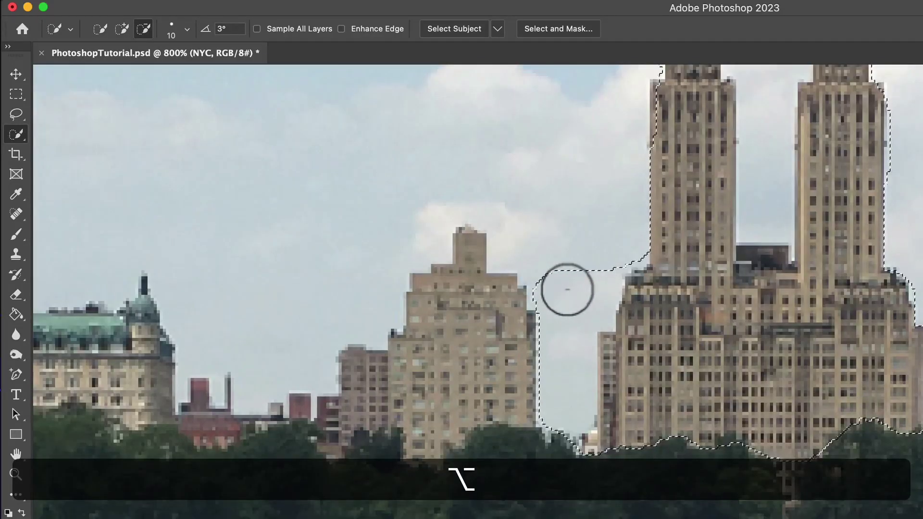
mouse_move(567, 289)
left_mouse_down()
mouse_move(565, 422)
mouse_move(595, 308)
left_mouse_up()
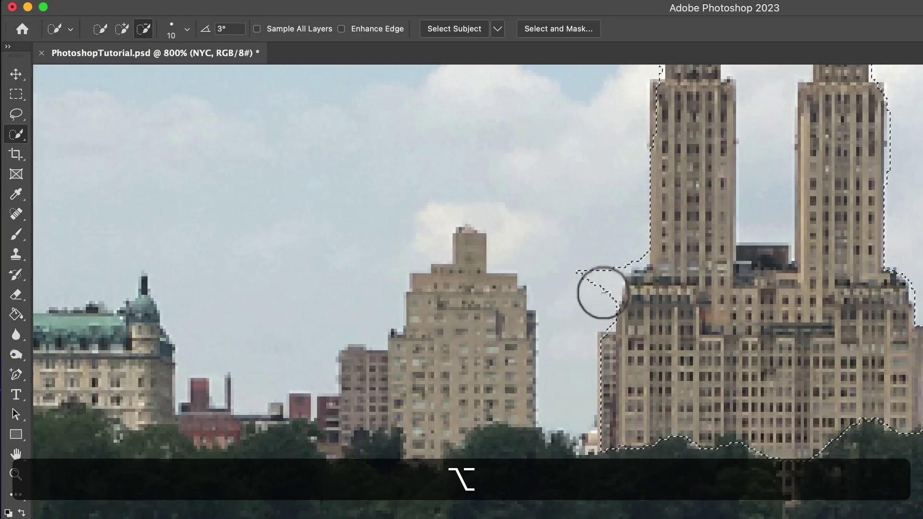
left_click_drag(633, 252, 624, 216)
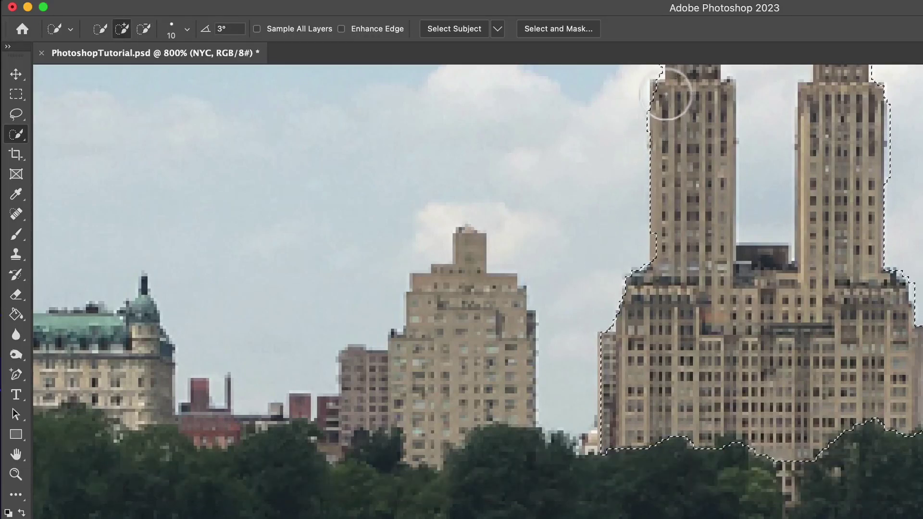
- Set the brush hardness to 75% and subtract the neighbouring building right of the twin-towered building from the selection
key("alt")
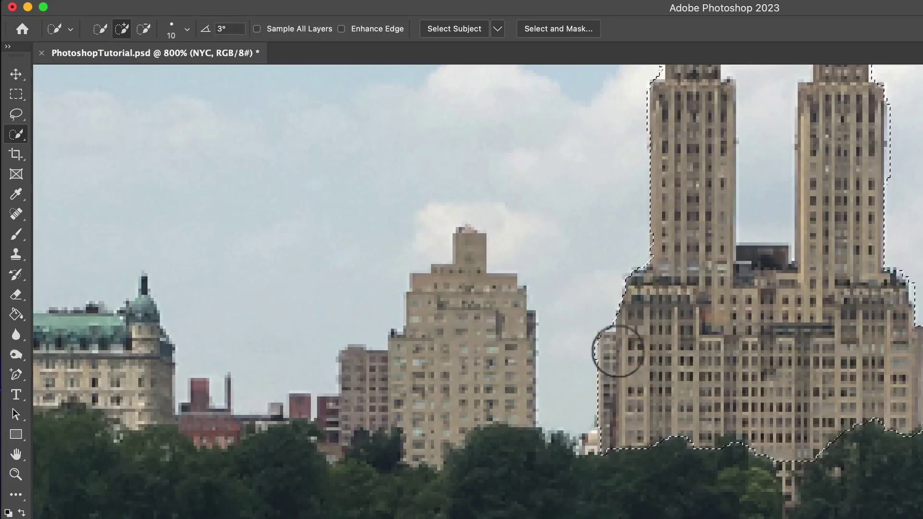
left_click(177, 32)
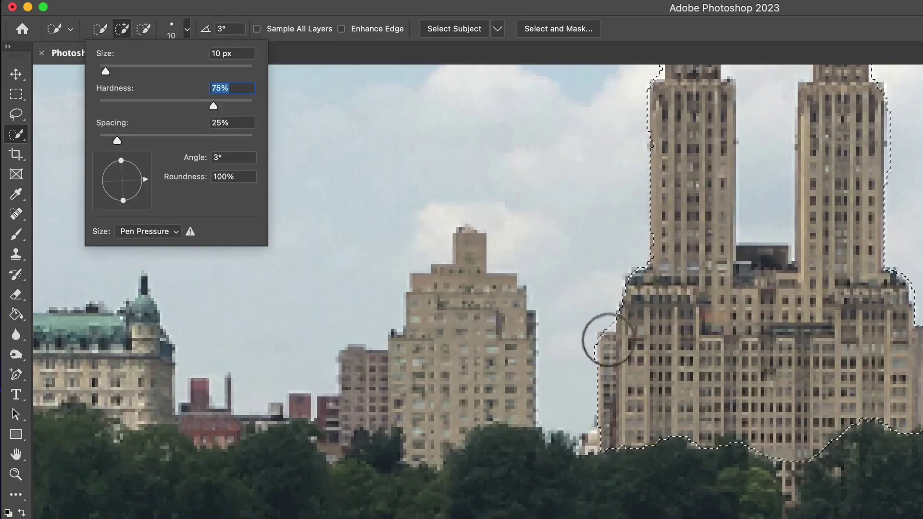
key("alt")
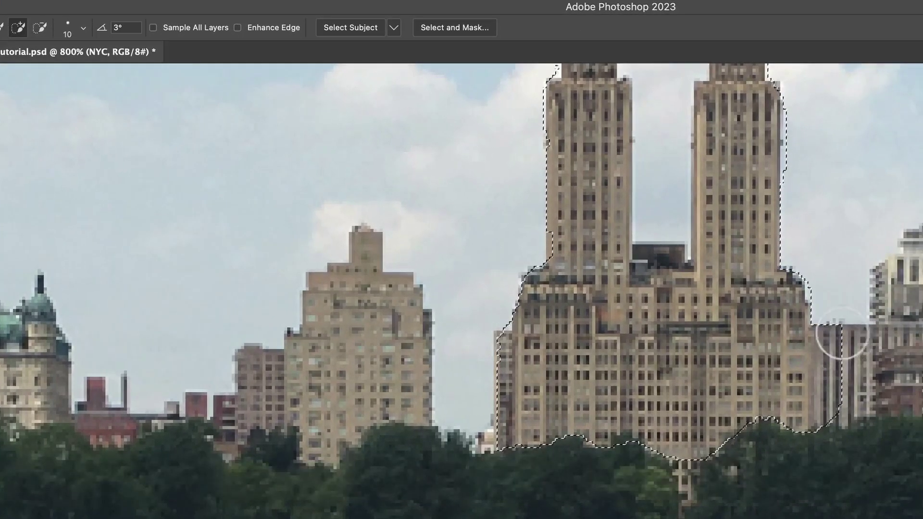
key("alt")
mouse_move(836, 345)
left_mouse_down()
mouse_move(834, 426)
mouse_move(834, 406)
mouse_move(798, 367)
mouse_move(792, 318)
mouse_move(833, 341)
mouse_move(827, 350)
mouse_move(829, 336)
mouse_move(828, 362)
left_mouse_up()
key("alt")
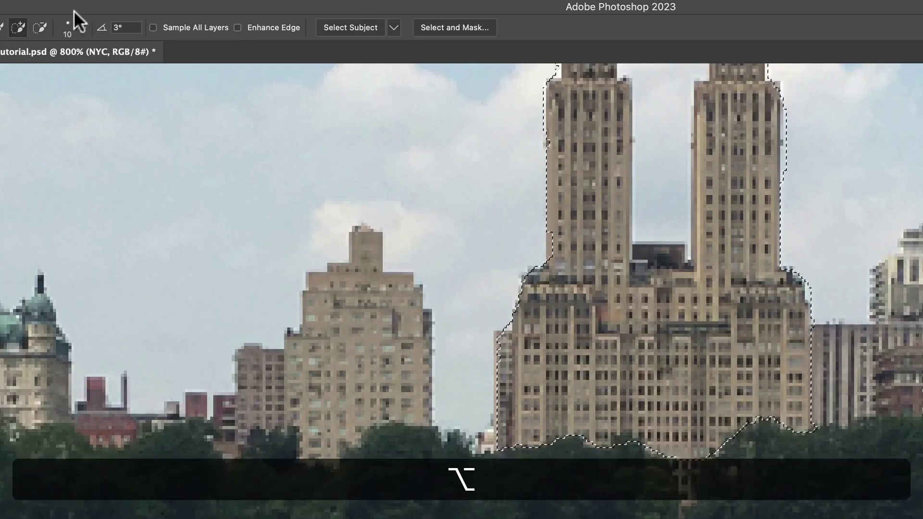
- Subtract the sky between the two towers and around their spires from the selection
key("alt")
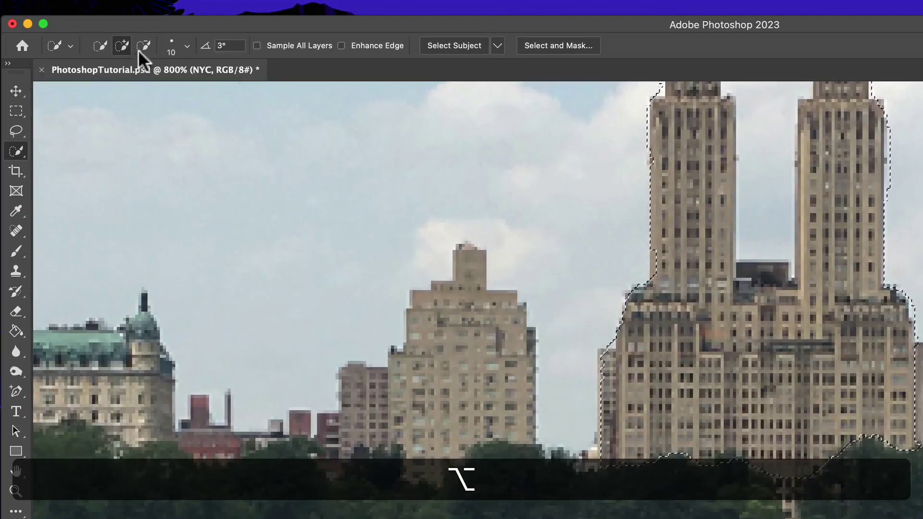
key("alt")
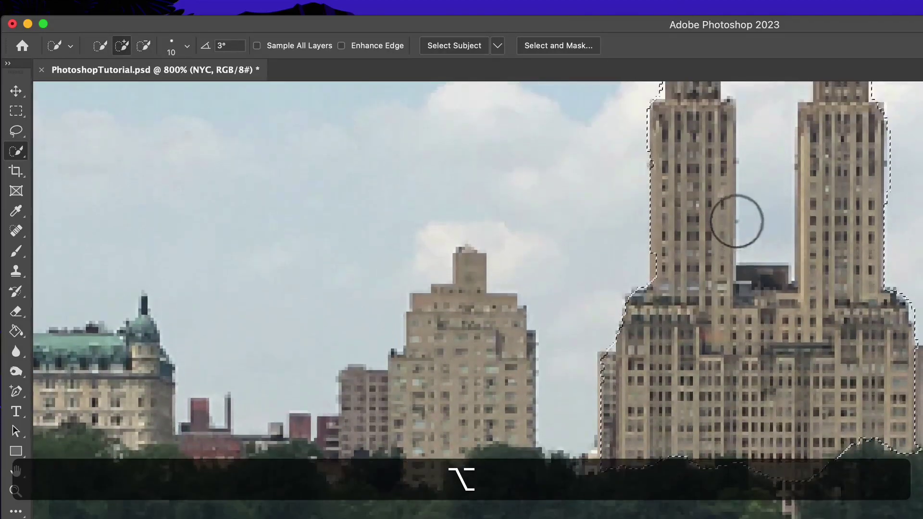
scroll(738, 218, "up", 5)
key("alt")
mouse_move(657, 148)
left_mouse_down()
mouse_move(657, 168)
mouse_move(655, 153)
mouse_move(678, 122)
mouse_move(722, 147)
mouse_move(772, 200)
mouse_move(846, 212)
left_mouse_up()
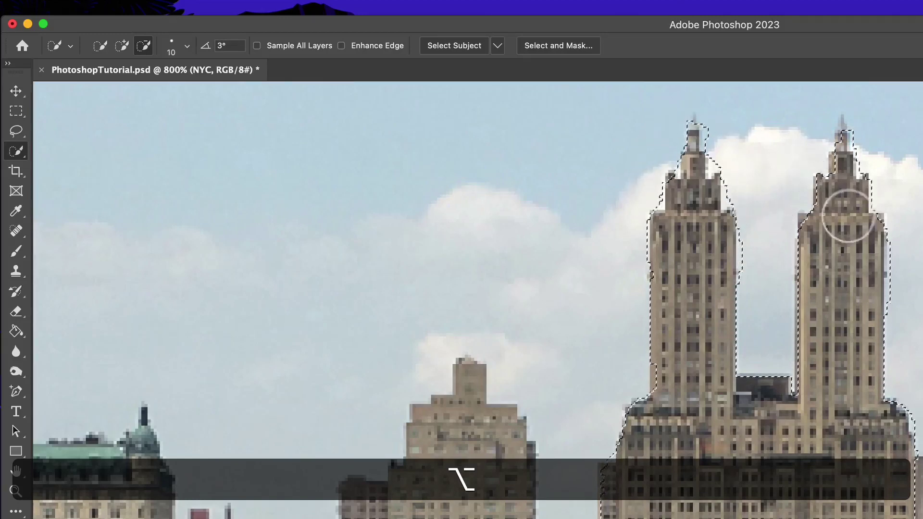
- Copy the selected twin-towered building to a new layer, and check the cutout by hiding and reshowing the NYC layer
scroll(870, 219, "down", 3)
scroll(870, 219, "right", 5)
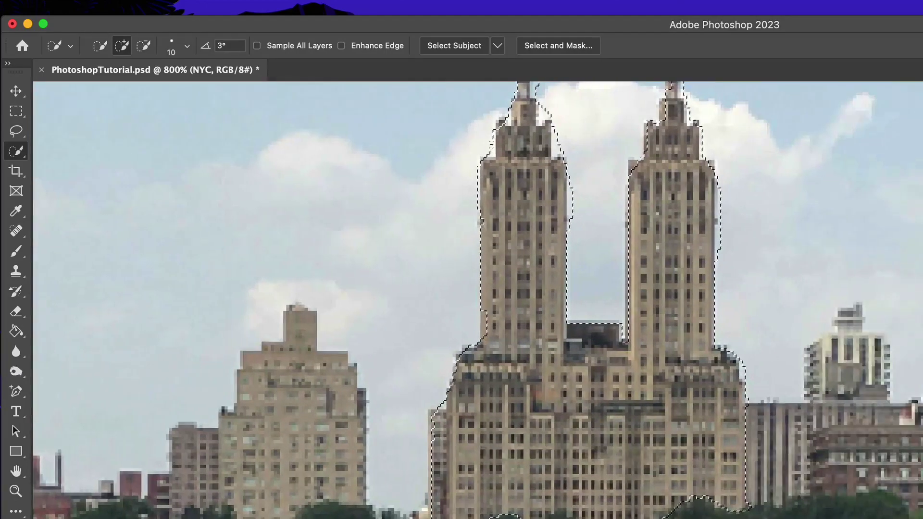
scroll(870, 219, "up", 3)
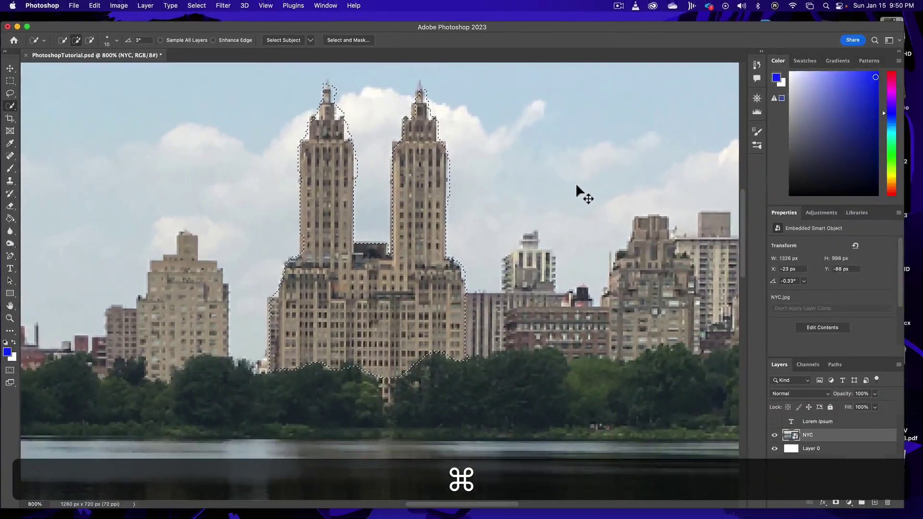
key("super+j")
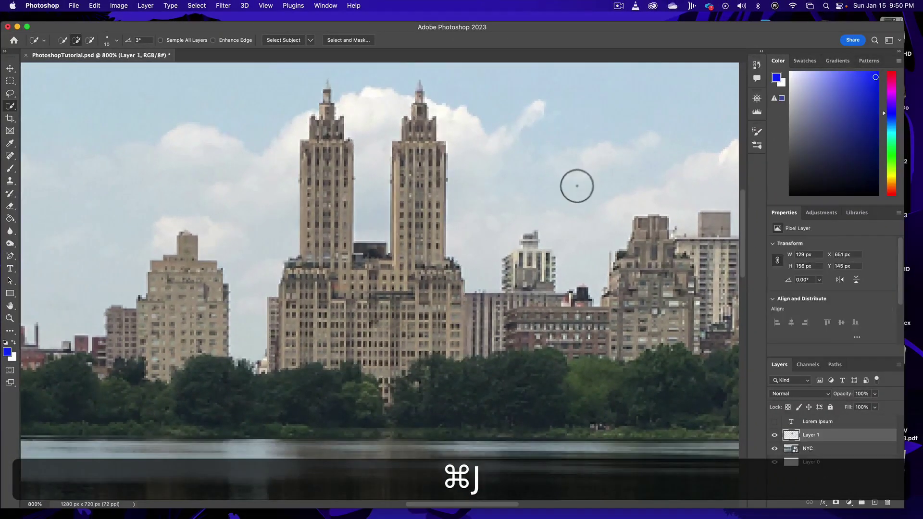
left_click(774, 449)
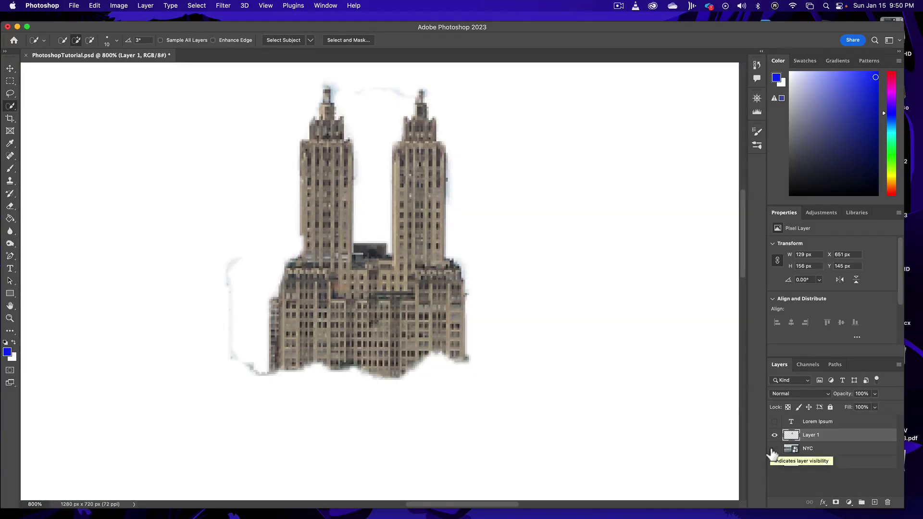
left_click(774, 448)
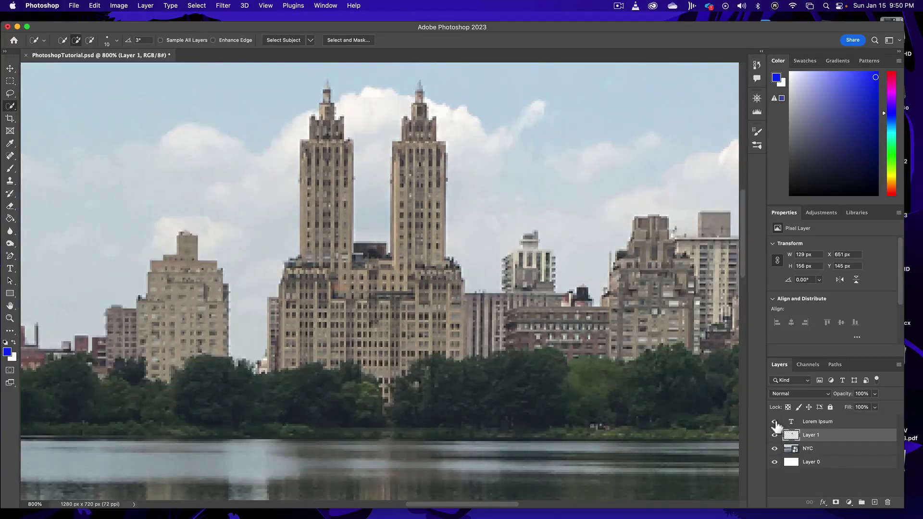
- Toggle the Lorem Ipsum text layer on and off, and delete the building cutout layer
left_click(775, 423)
left_click(774, 422)
left_click_drag(829, 441, 887, 501)
- Restore the deleted building cutout layer and activate the Crop tool
scroll(180, 204, "left", 5)
scroll(226, 197, "left", 8)
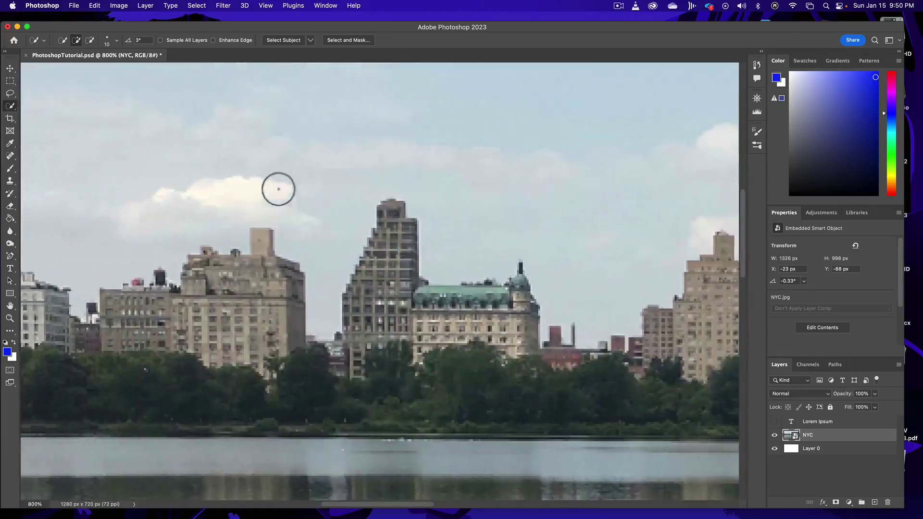
scroll(299, 198, "right", 8)
key("super+minus")
key("super+minus")
key("super+minus")
key("super+minus")
key("super+minus")
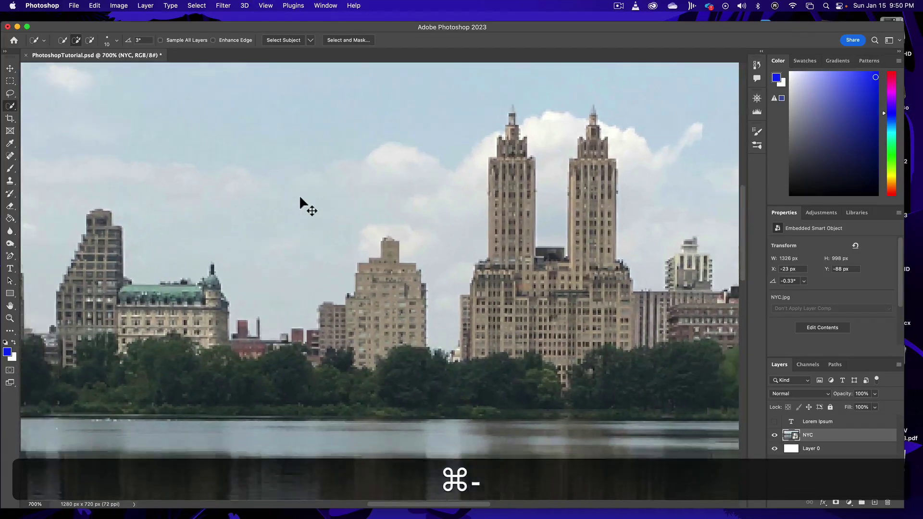
key("super+minus")
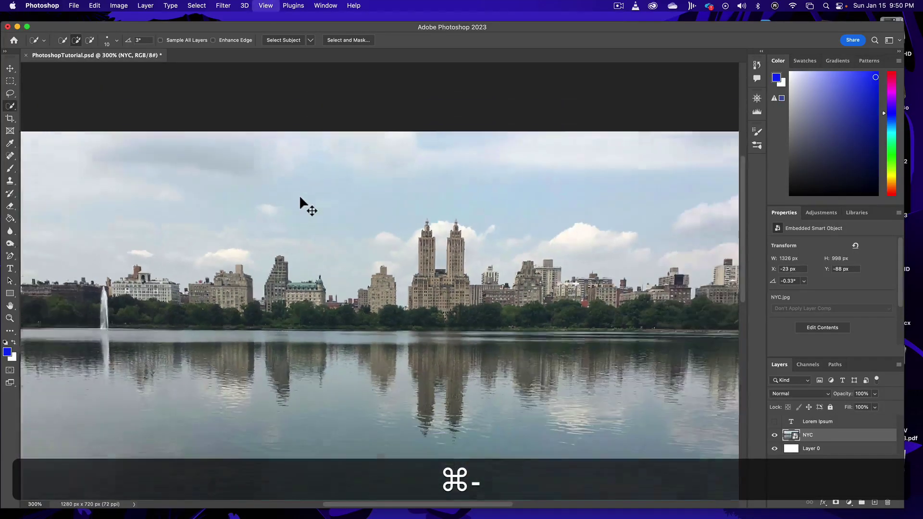
scroll(298, 208, "down", 2)
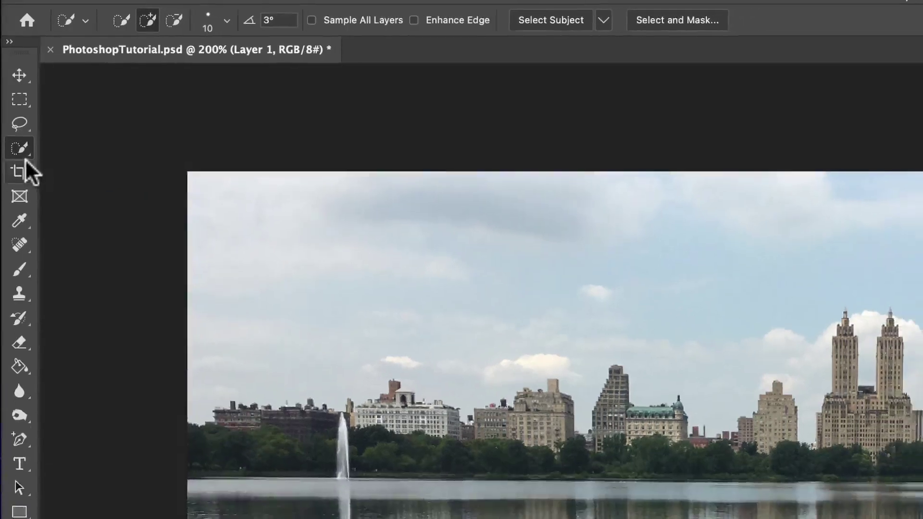
left_click(27, 178)
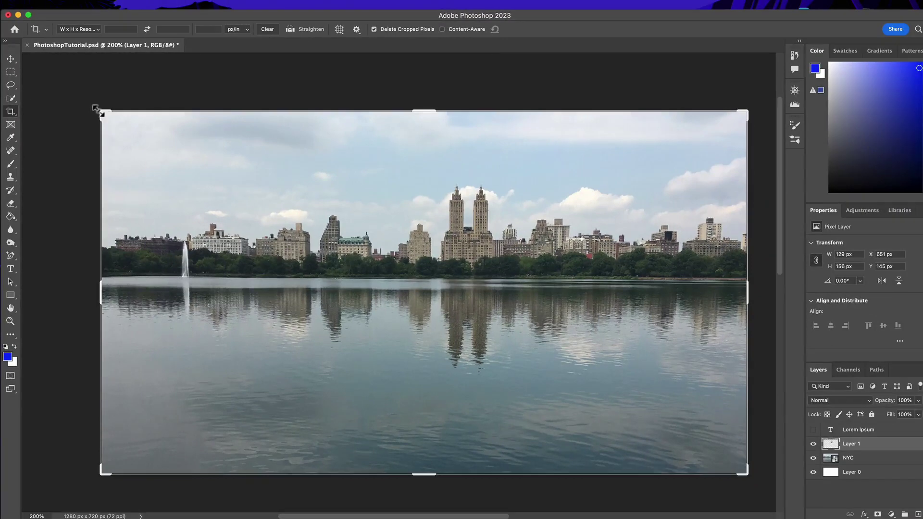
- Crop the image to 1187 × 585 px, repositioning the photo inside the frame to keep the skyline and more sky
left_click_drag(97, 111, 124, 144)
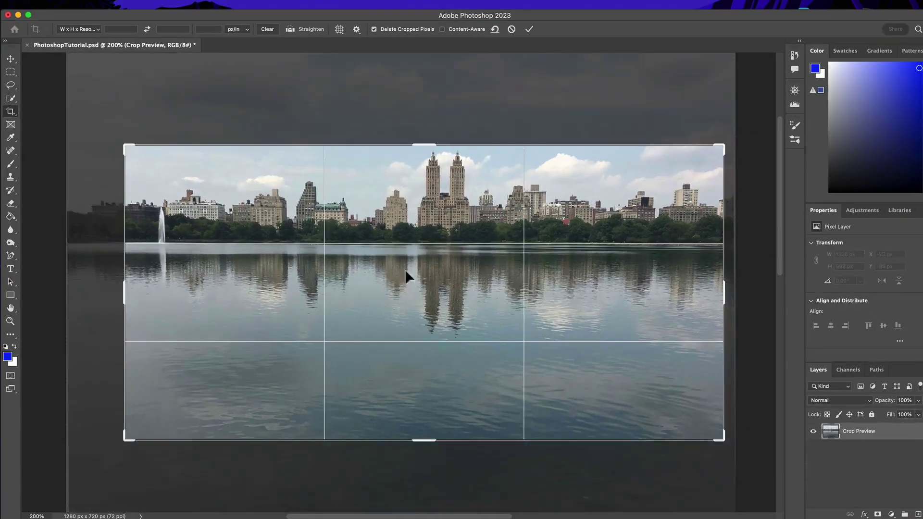
left_click_drag(435, 280, 452, 373)
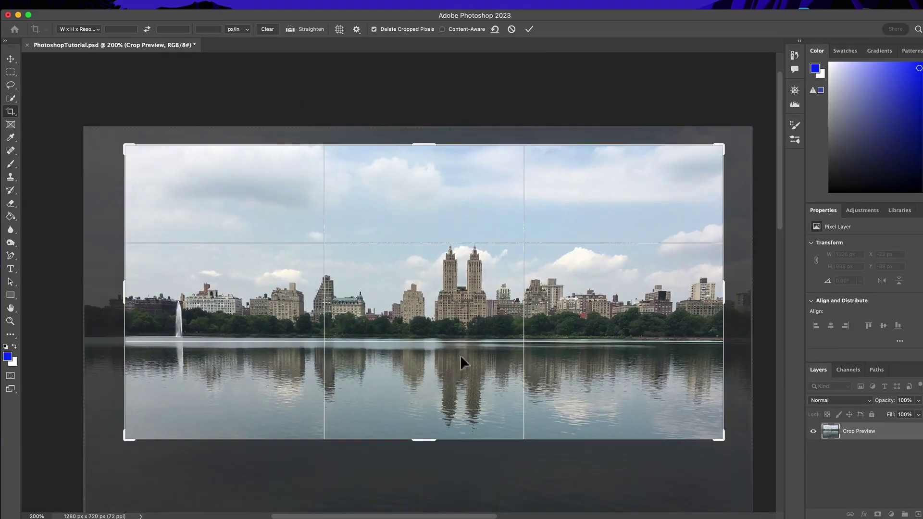
left_click(529, 29)
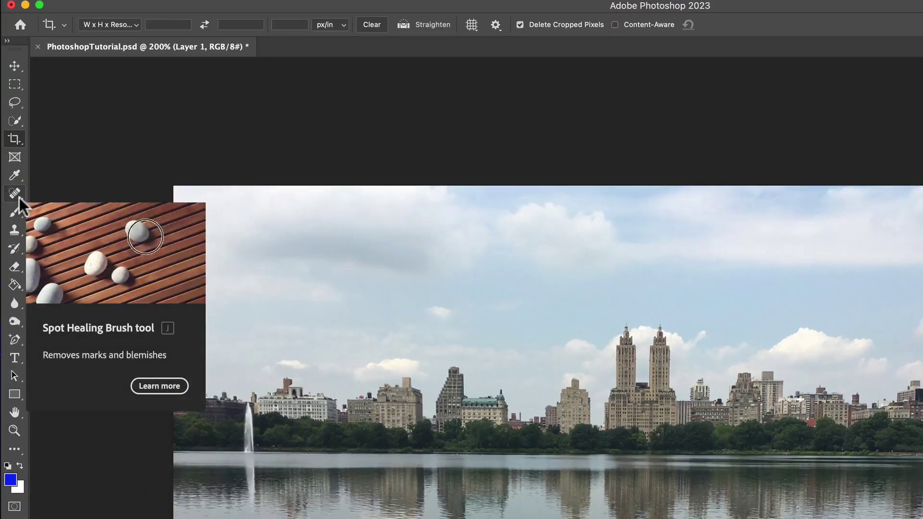
- Activate the Eyedropper tool and delete the building cutout layer above NYC
left_click(17, 171)
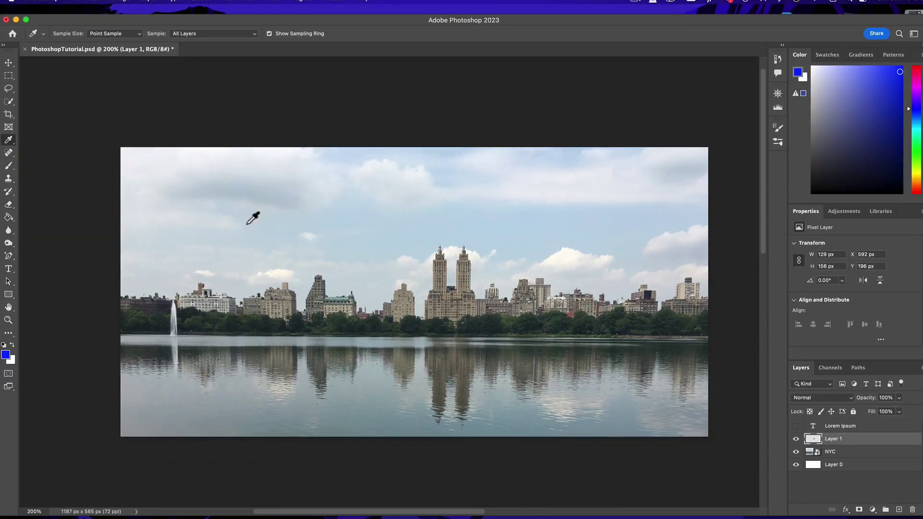
left_click(871, 455)
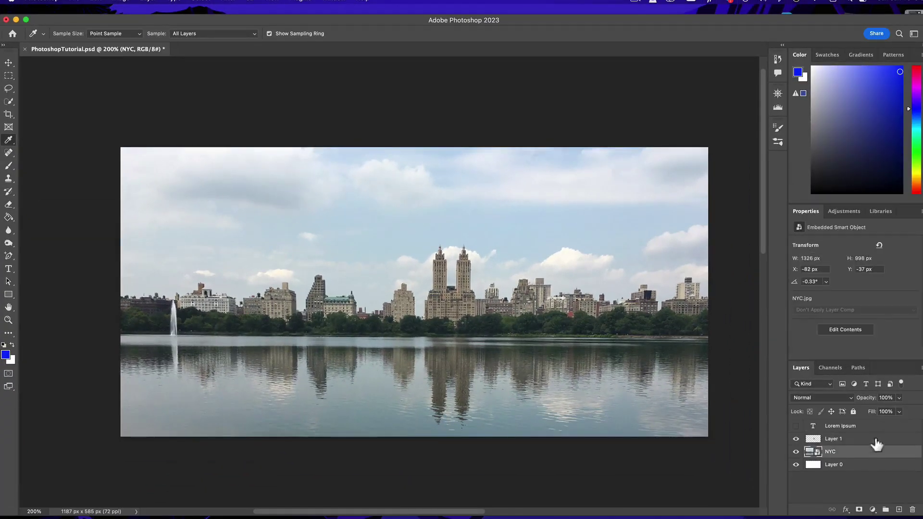
left_click_drag(877, 439, 912, 509)
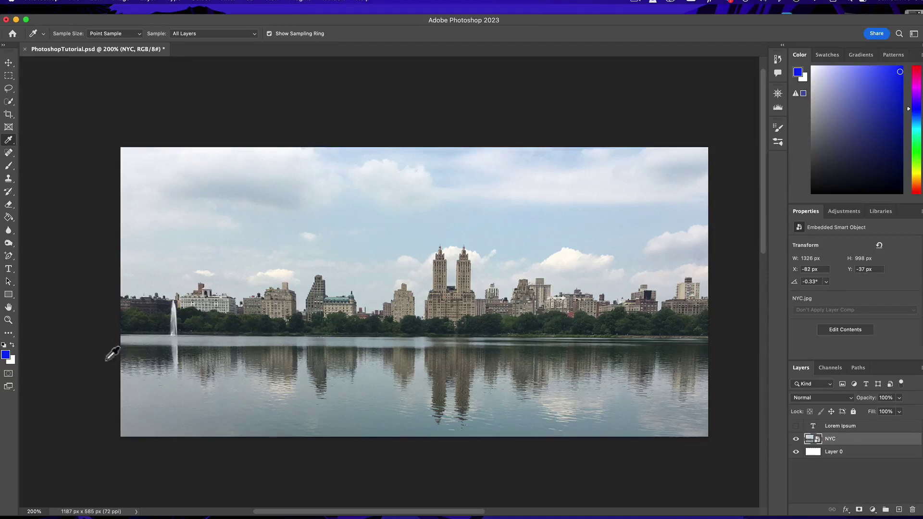
- Sample foreground colours from the red skyline building, the fountain, the sky by the twin towers and finally the towers' water reflection
left_click(579, 305)
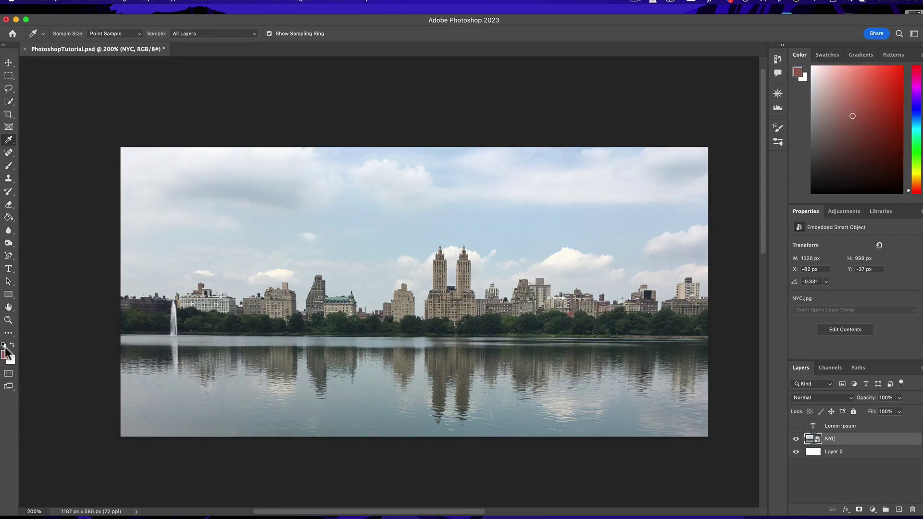
left_click(174, 309)
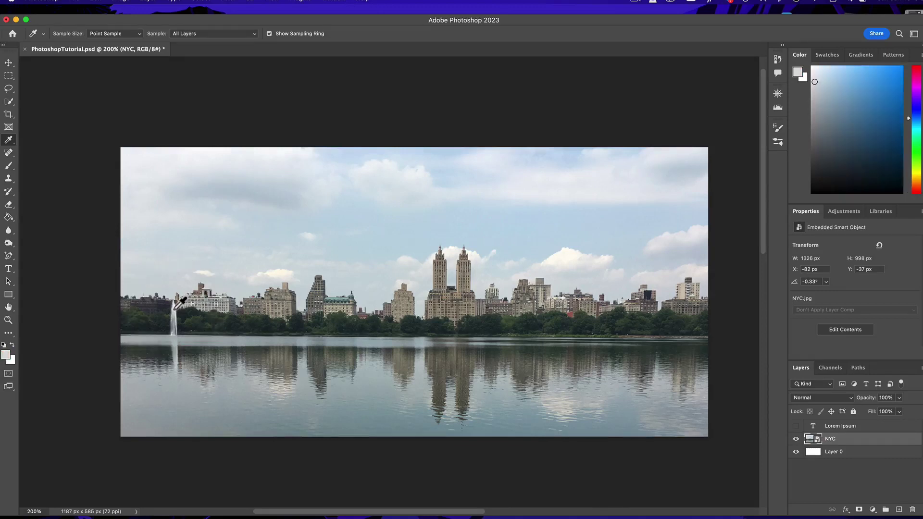
left_click(486, 233)
left_click(441, 399)
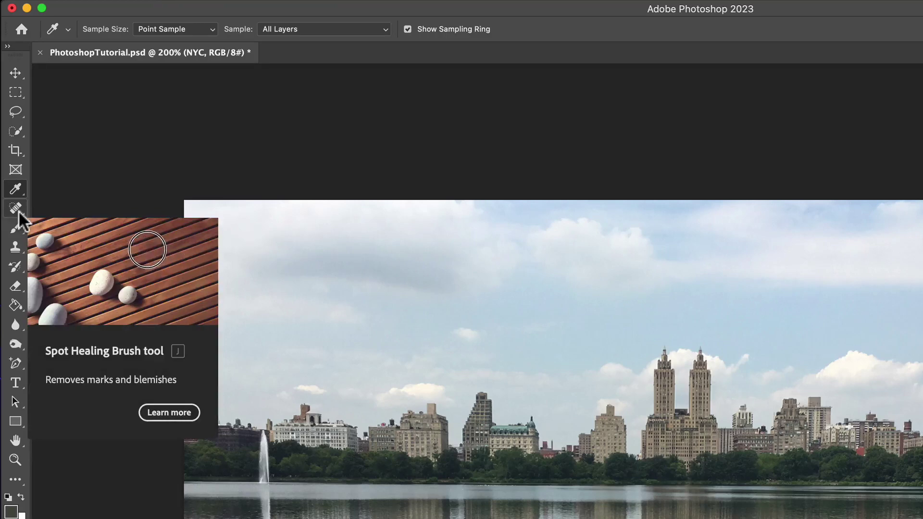
- Activate the Spot Healing Brush and rasterize the NYC smart object so it can be retouched
left_click(19, 211)
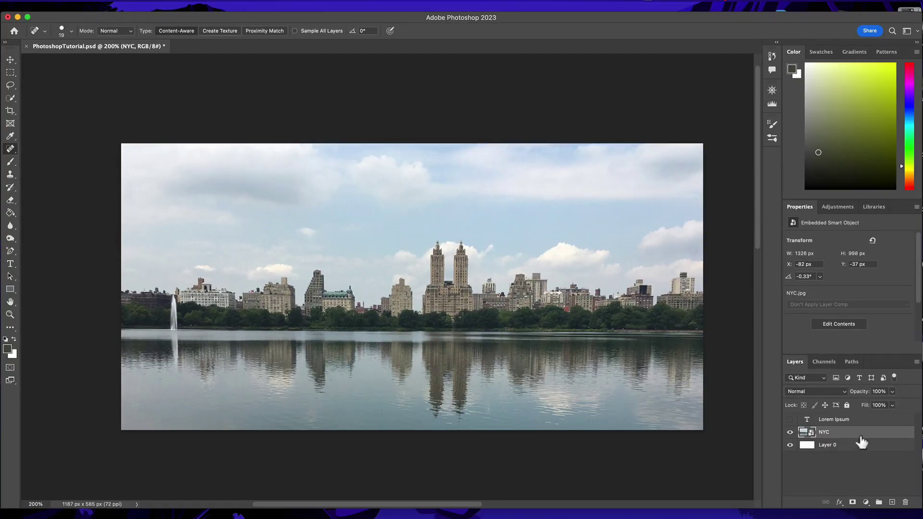
left_click(499, 368)
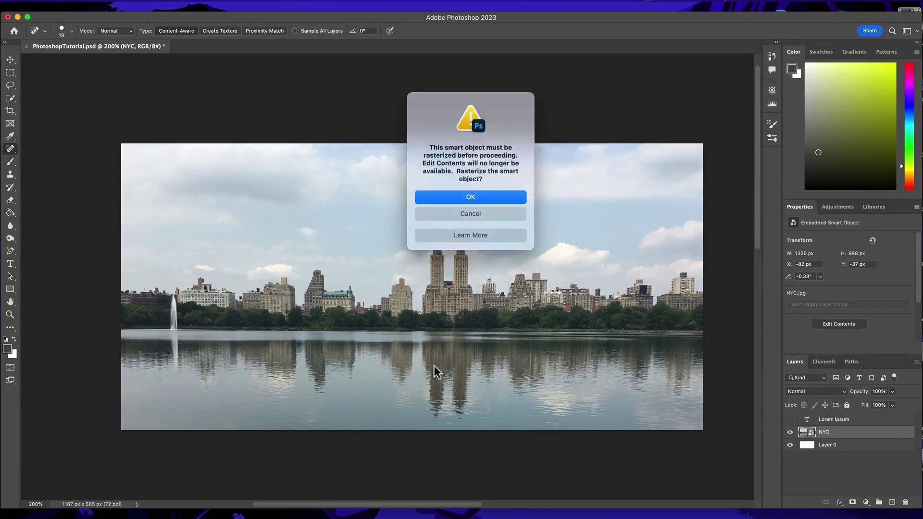
left_click(467, 197)
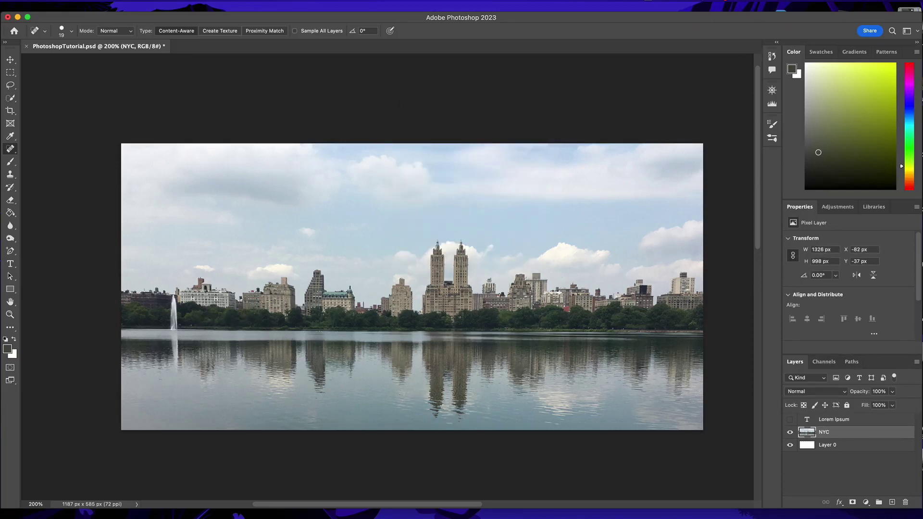
- Enlarge the Spot Healing Brush to 60 px and remove the lower ends of the twin towers' reflection from the water
left_click(6, 149)
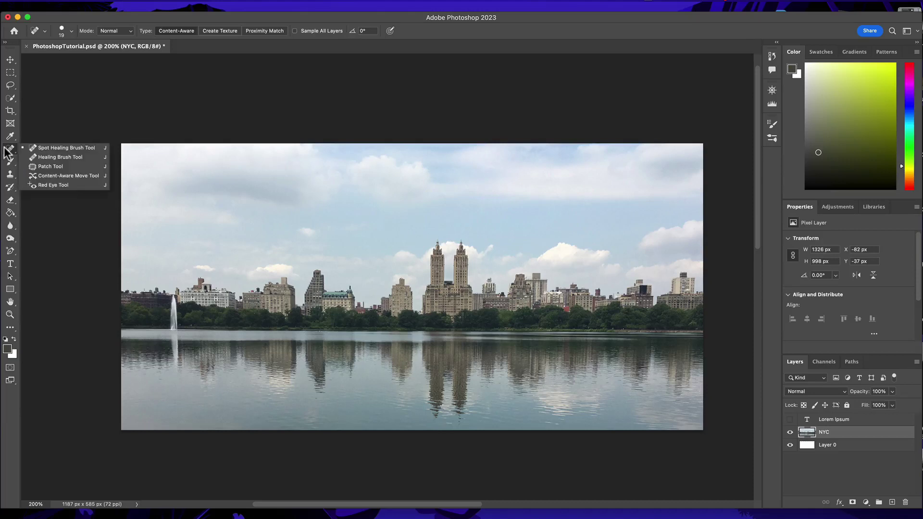
left_click(62, 150)
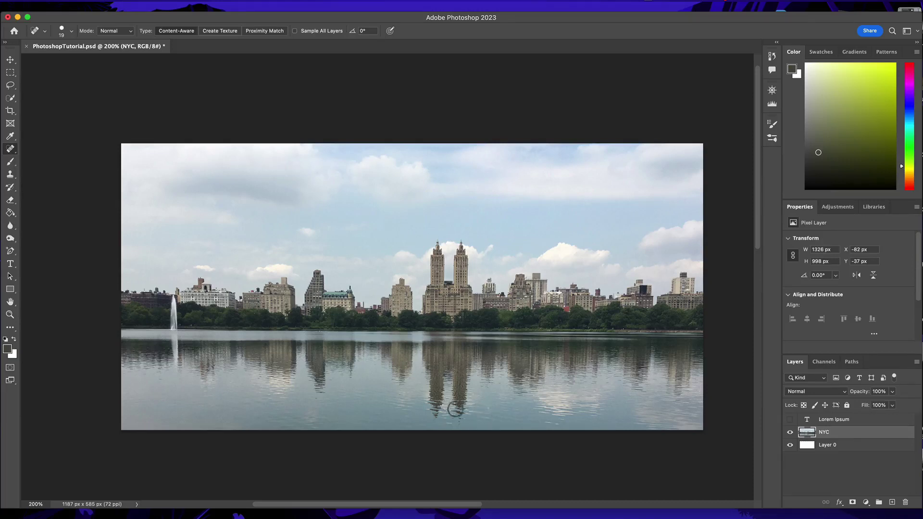
key("bracketright")
key("bracketright")
key("bracketright")
key("bracketright")
key("bracketright")
key("bracketright")
key("bracketright")
key("bracketright")
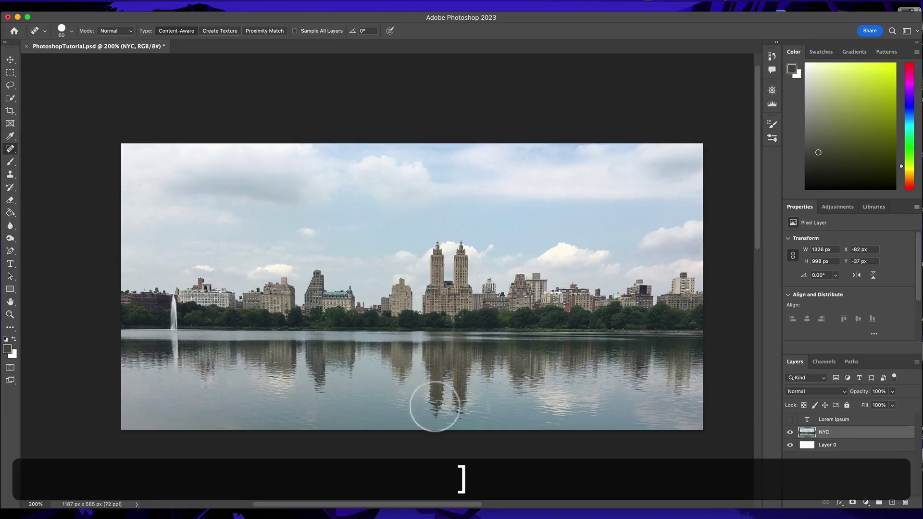
mouse_move(433, 411)
left_mouse_down()
mouse_move(436, 380)
mouse_move(464, 384)
mouse_move(443, 411)
left_mouse_up()
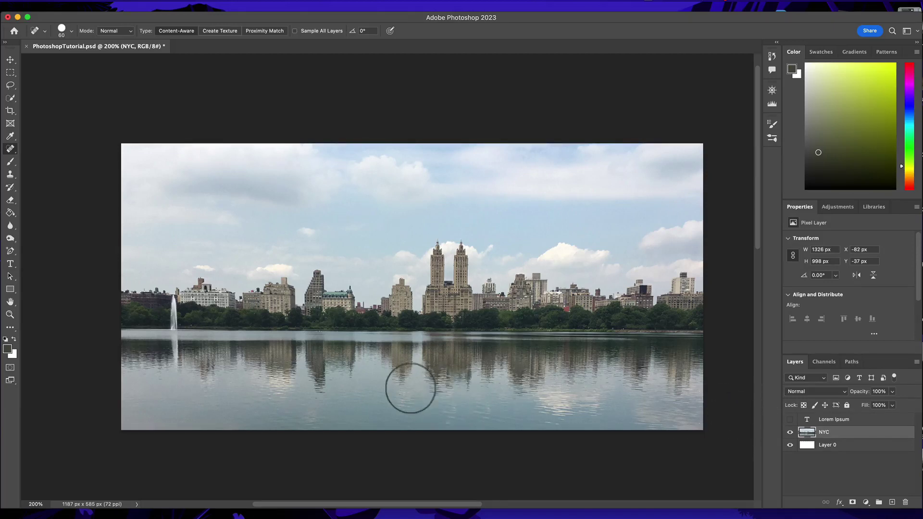
- Heal the lower end of the stepped building's reflection in the water, between the fountain and the twin towers
mouse_move(324, 386)
left_mouse_down()
mouse_move(313, 384)
mouse_move(332, 383)
mouse_move(330, 402)
mouse_move(283, 413)
left_mouse_up()
left_click_drag(336, 394, 300, 387)
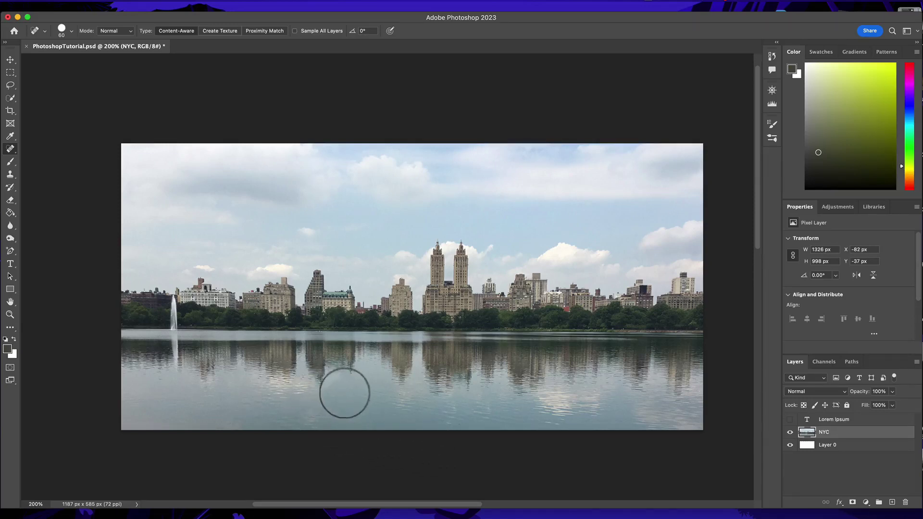
key("super")
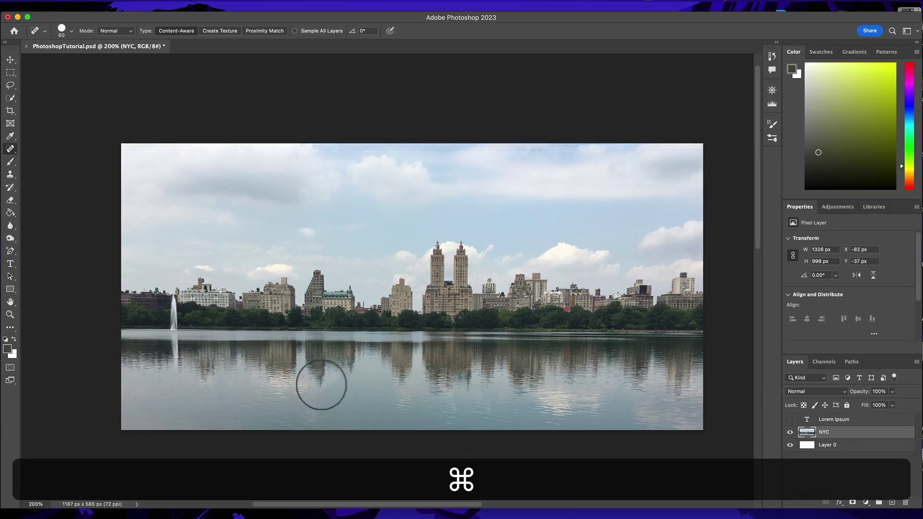
left_click(321, 384)
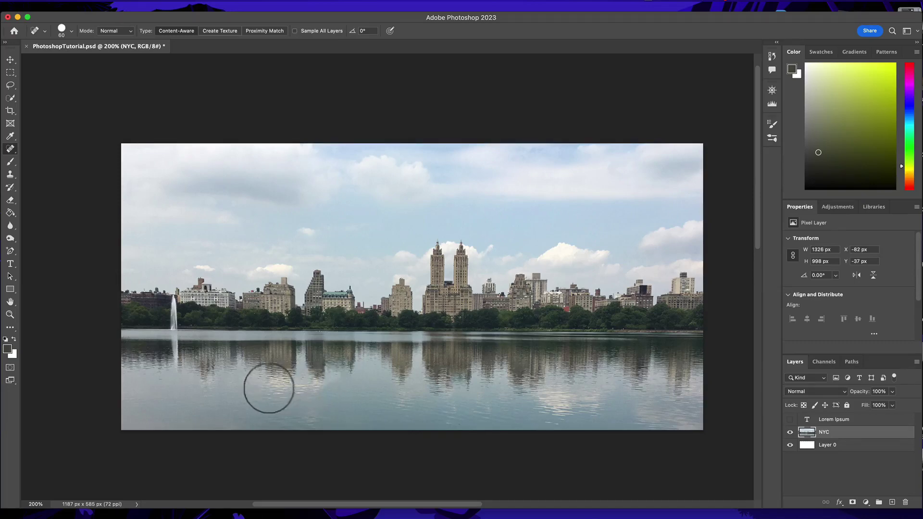
scroll(76, 158, "left", 2)
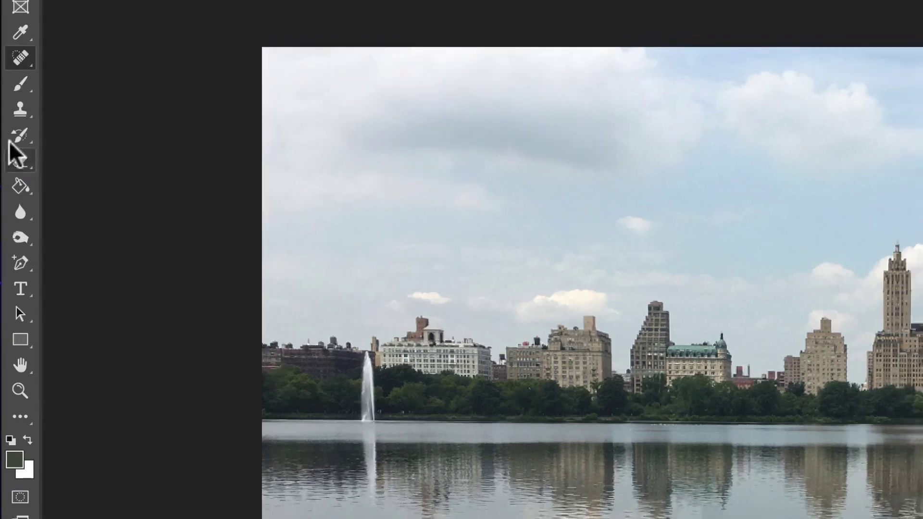
- Add a new layer above NYC, swap the foreground colour to white and fill the layer with it
left_click(20, 83)
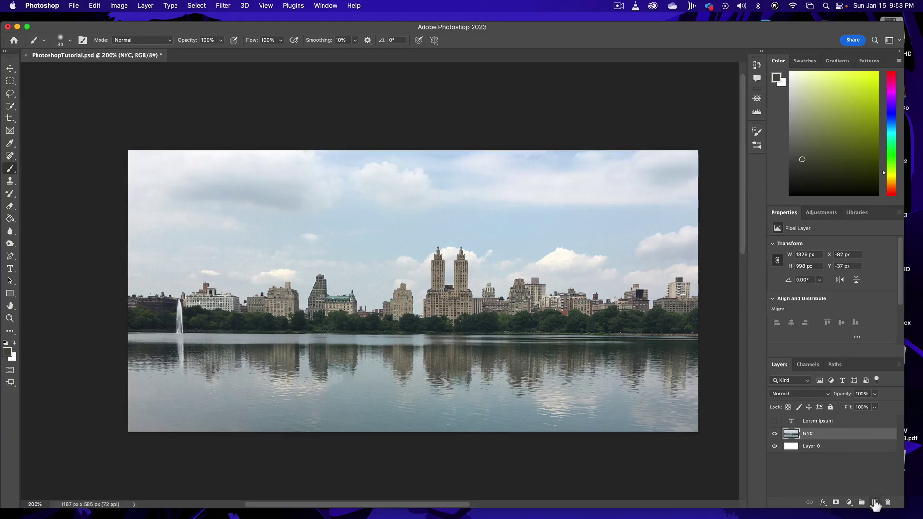
left_click(875, 502)
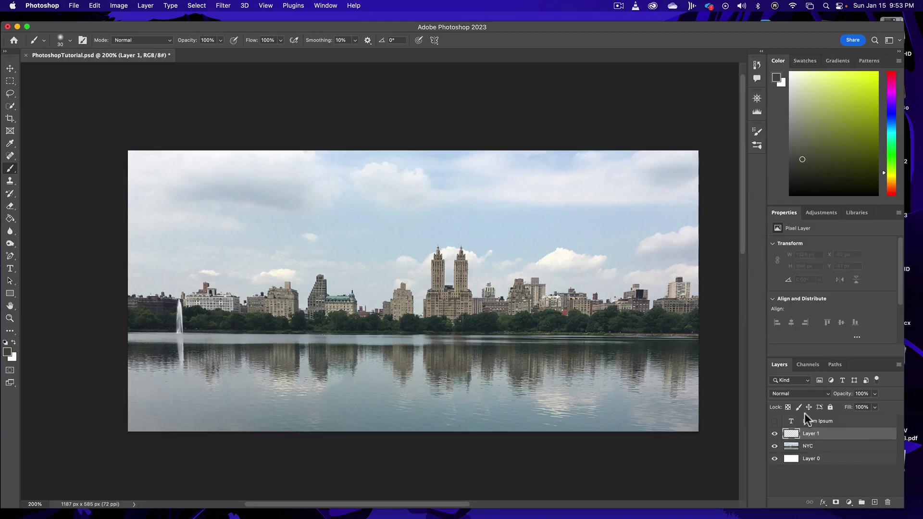
left_click(11, 341)
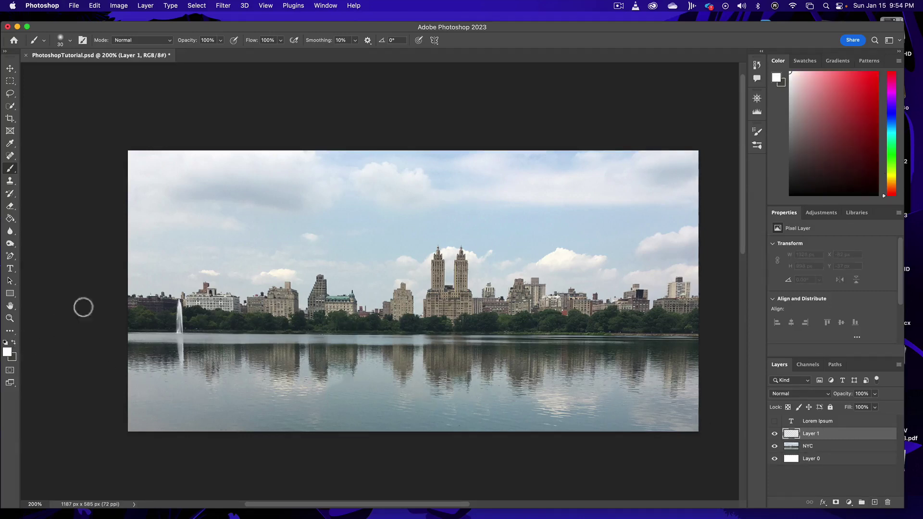
key("g")
left_click(312, 229)
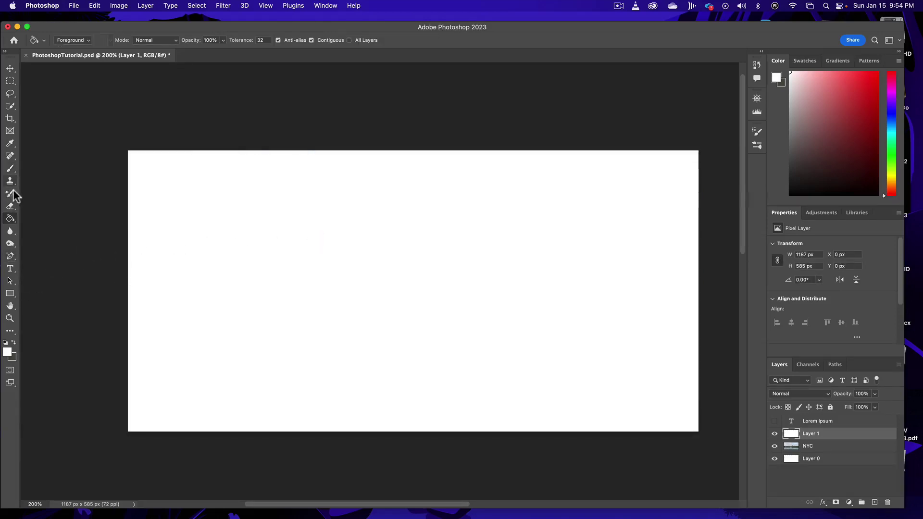
- Set the foreground colour to a saturated blue and paint a vertical stroke with the soft 30 px brush
left_click(10, 168)
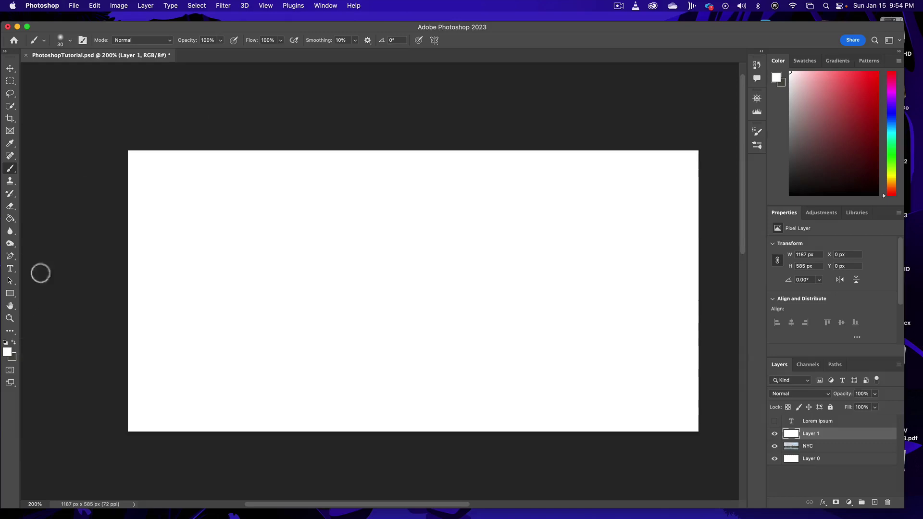
left_click(7, 352)
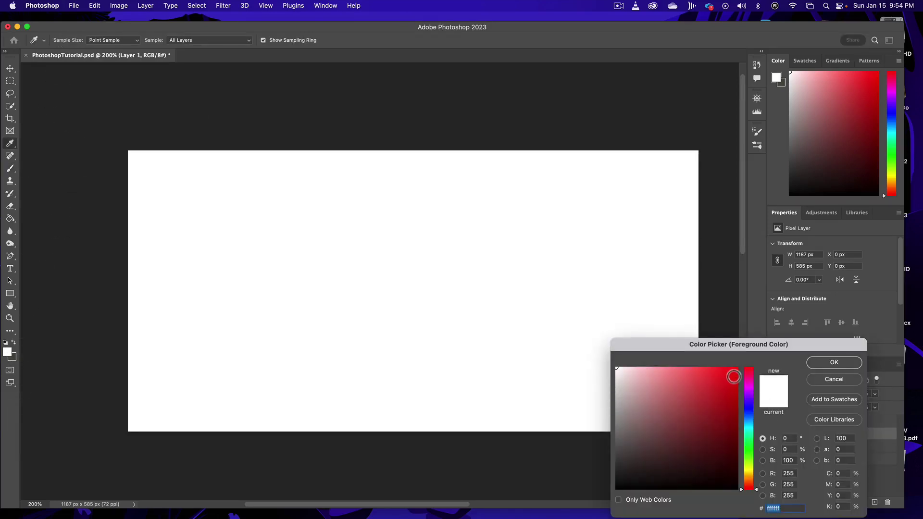
left_click(749, 404)
left_click(817, 364)
key("b")
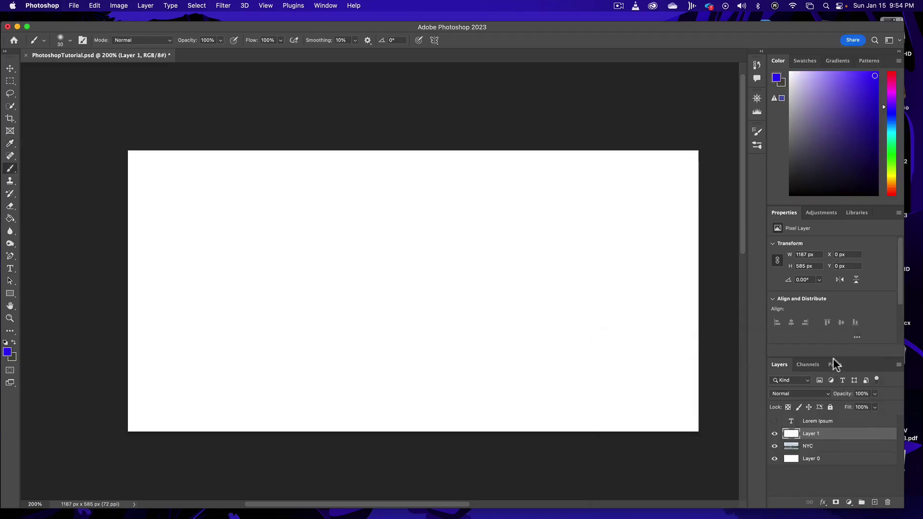
left_click_drag(272, 224, 262, 333)
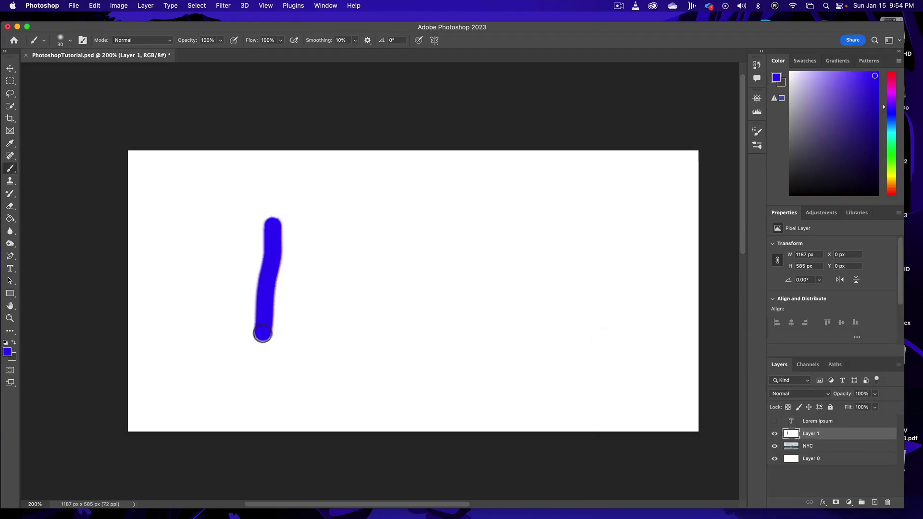
- Raise the brush hardness to its maximum, and paint a second vertical stroke and a large open loop beside the first
left_click(69, 42)
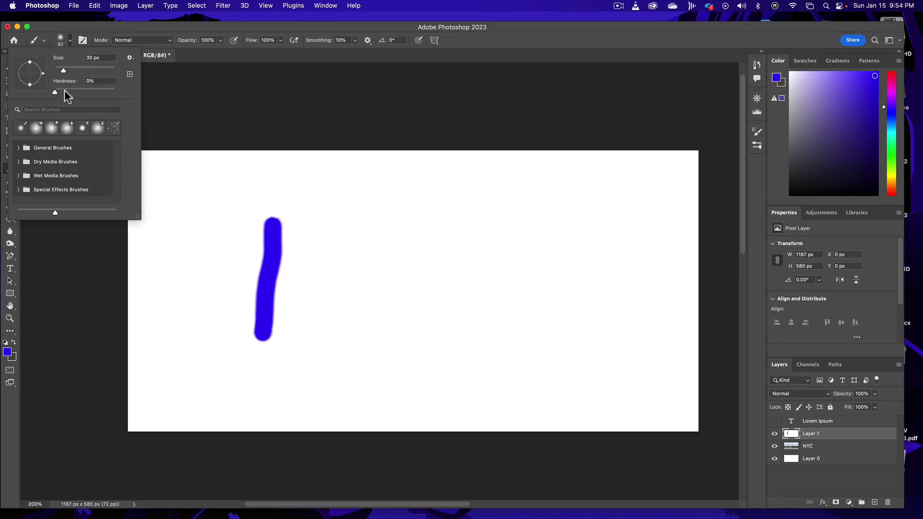
left_click_drag(55, 92, 114, 92)
left_click_drag(330, 218, 315, 337)
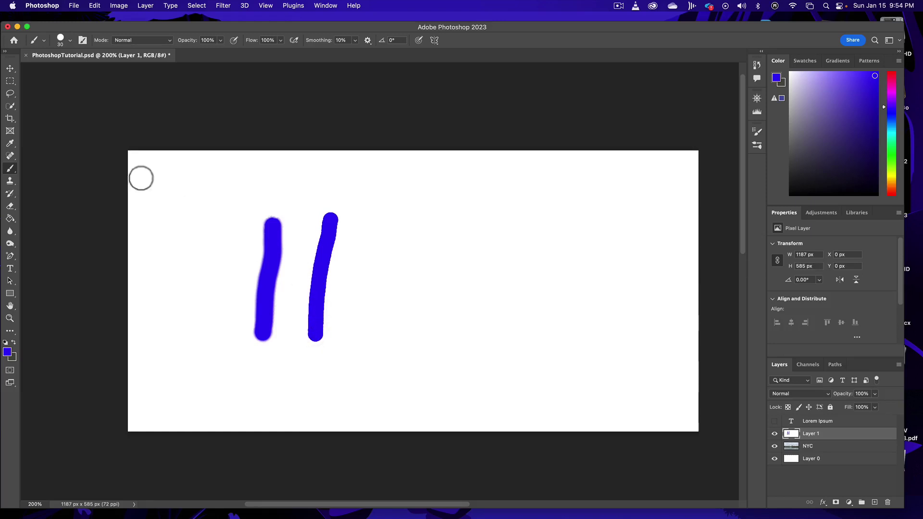
mouse_move(487, 231)
left_mouse_down()
mouse_move(455, 252)
mouse_move(457, 282)
mouse_move(583, 267)
mouse_move(563, 217)
mouse_move(469, 193)
mouse_move(412, 203)
left_mouse_up()
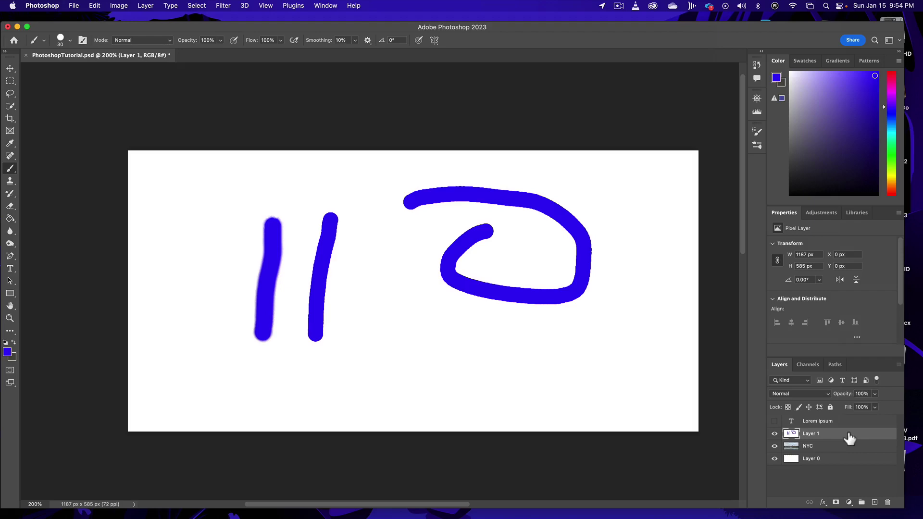
- Delete the painted white layer and add a new empty layer above NYC
left_click_drag(849, 437, 888, 503)
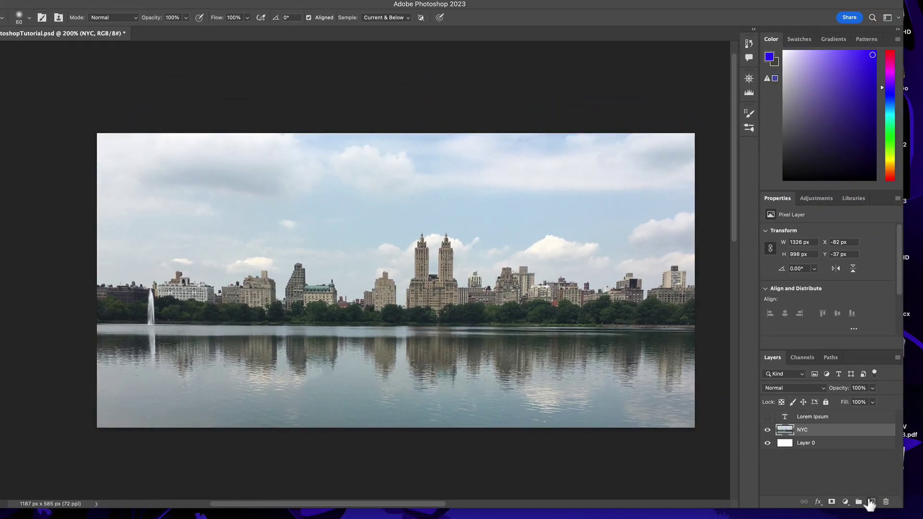
left_click(871, 503)
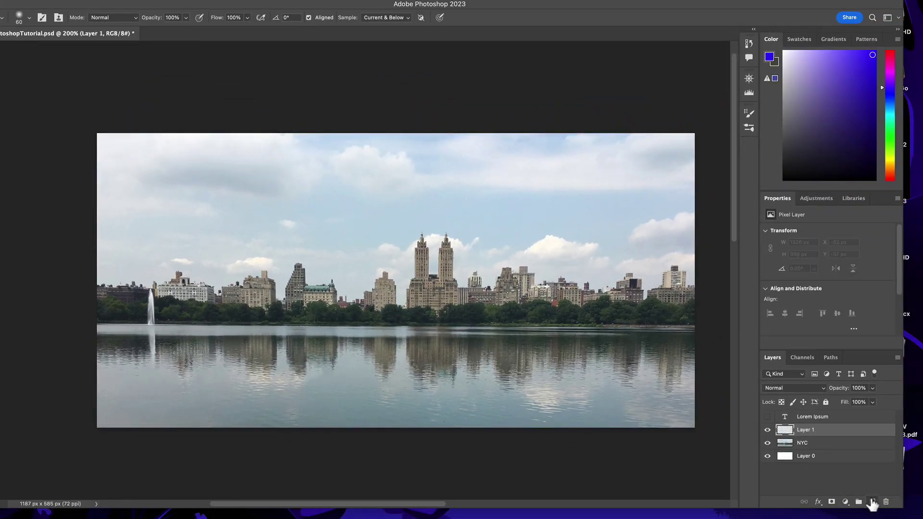
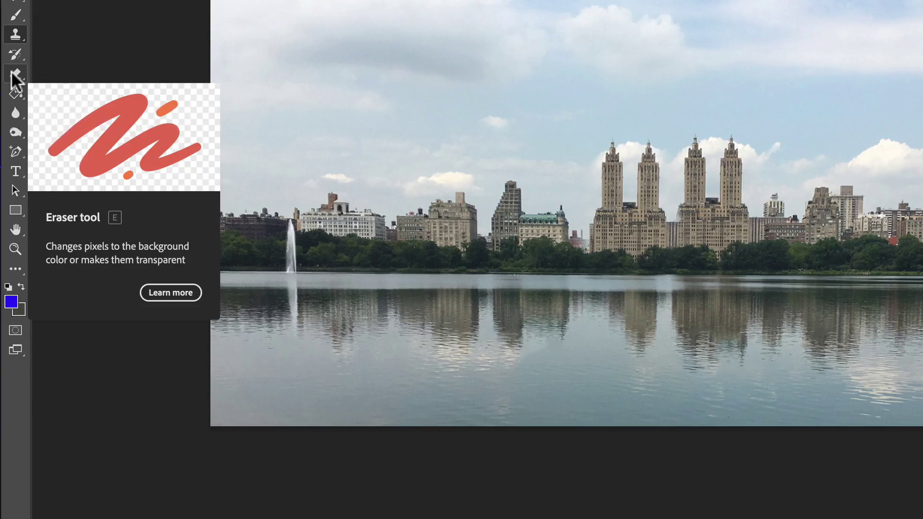
- Erase the leftover fringes around the cloned twin-tower building on Layer 1 with the soft 30 px Eraser
left_click(12, 75)
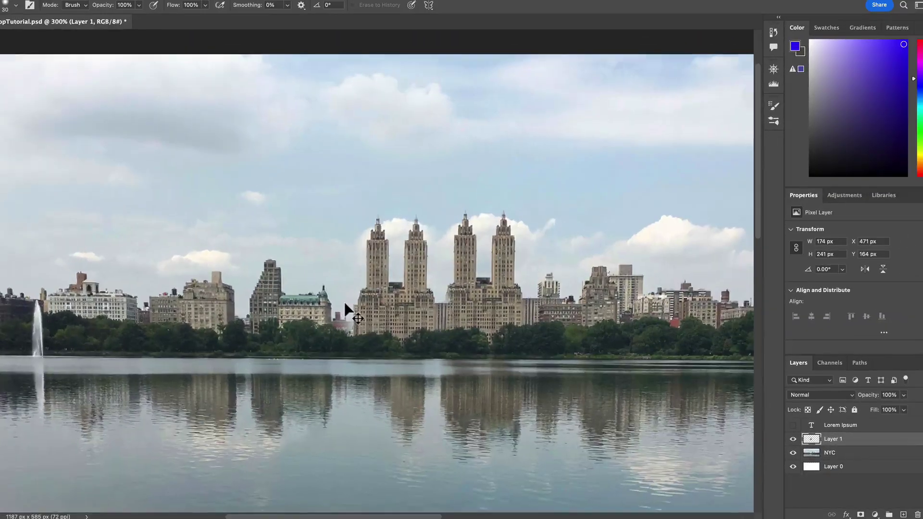
key("ctrl+plus")
key("ctrl+plus")
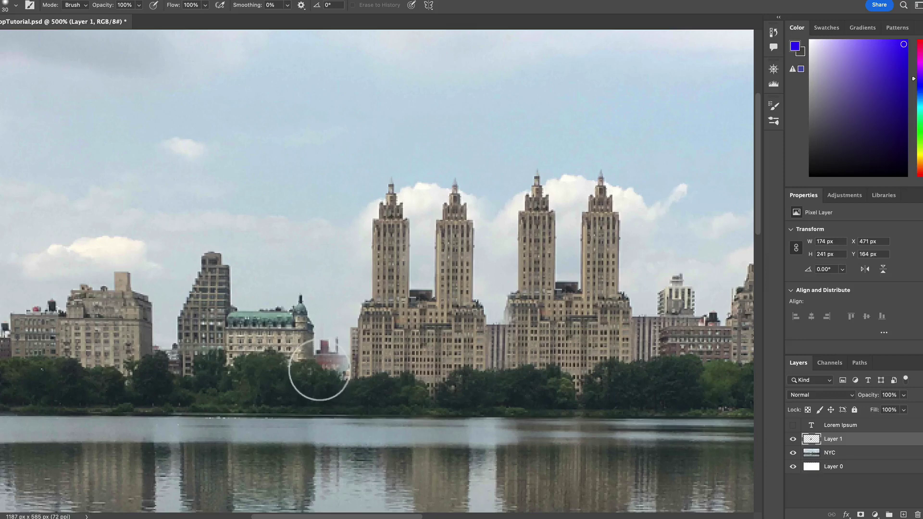
mouse_move(319, 370)
left_mouse_down()
mouse_move(321, 381)
mouse_move(325, 354)
left_mouse_up()
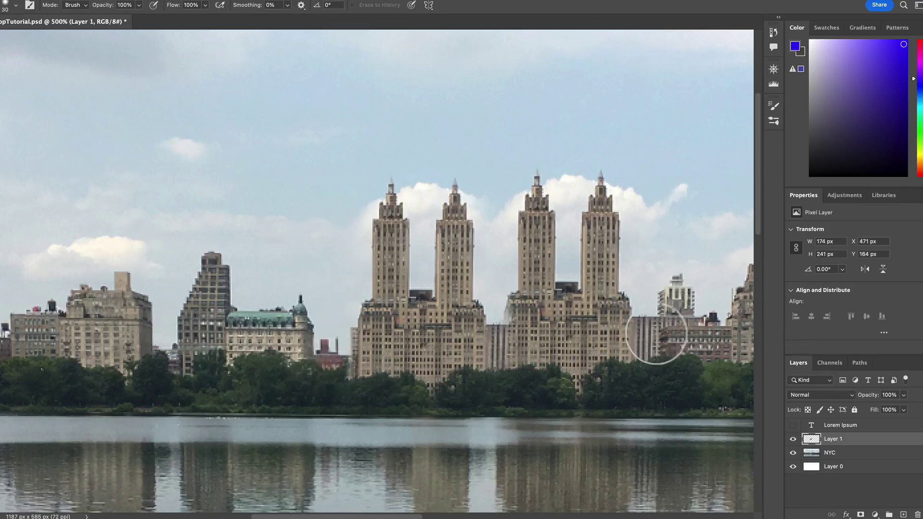
mouse_move(541, 367)
left_mouse_down()
mouse_move(522, 365)
mouse_move(523, 319)
mouse_move(505, 330)
mouse_move(514, 320)
mouse_move(517, 342)
left_mouse_up()
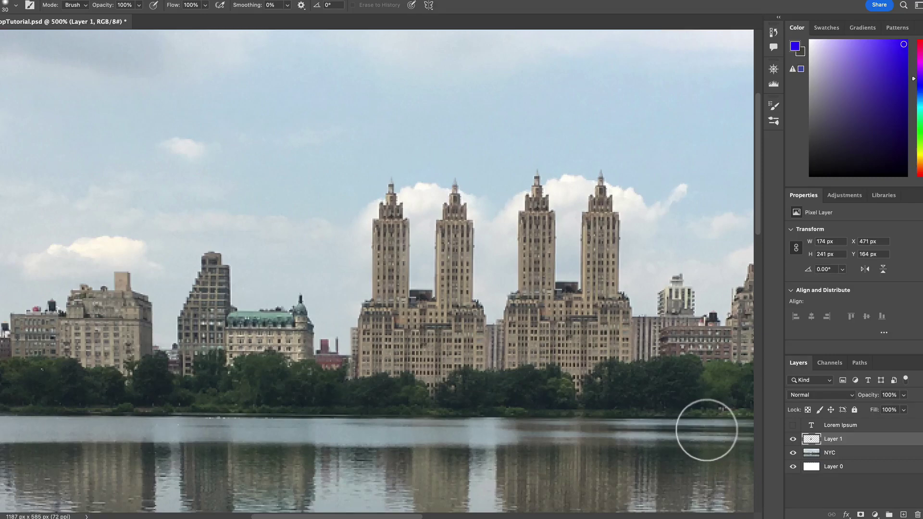
key("super+minus")
key("super+minus")
key("super+minus")
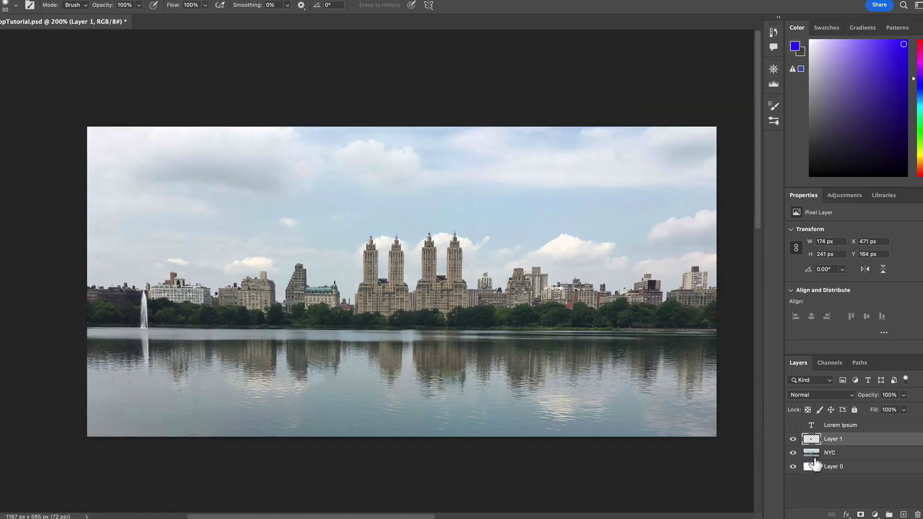
- Hide Layer 0, erase a patch of the NYC layer across the trees and water near the fountain, and undo the erasure
left_click(832, 453)
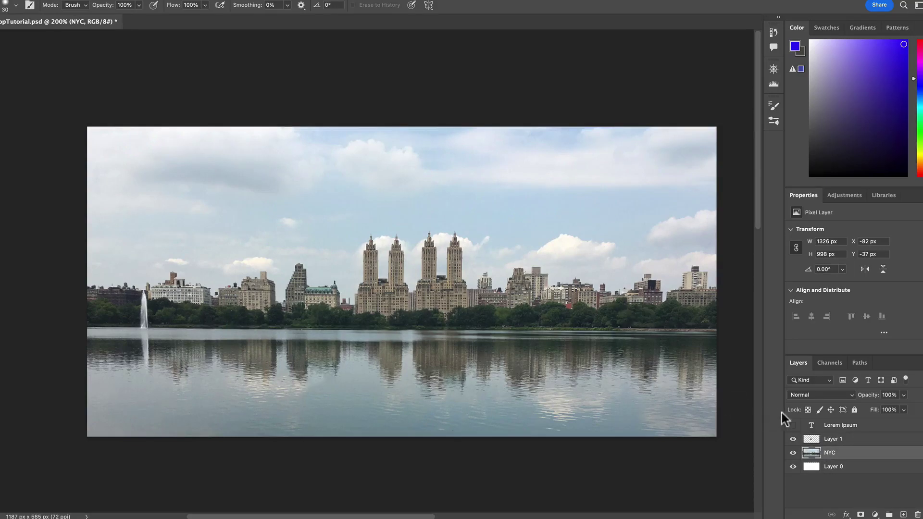
left_click(792, 467)
mouse_move(165, 316)
left_mouse_down()
mouse_move(242, 319)
mouse_move(172, 323)
mouse_move(236, 326)
mouse_move(176, 336)
mouse_move(223, 337)
mouse_move(226, 355)
left_mouse_up()
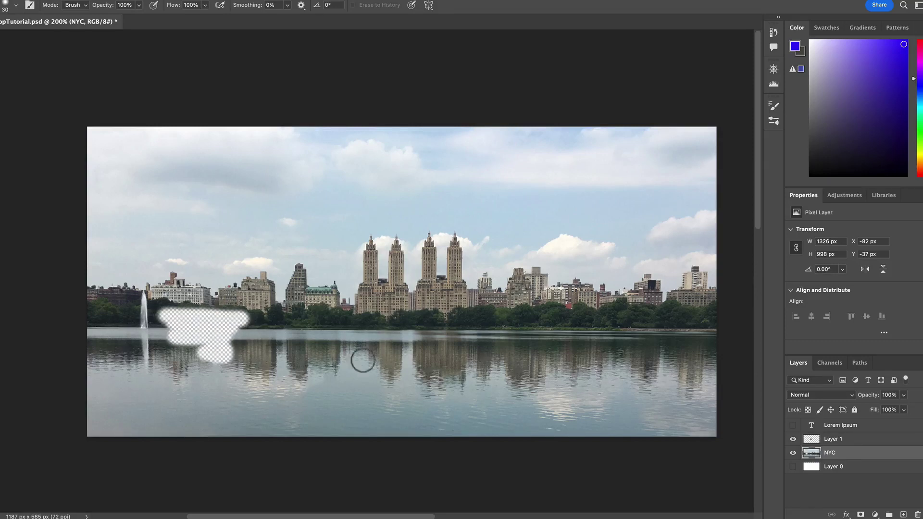
left_click(794, 467)
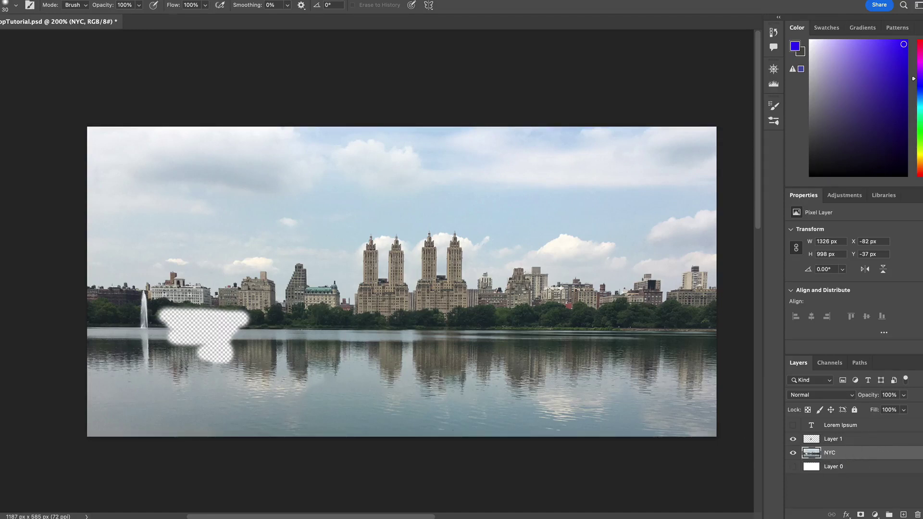
key("ctrl+z")
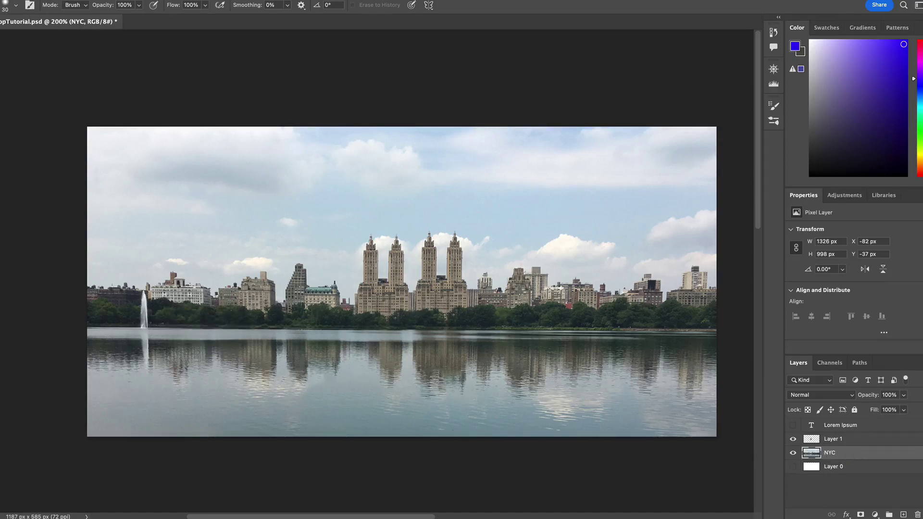
- Delete Layer 1 containing the cloned building
left_click(858, 441)
left_click_drag(858, 445, 917, 514)
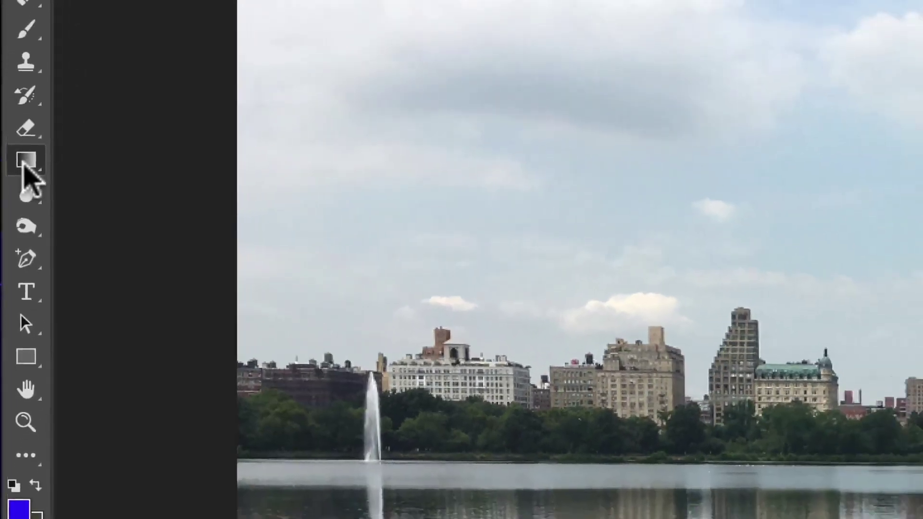
- Activate the Gradient tool and add a new empty layer above NYC
right_click(39, 124)
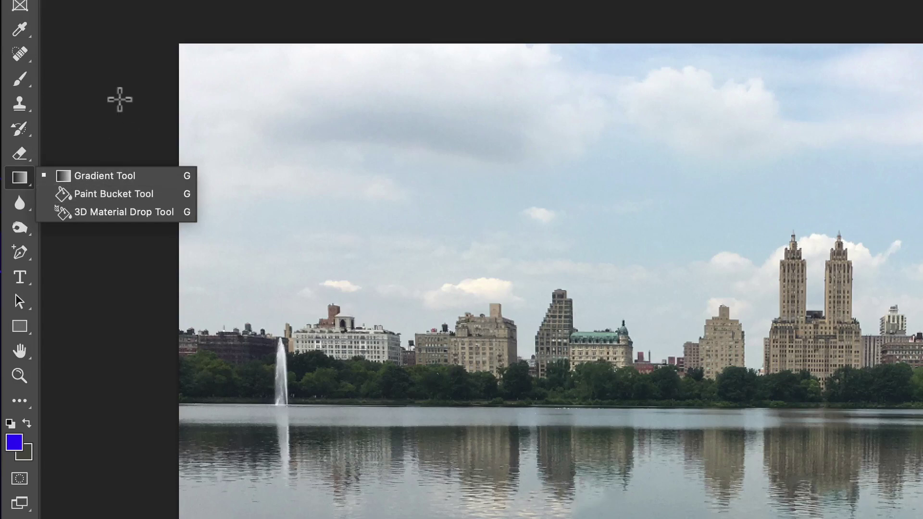
left_click(119, 100)
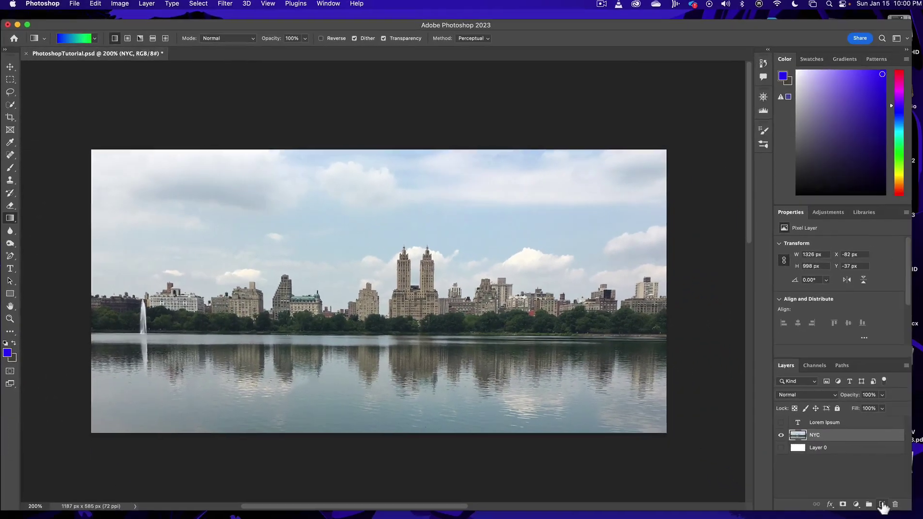
left_click(883, 505)
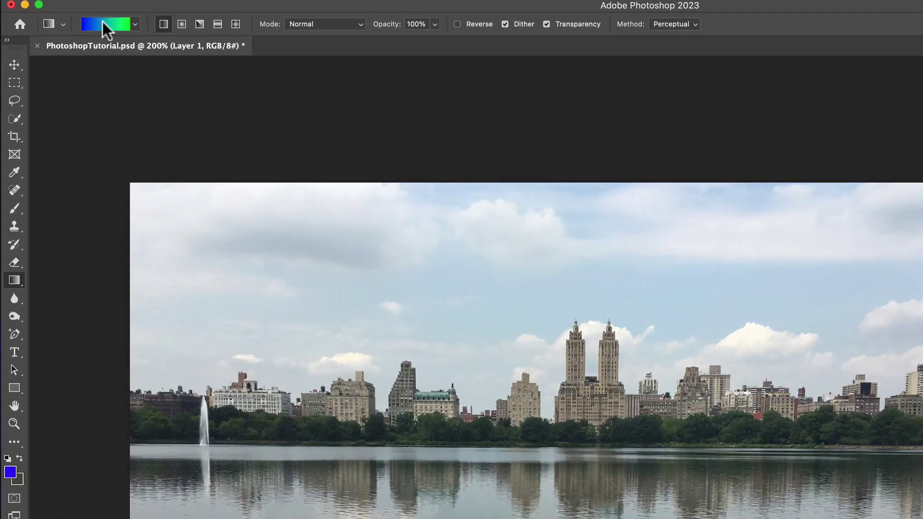
- Open the gradient for editing and set its starting colour stop to red ff0000
left_click(102, 22)
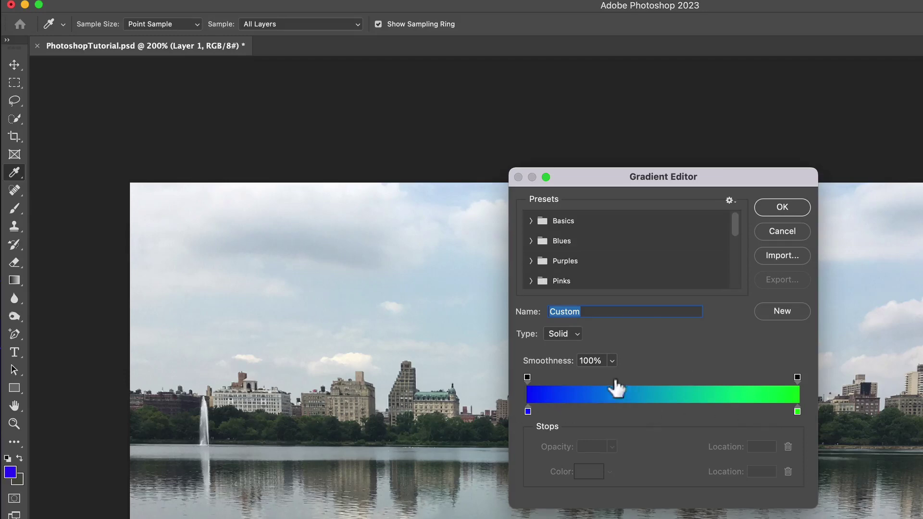
left_click(527, 411)
left_click(590, 472)
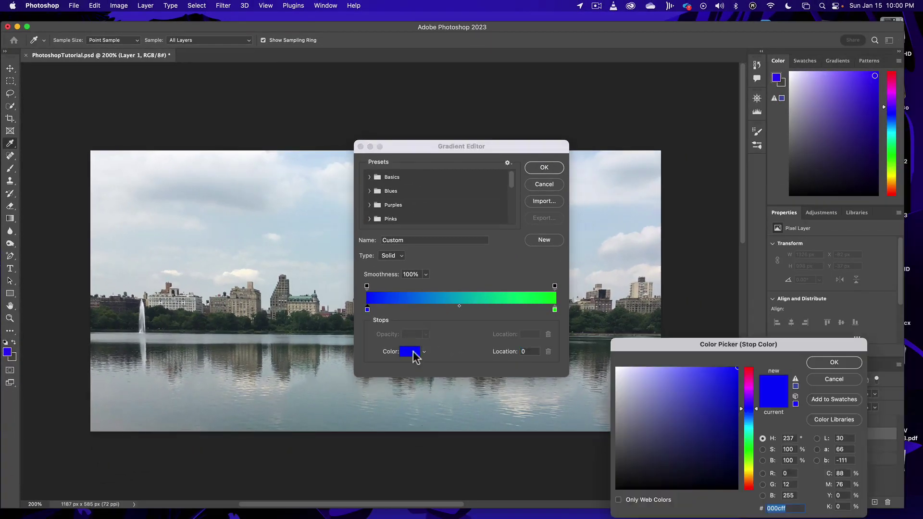
left_click(750, 372)
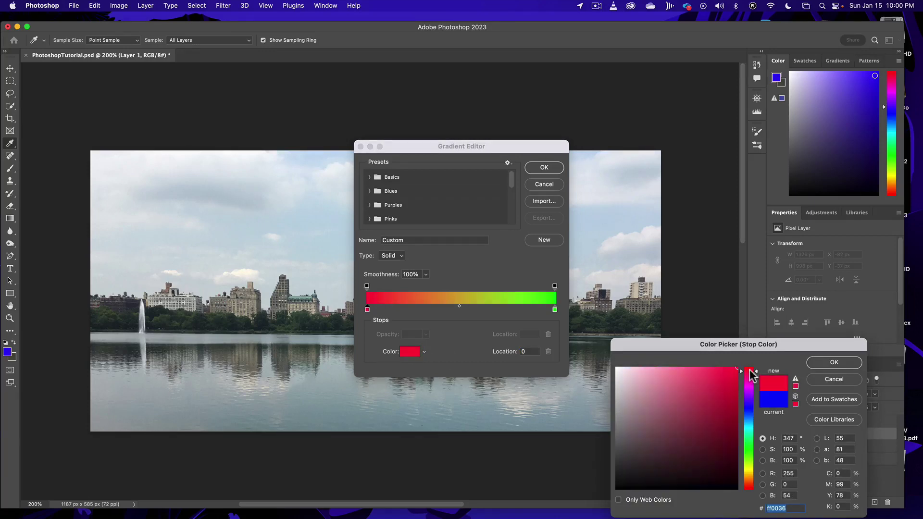
left_click_drag(752, 375, 751, 366)
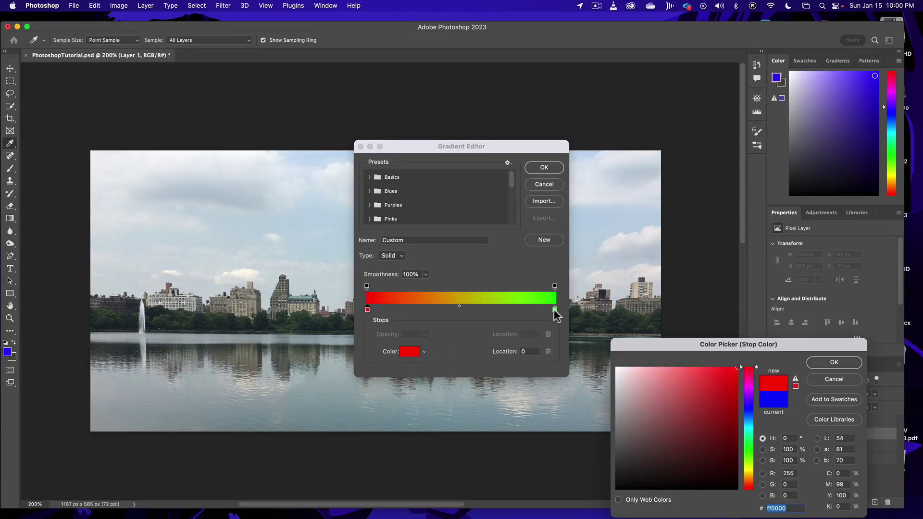
left_click(834, 365)
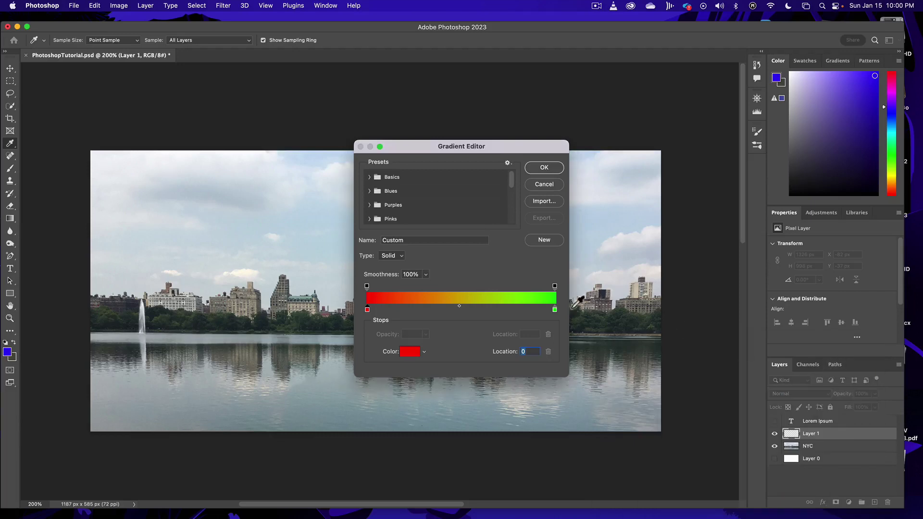
- Set the gradient's end colour stop to yellow fff600
left_click(555, 310)
left_click(409, 353)
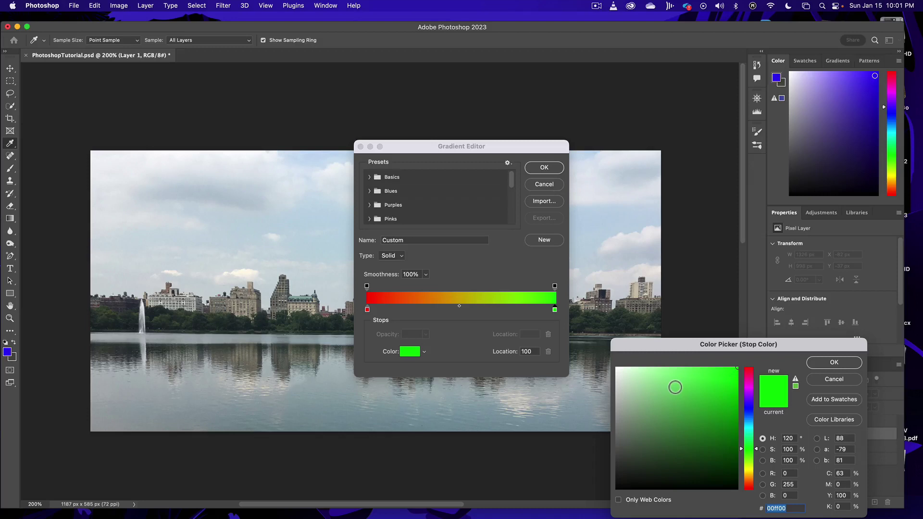
left_click(748, 471)
left_click_drag(748, 474, 748, 472)
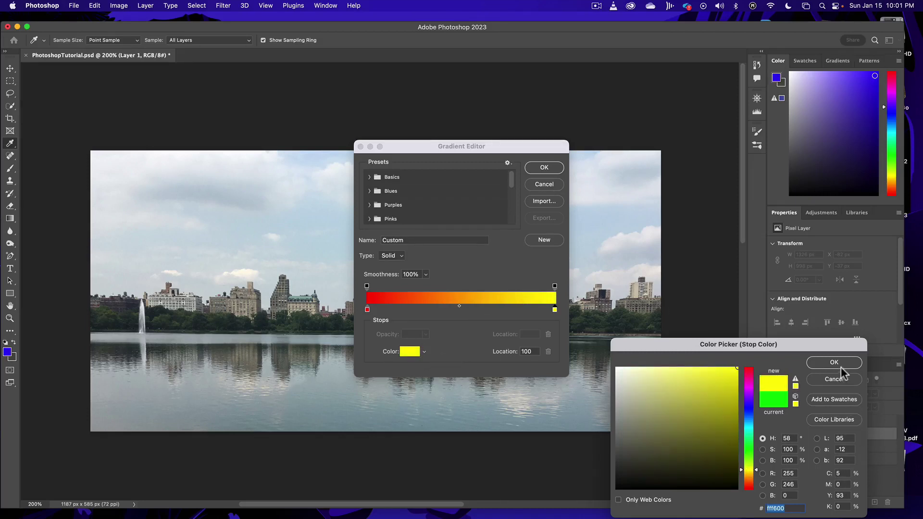
left_click(833, 363)
- Try shifting the gradient's colour midpoint towards red, settle it at location 49 and accept the gradient
left_click(459, 306)
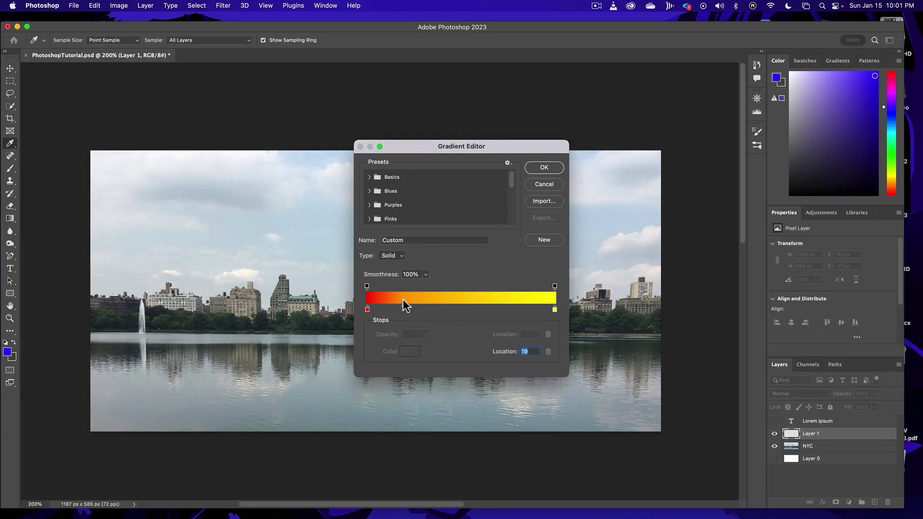
left_click_drag(403, 305, 459, 307)
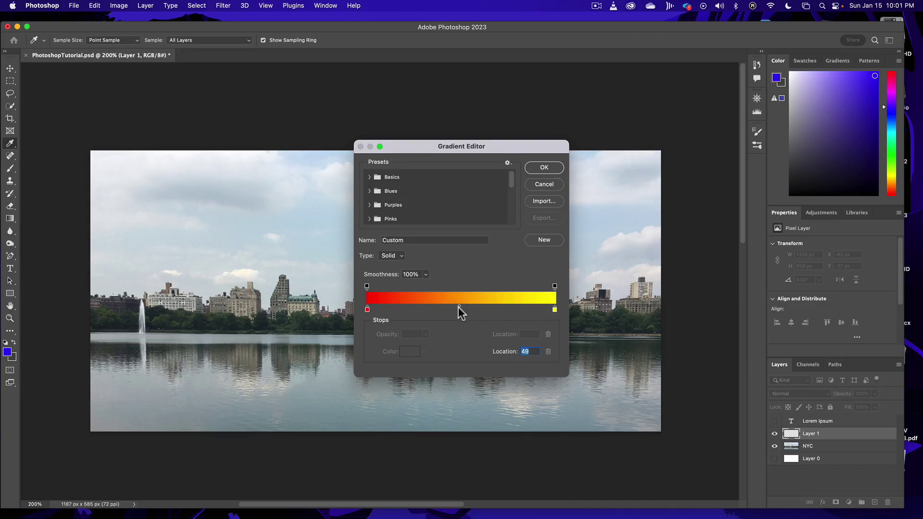
left_click(544, 168)
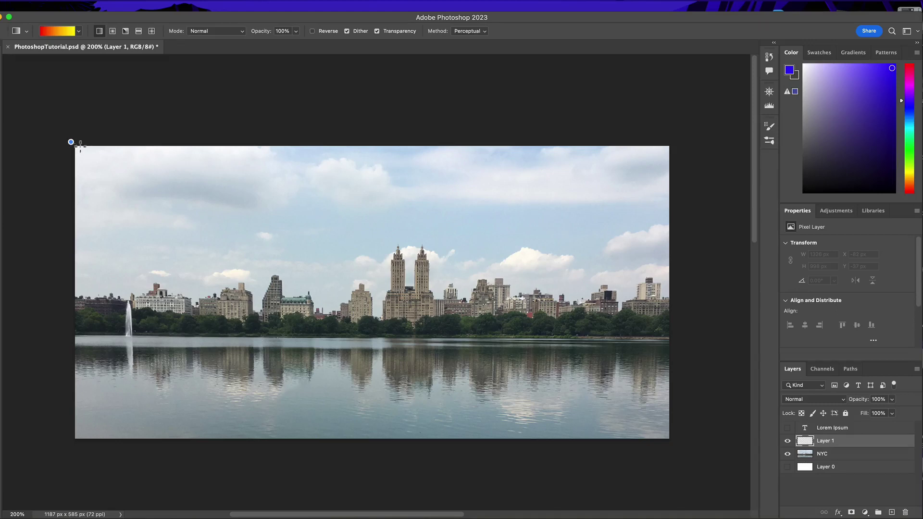
- Apply the linear red-to-yellow gradient to Layer 1 at several lengths, ending with a diagonal across the whole canvas
left_click_drag(80, 144, 276, 244)
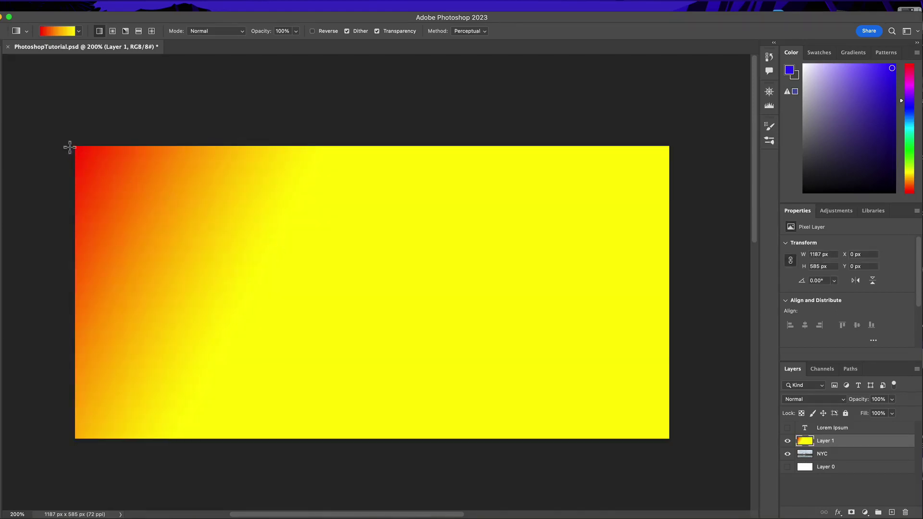
left_click_drag(222, 205, 602, 368)
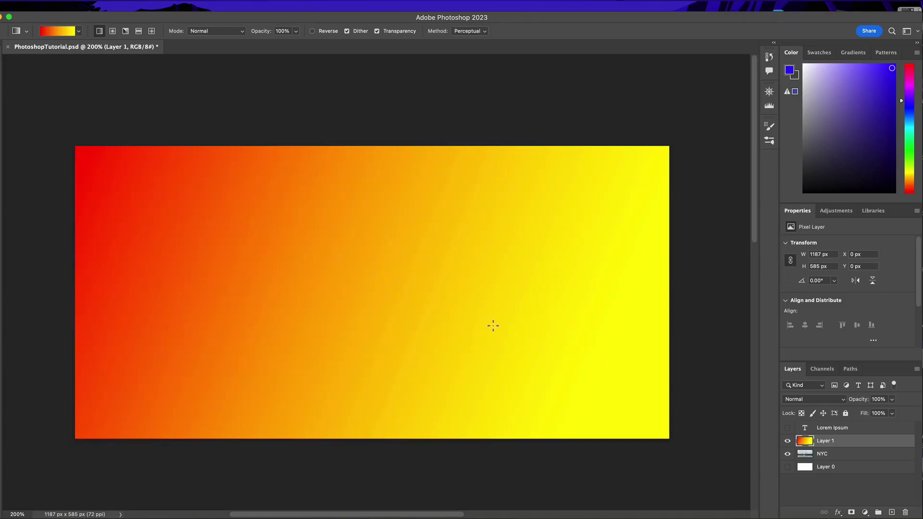
left_click_drag(96, 154, 671, 442)
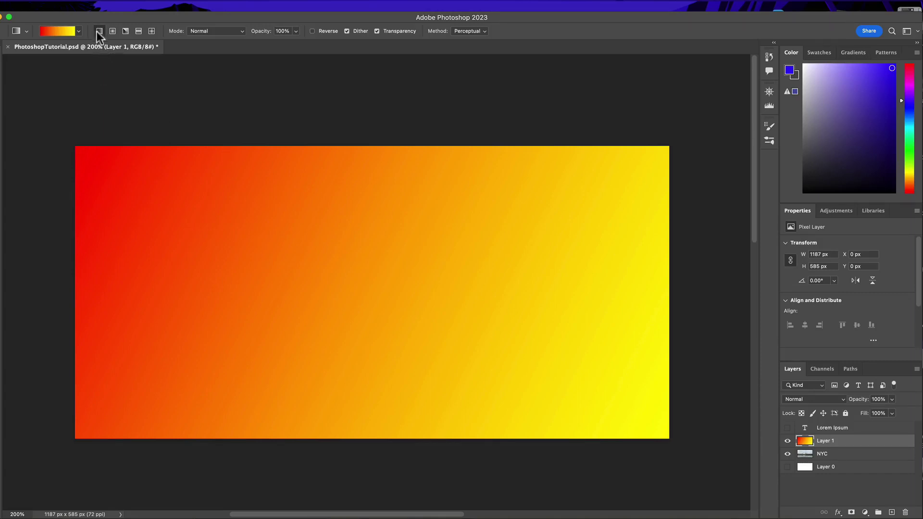
- Switch to a radial gradient and apply it outward from the canvas centre, first at nearly half the canvas width and again with a shorter radius
left_click(112, 31)
left_click_drag(381, 291, 197, 284)
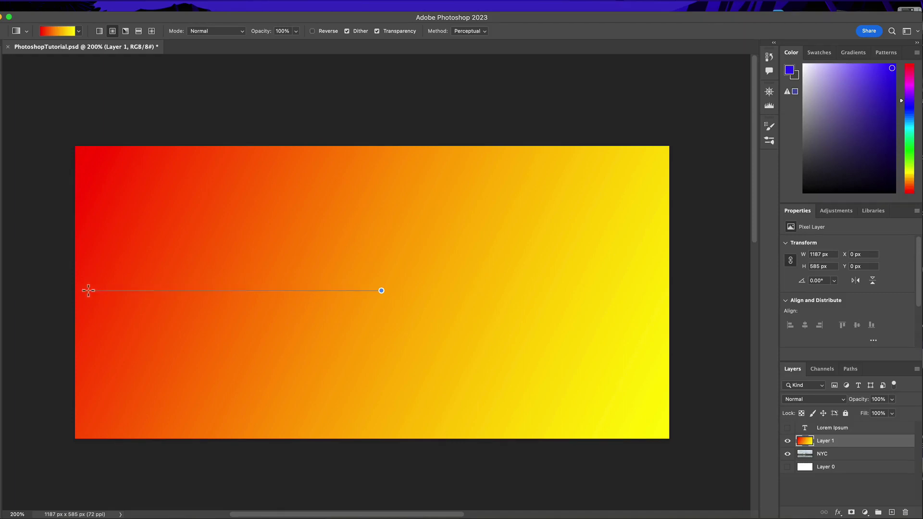
left_click_drag(80, 290, 80, 292)
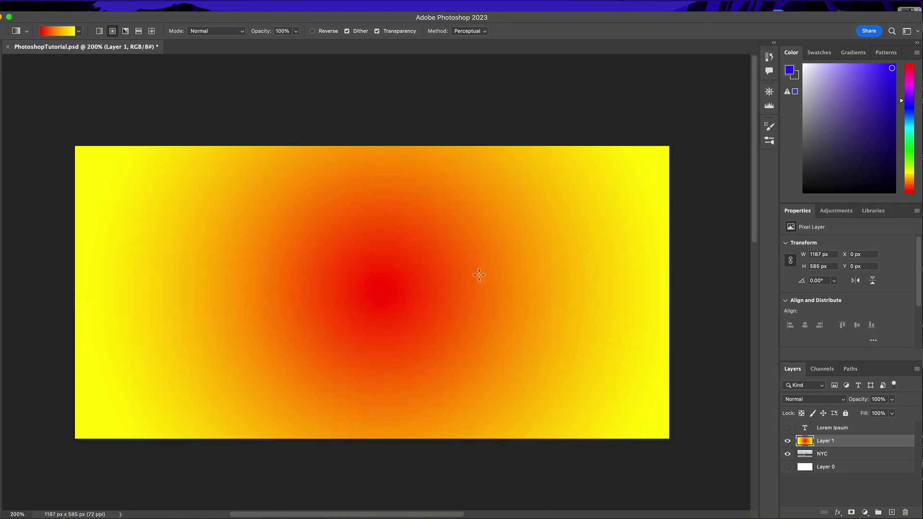
left_click_drag(355, 274, 181, 264)
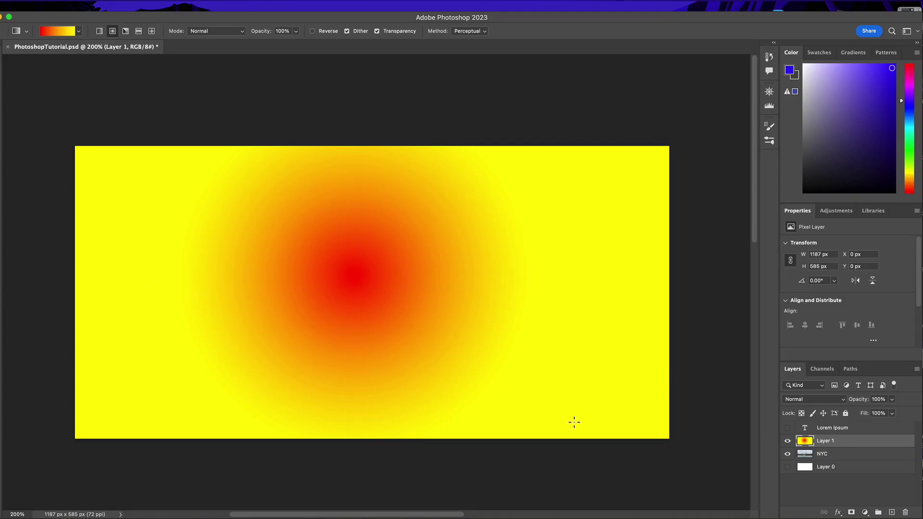
- Delete the gradient layer, add a new empty layer above NYC and activate the Paint Bucket tool
left_click_drag(851, 442, 904, 507)
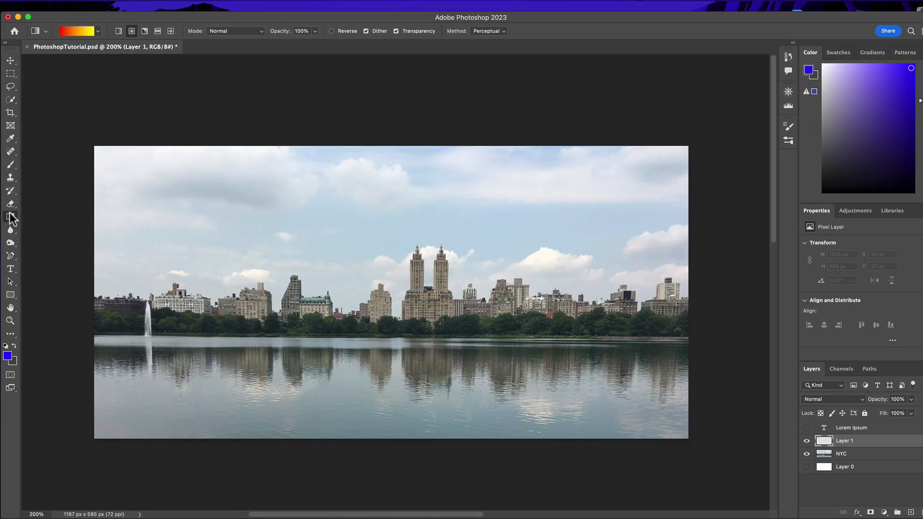
right_click(10, 217)
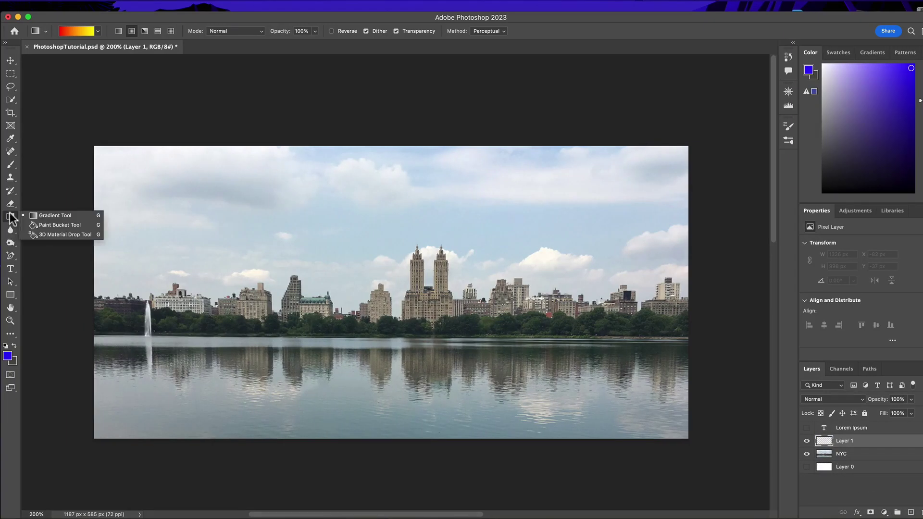
left_click(50, 223)
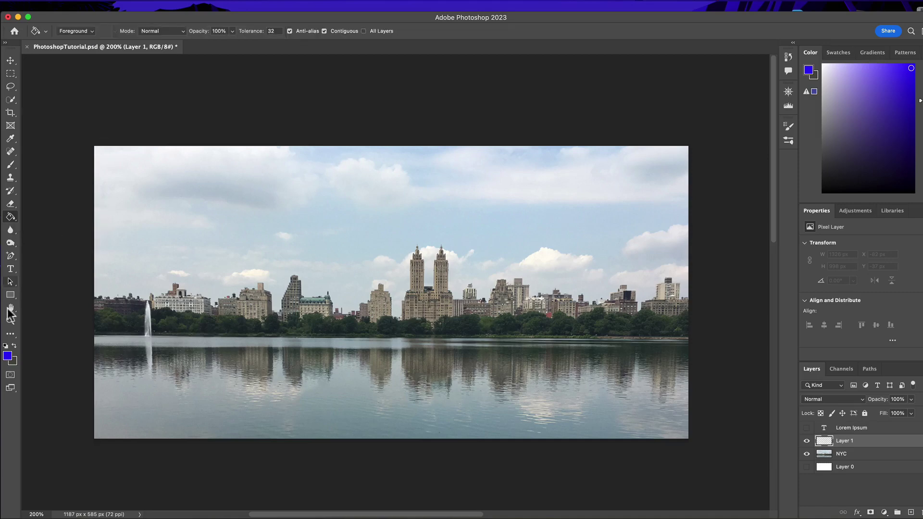
- Set the foreground colour to a saturated red and fill the empty Layer 1 with it
left_click(5, 358)
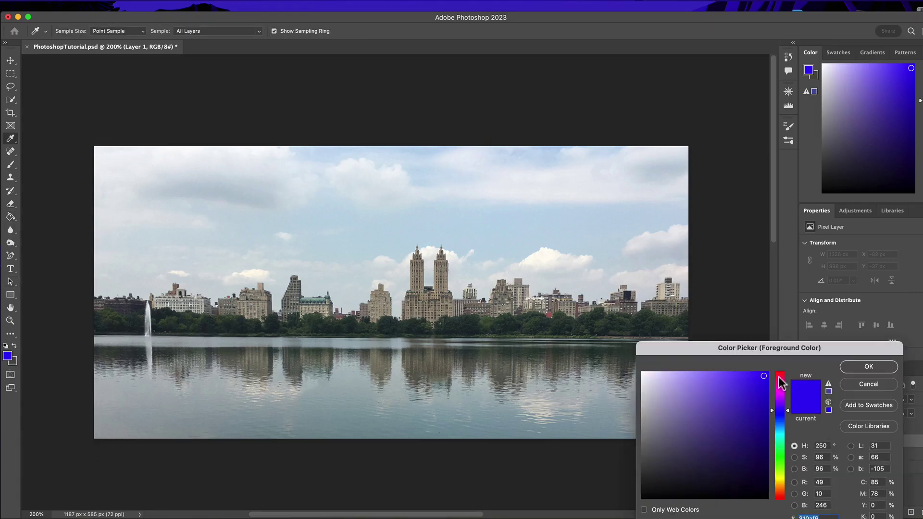
left_click_drag(779, 377, 783, 358)
left_click(865, 367)
key("g")
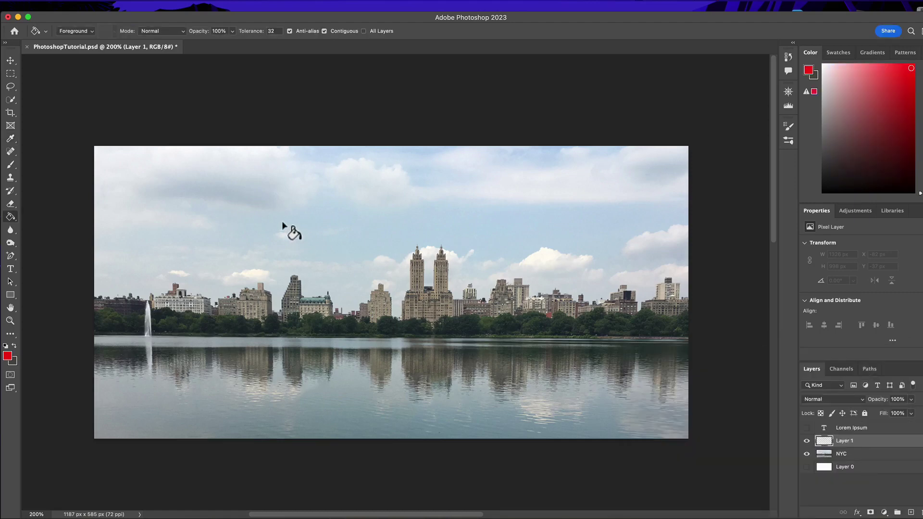
left_click(282, 224)
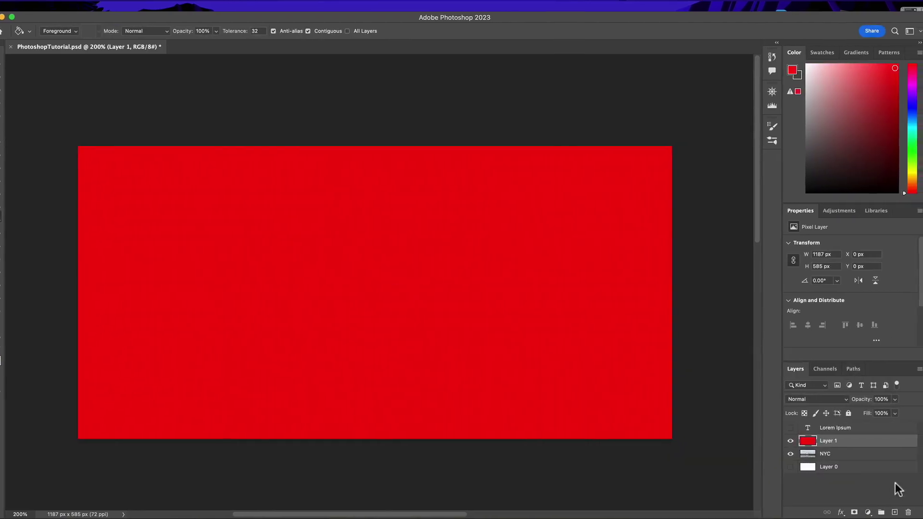
- Delete the red-filled Layer 1, undo the deletion once and delete the layer again
left_click(907, 513)
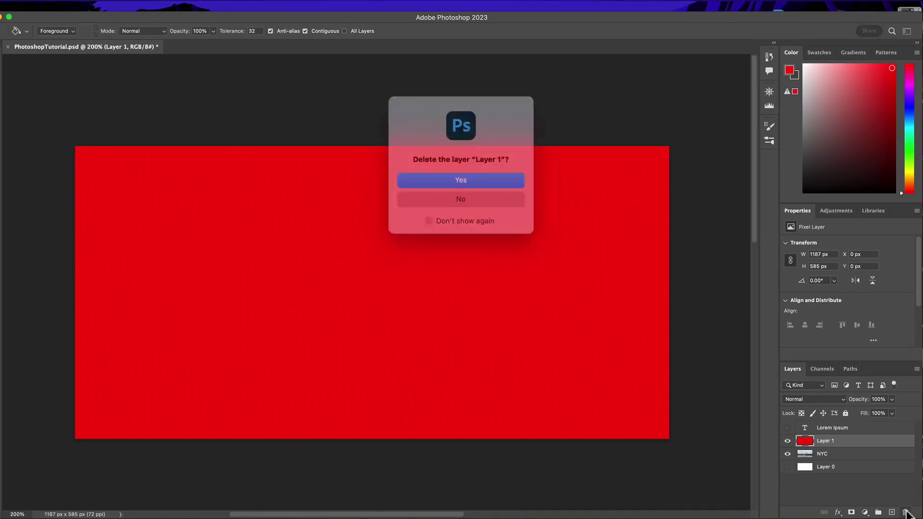
left_click(475, 178)
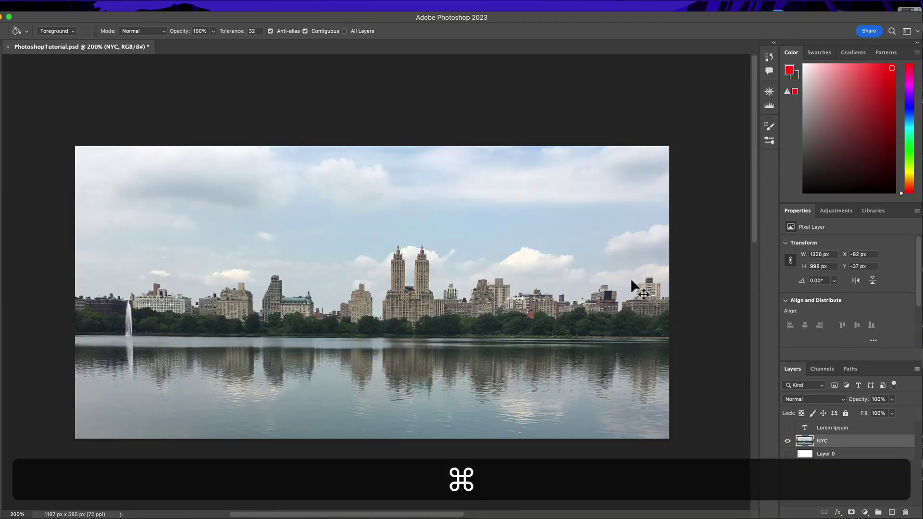
key("super+z")
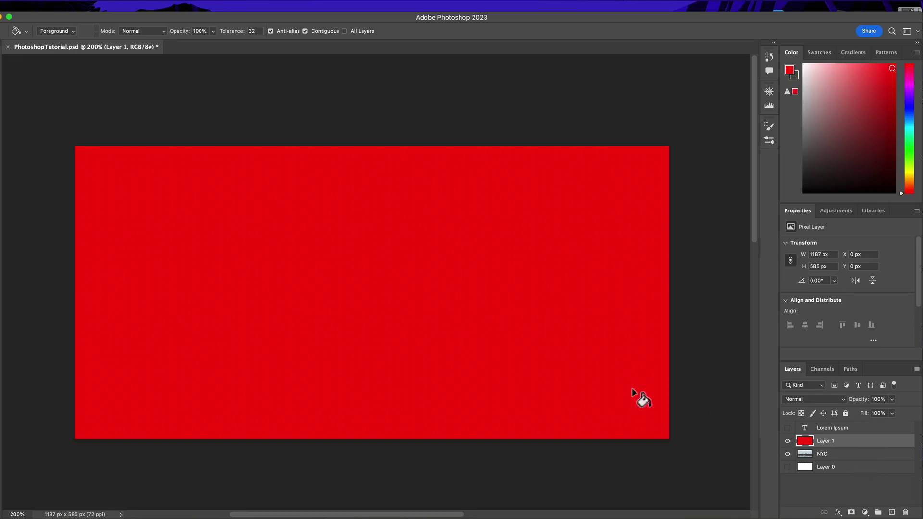
key("BackSpace")
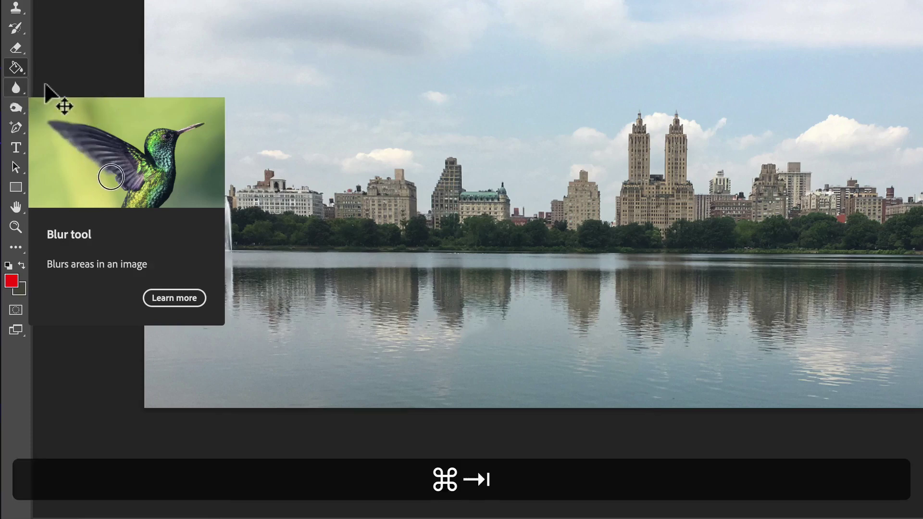
- Switch to Finder and open Windsor Castle.jpeg from the 00_Photo folder in Photoshop
key("super+Tab")
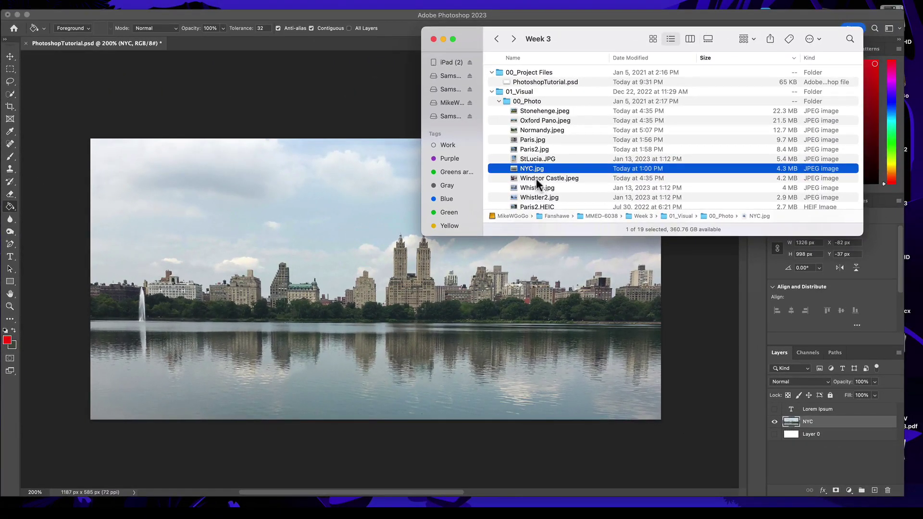
left_click(537, 181)
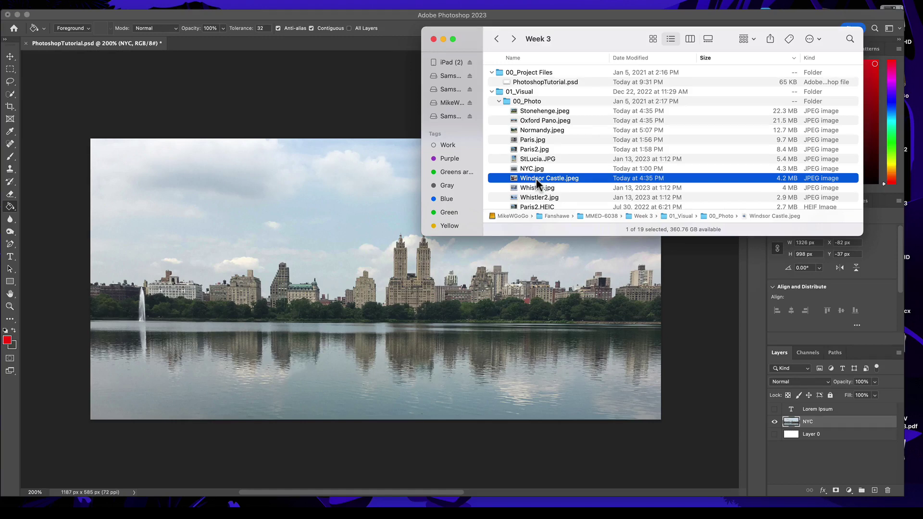
left_click_drag(537, 180, 189, 497)
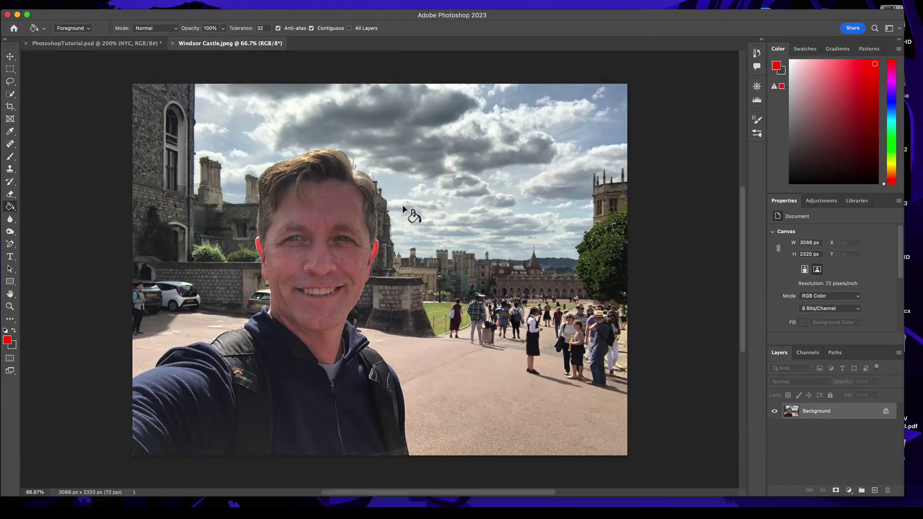
- Soften the group of people standing near the tree with the Blur tool, using a larger brush
left_click(10, 220)
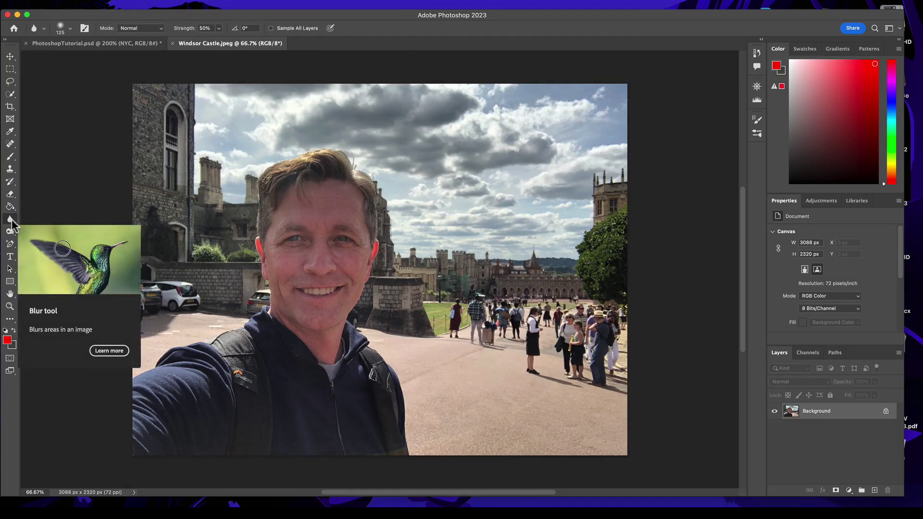
key("super")
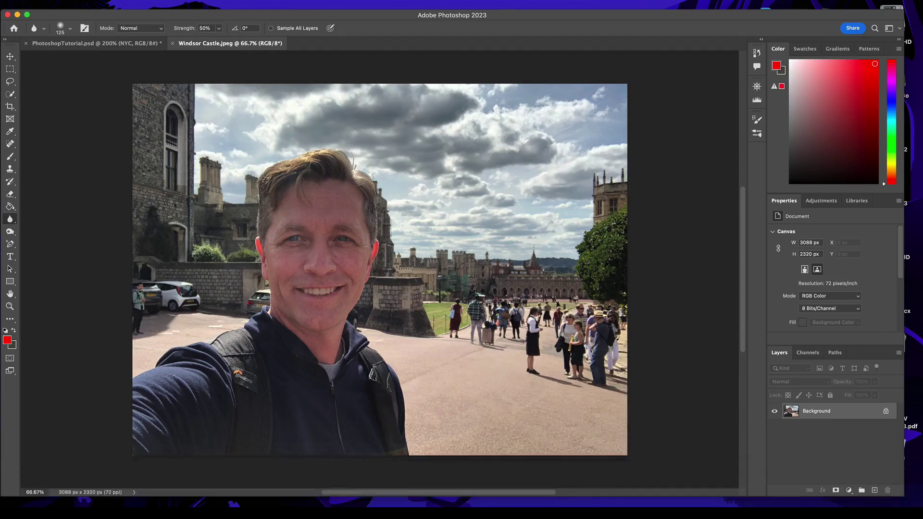
scroll(443, 282, "right", 5)
scroll(420, 284, "left", 2)
scroll(423, 287, "left", 1)
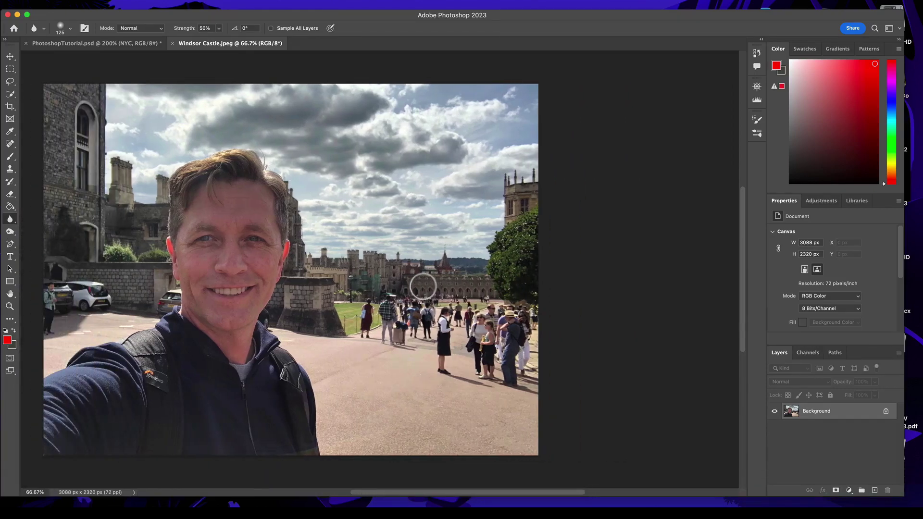
key("super+equal")
key("super+equal")
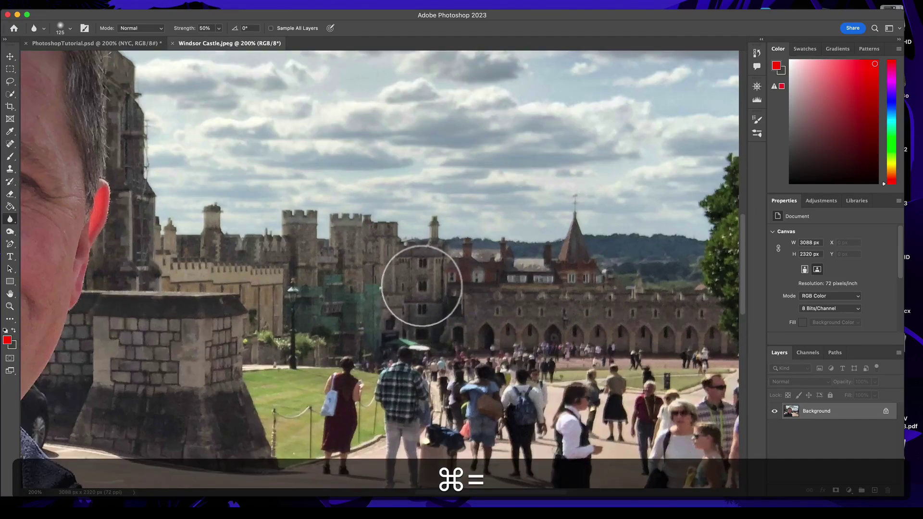
key("super+minus")
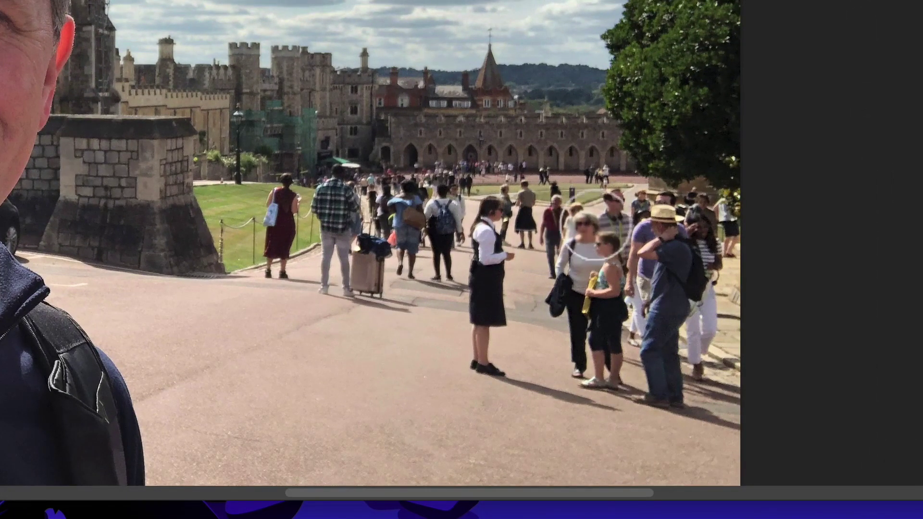
key("bracketright")
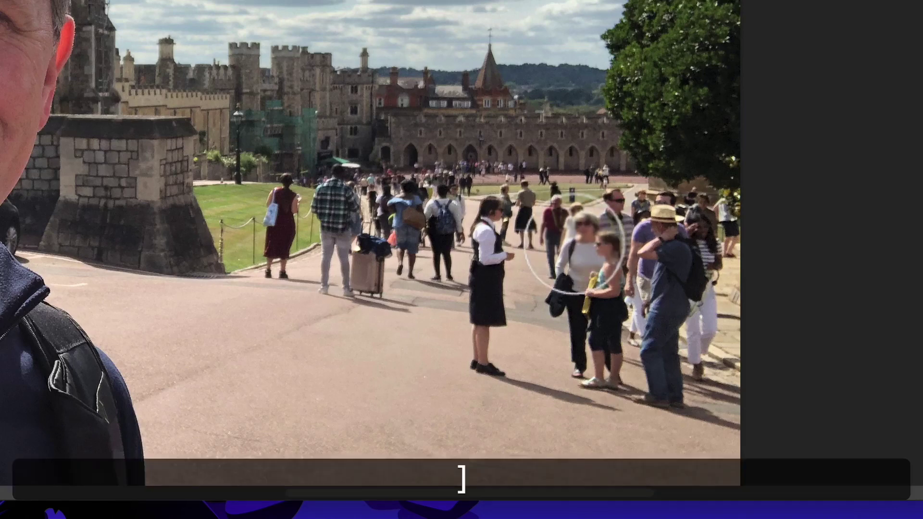
key("bracketright")
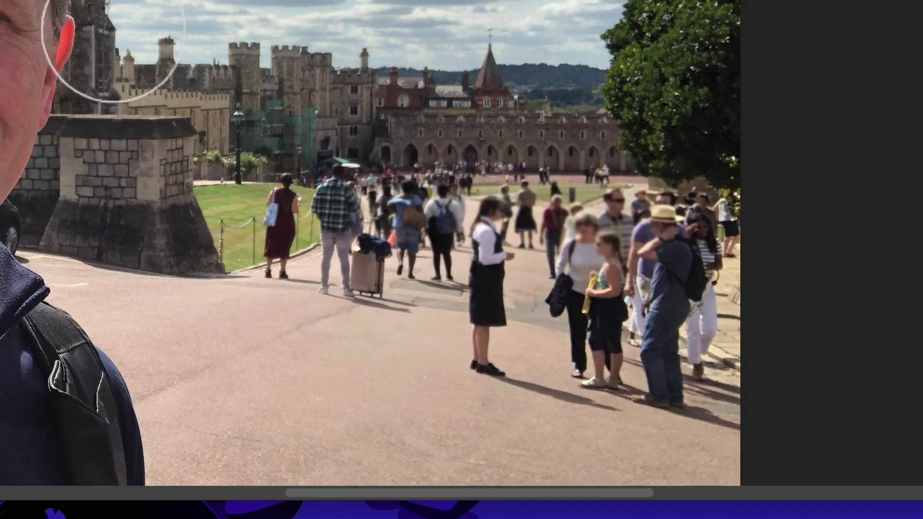
- Shrink the Blur brush and soften the skin beside the man's eye near the castle-side ear
key("bracketleft")
key("bracketleft")
key("bracketleft")
key("bracketleft")
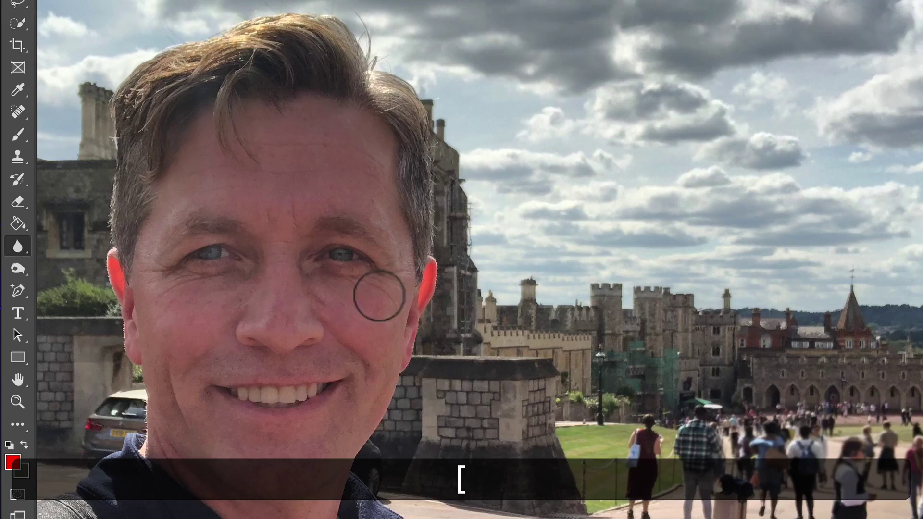
mouse_move(380, 296)
left_mouse_down()
mouse_move(397, 297)
mouse_move(358, 291)
mouse_move(388, 293)
mouse_move(364, 284)
mouse_move(379, 309)
mouse_move(400, 297)
left_mouse_up()
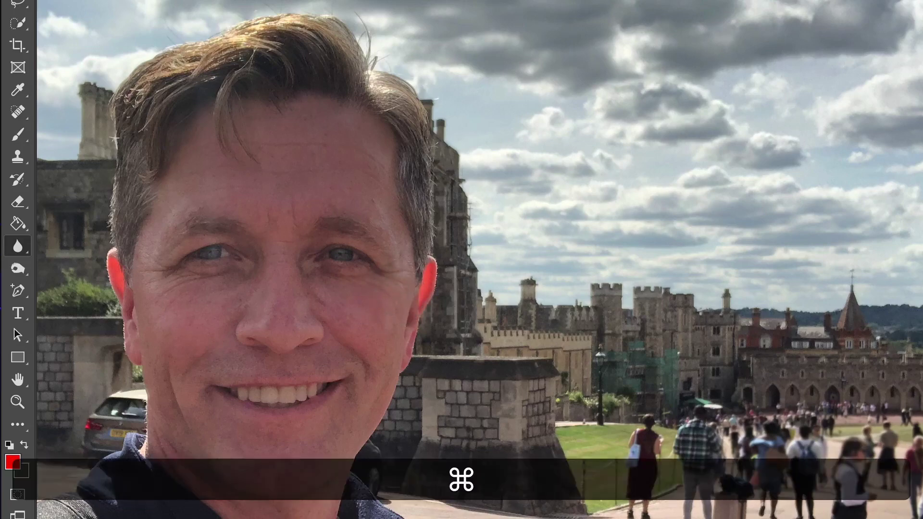
- Close Windsor Castle.jpeg without saving the changes
key("super+minus")
key("super+minus")
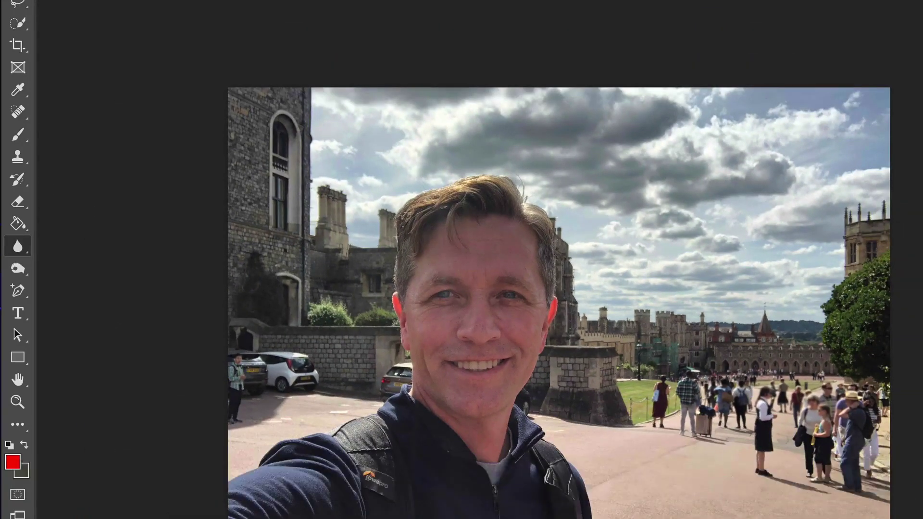
key("super+w")
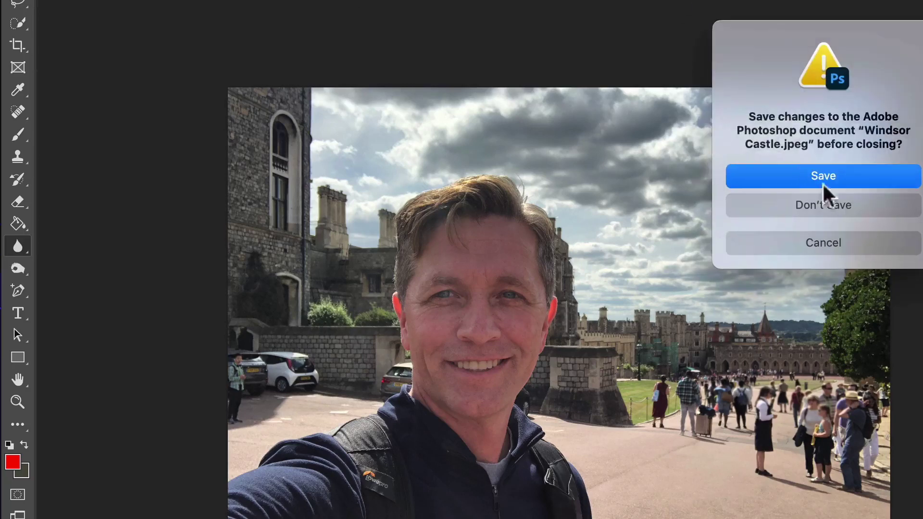
left_click(826, 196)
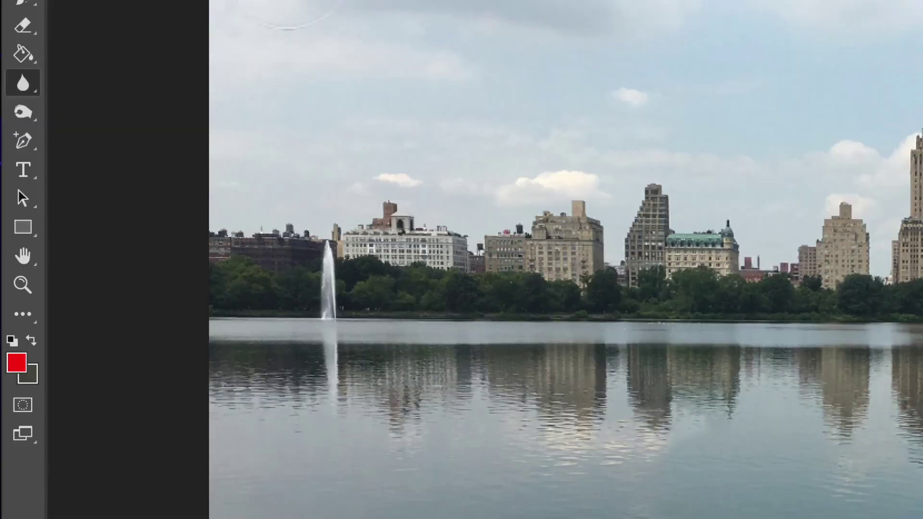
- Duplicate the NYC layer, undo the first copy and create the duplicate again
key("super+Tab")
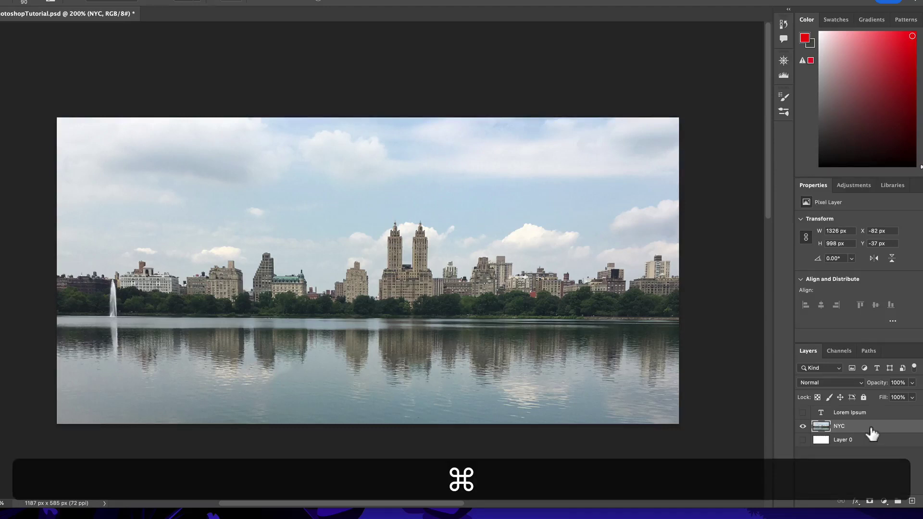
key("super+j")
key("super+z")
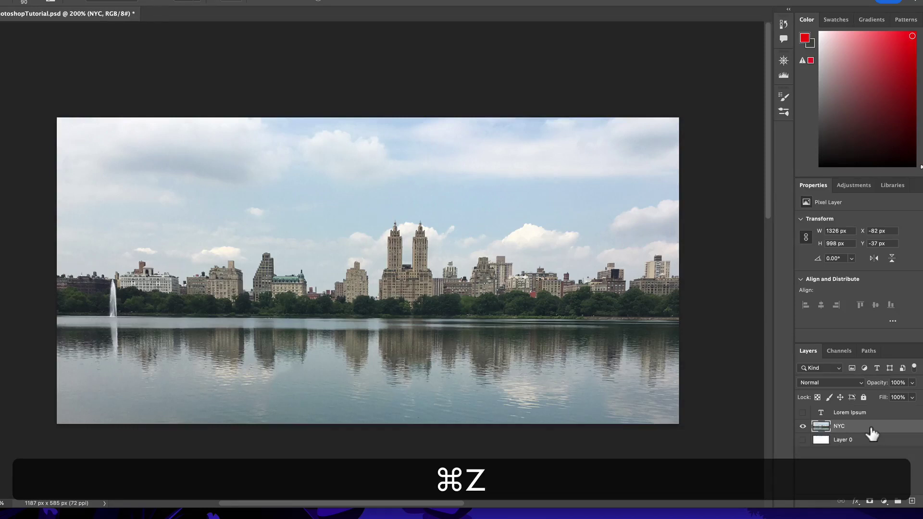
mouse_move(881, 431)
left_mouse_down()
mouse_move(865, 461)
mouse_move(889, 500)
mouse_move(912, 500)
left_mouse_up()
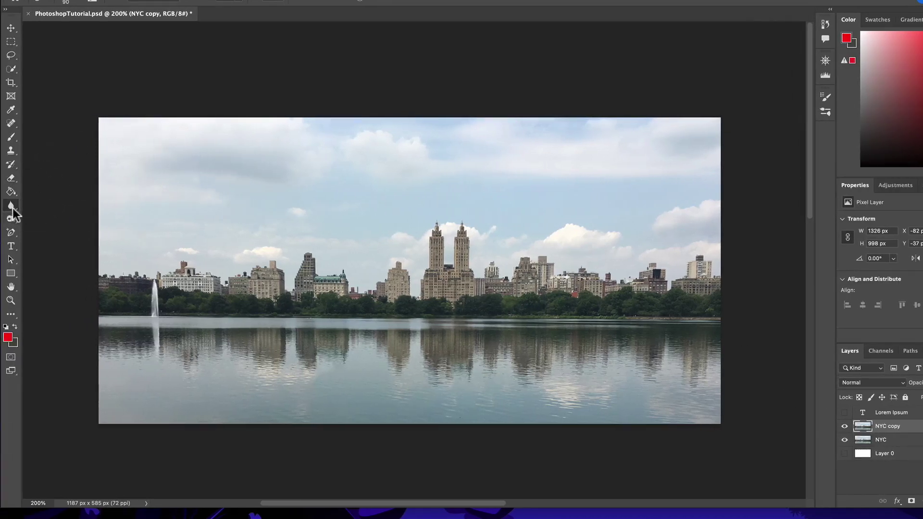
- Darken the large grey cloud on the NYC copy layer with the Burn tool at a brush size of 150
left_click(11, 219)
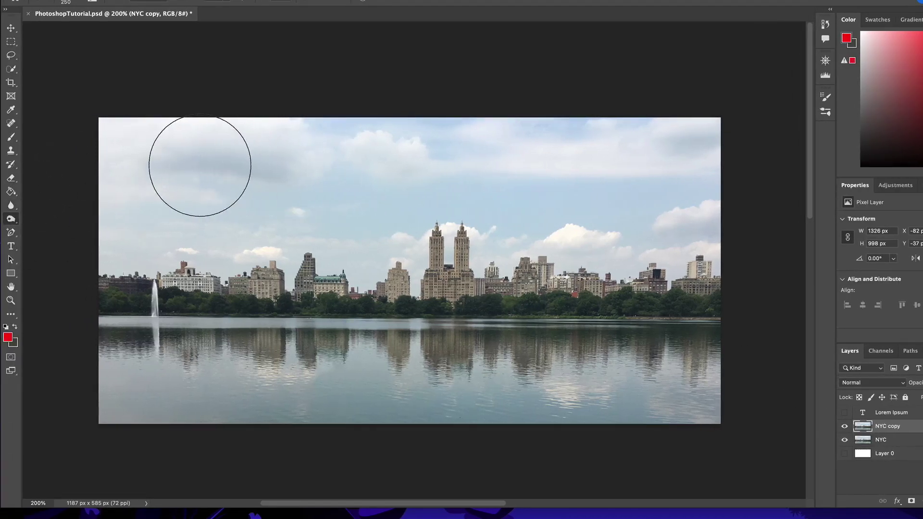
key("bracketleft")
key("bracketleft")
key("bracketleft")
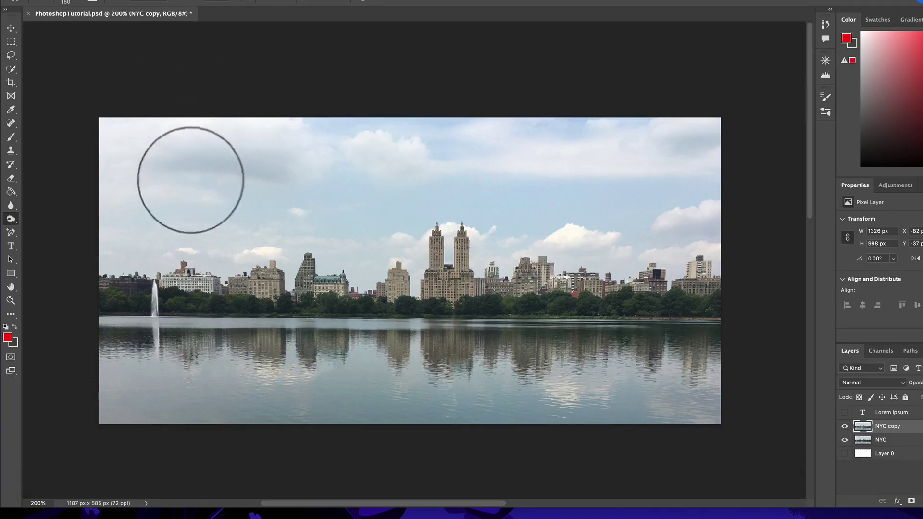
mouse_move(189, 175)
left_mouse_down()
mouse_move(149, 159)
mouse_move(319, 165)
mouse_move(132, 165)
mouse_move(313, 158)
mouse_move(192, 154)
mouse_move(149, 167)
mouse_move(200, 198)
mouse_move(242, 155)
mouse_move(148, 161)
mouse_move(165, 181)
mouse_move(289, 176)
mouse_move(264, 169)
mouse_move(132, 179)
mouse_move(160, 161)
mouse_move(381, 173)
mouse_move(383, 159)
mouse_move(457, 179)
mouse_move(477, 207)
left_mouse_up()
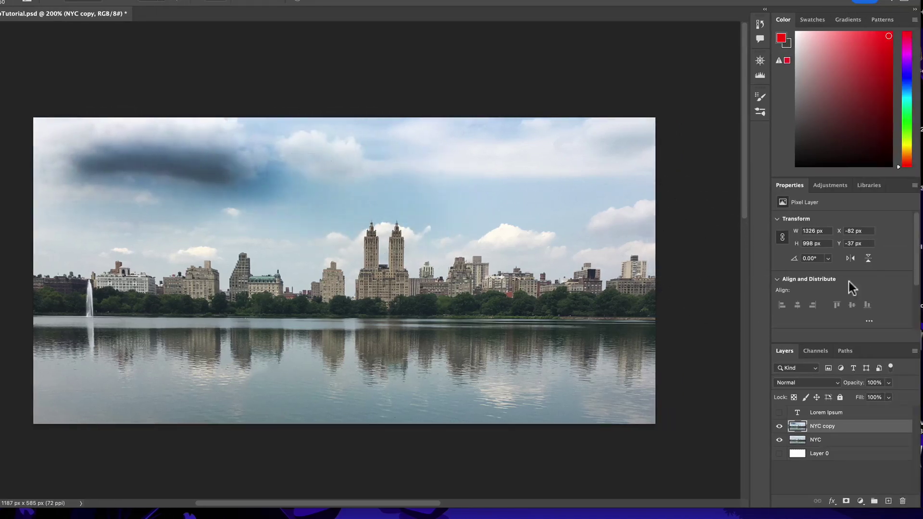
- Lower the NYC copy layer's opacity to 37%, and delete that layer
left_click(888, 384)
left_click_drag(875, 395, 862, 398)
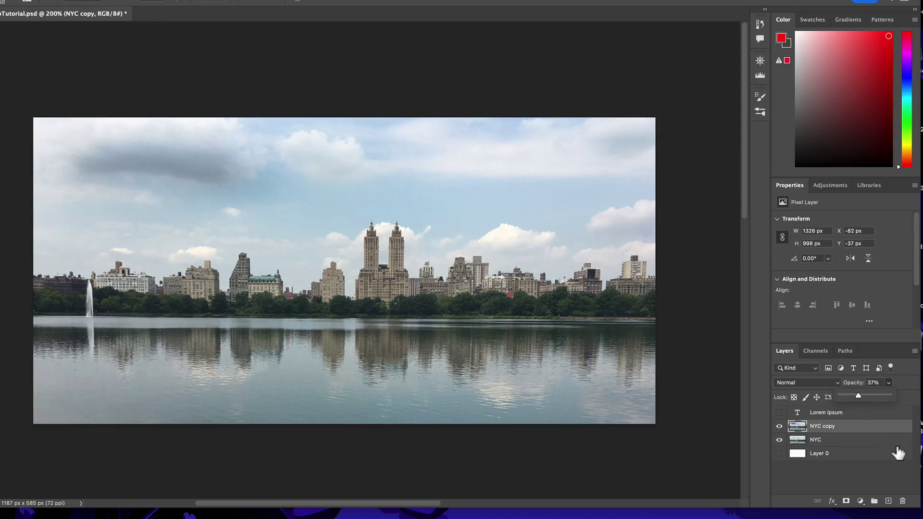
left_click_drag(859, 427, 902, 500)
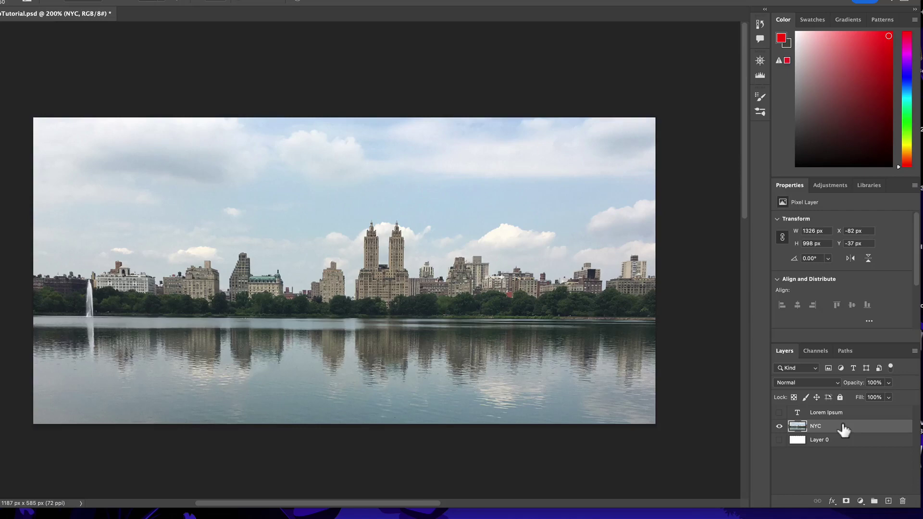
- Lighten the row of trees below the skyline on the NYC layer with the Dodge tool and undo the strokes
key("super")
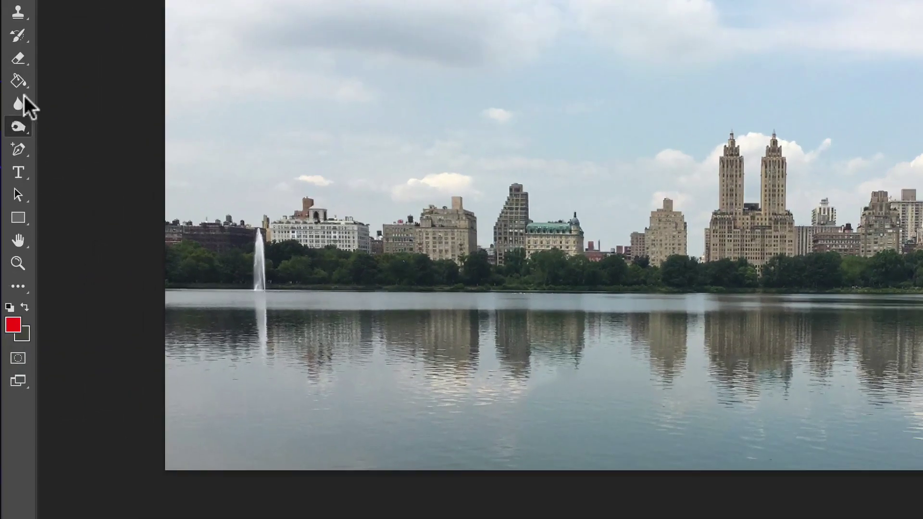
left_click(16, 125)
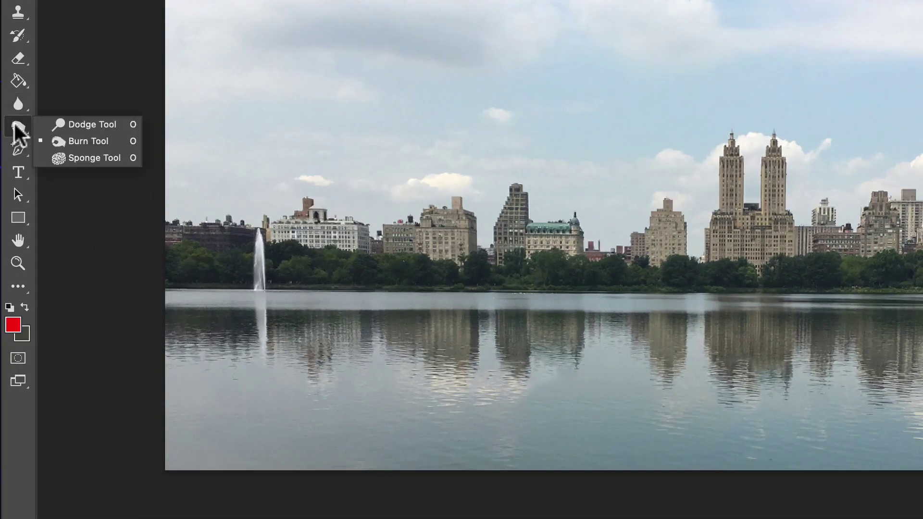
left_click(87, 129)
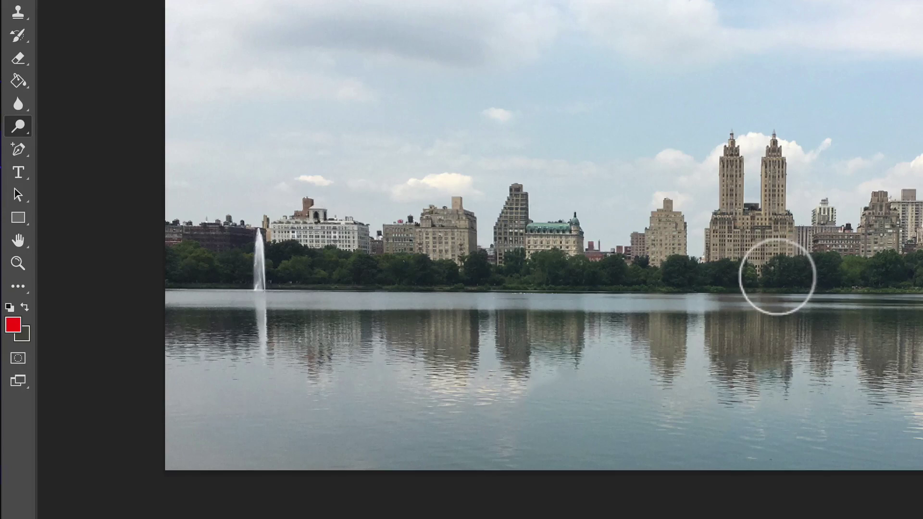
mouse_move(777, 274)
left_mouse_down()
mouse_move(865, 274)
mouse_move(560, 283)
mouse_move(660, 282)
left_mouse_up()
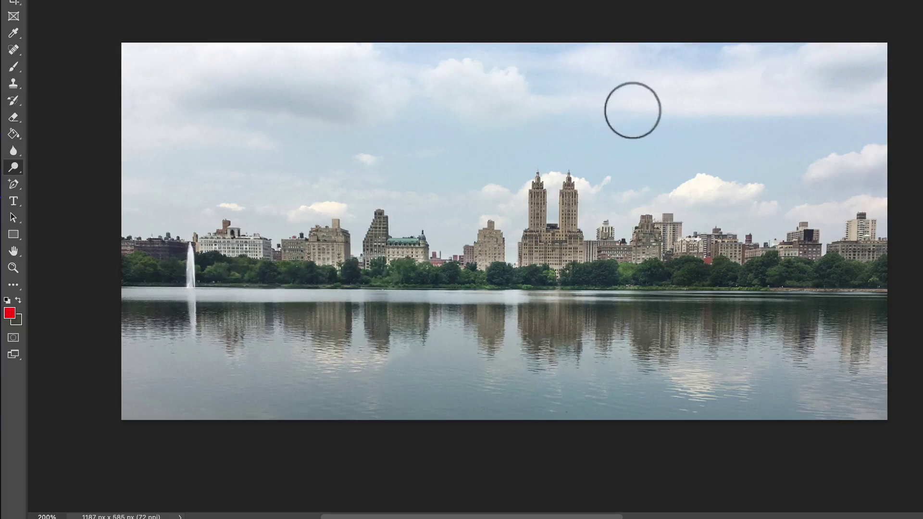
key("super+z")
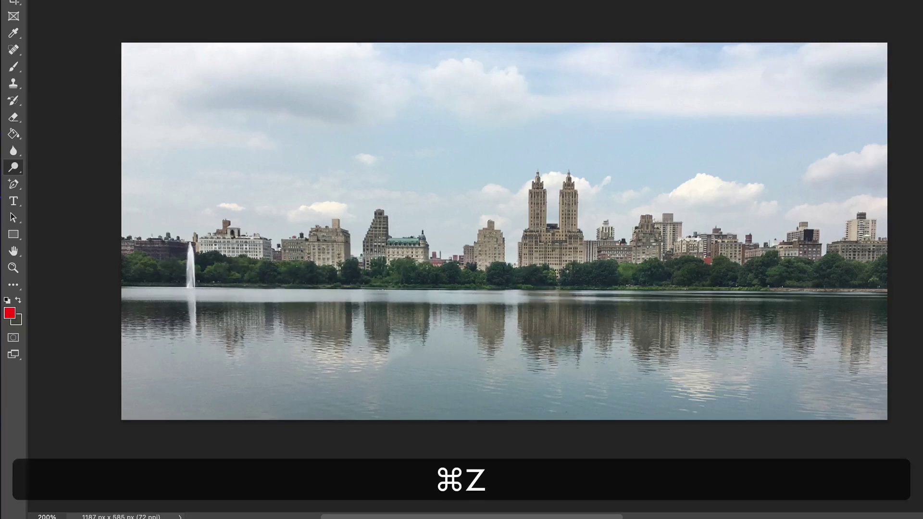
key("super+z")
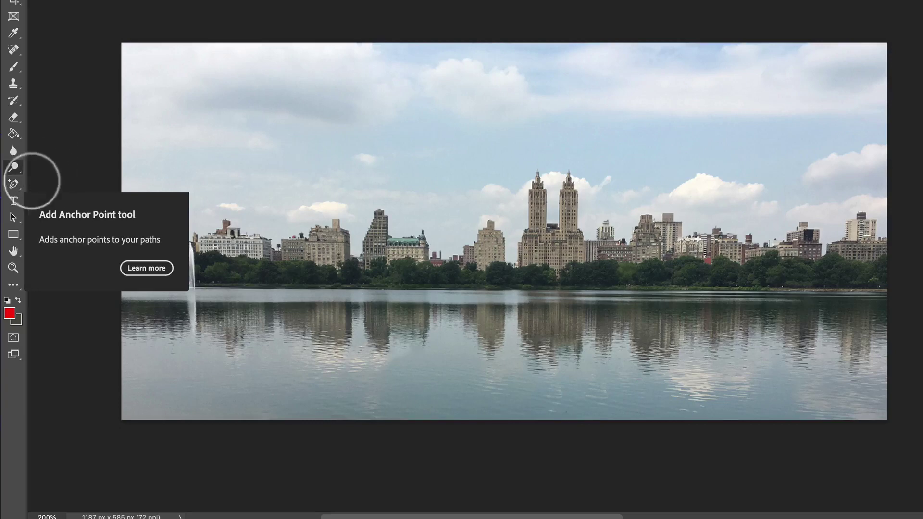
- Choose the Pen tool and load the Work Path around the river in the Paris photo as a selection
right_click(15, 189)
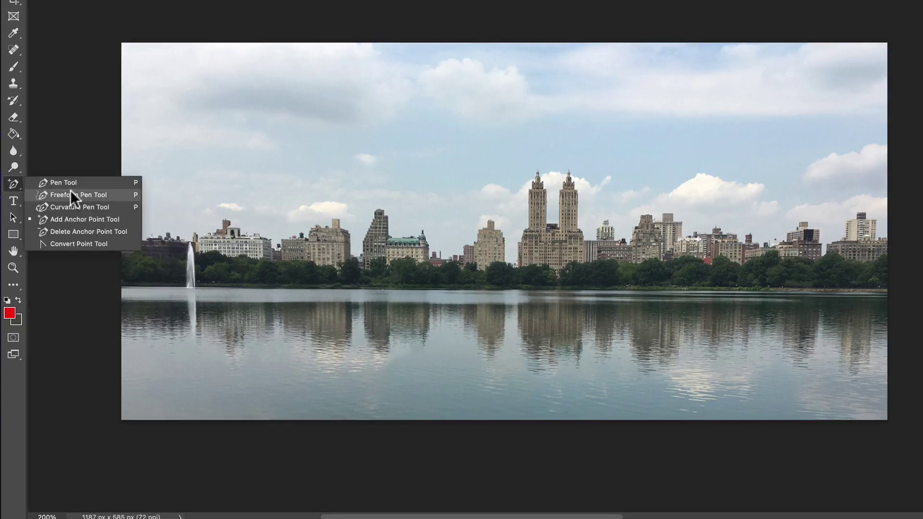
left_click(70, 185)
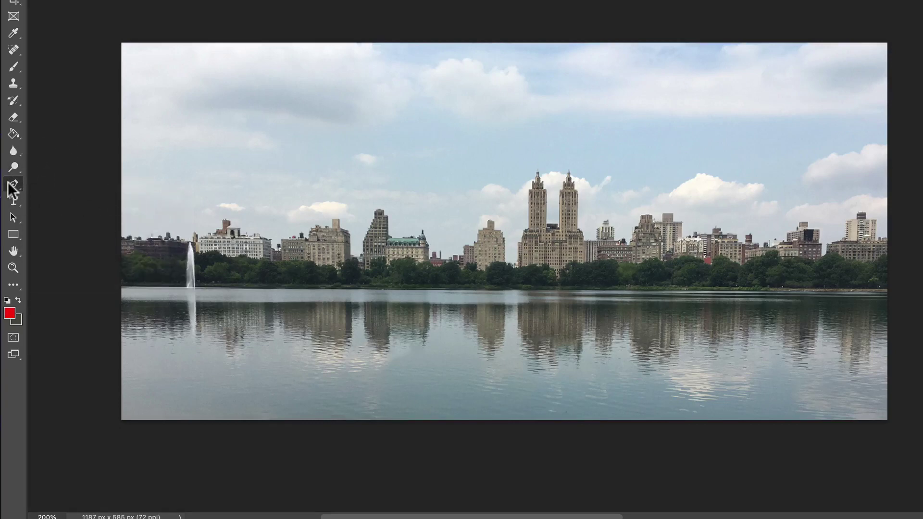
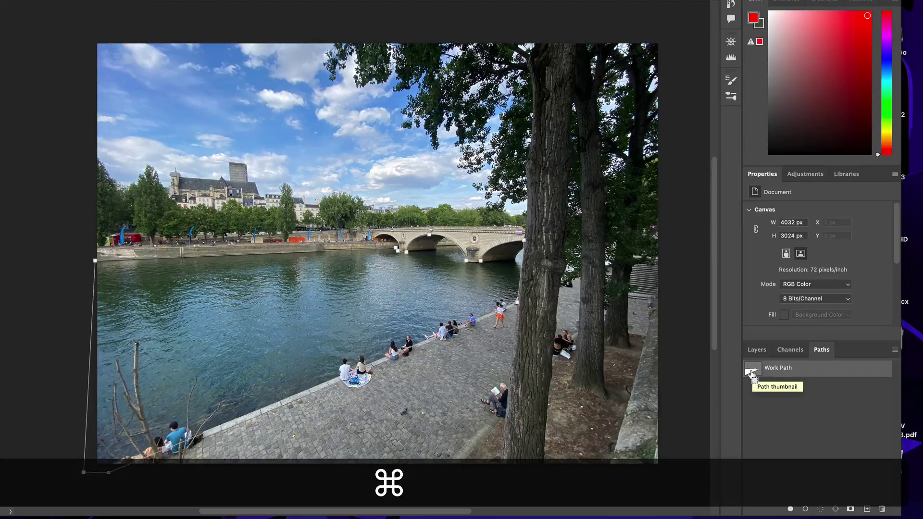
left_click(752, 371, "super")
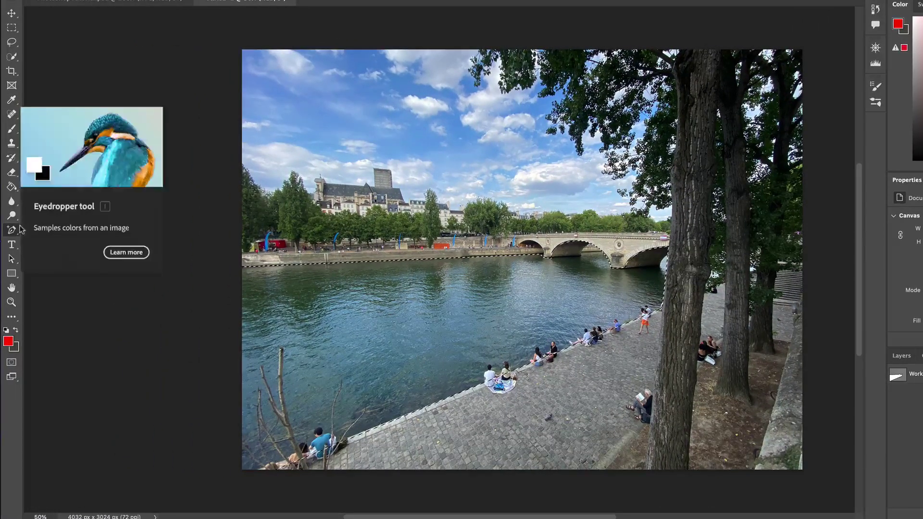
- Choose the Paint Bucket tool and set the foreground colour to a violet-blue of RGB 65, 35, 249
left_click(11, 187)
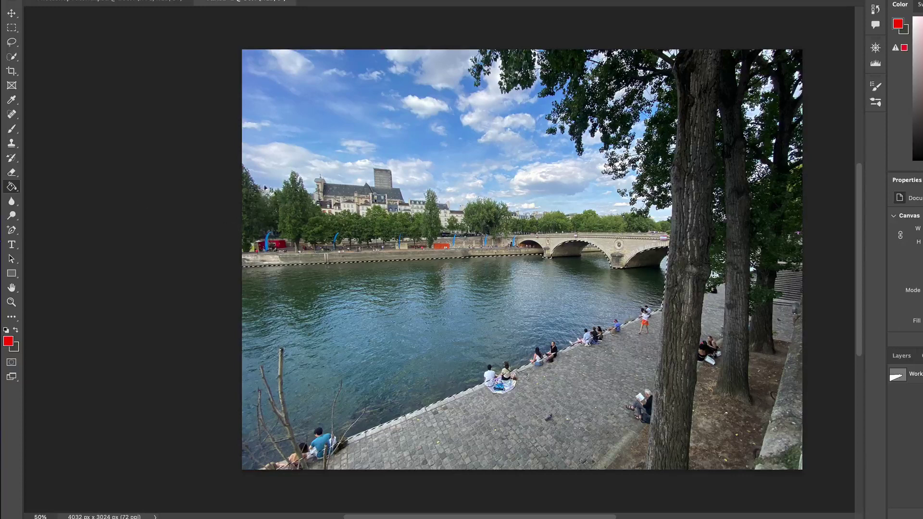
left_click(8, 341)
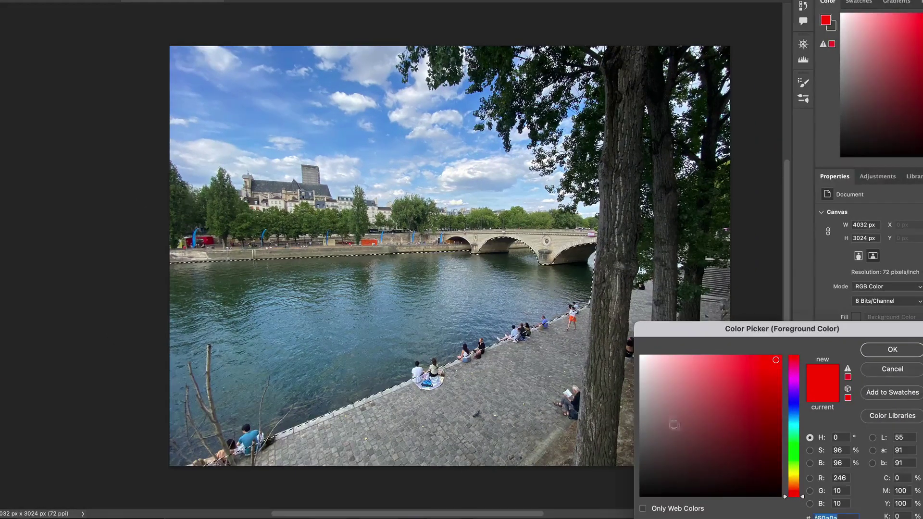
left_click(793, 400)
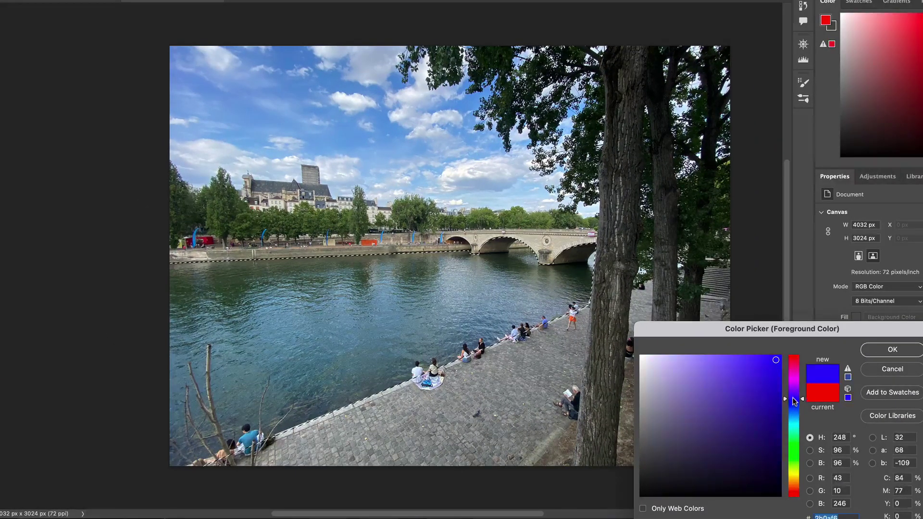
mouse_move(776, 362)
left_mouse_down()
mouse_move(776, 455)
mouse_move(761, 358)
left_mouse_up()
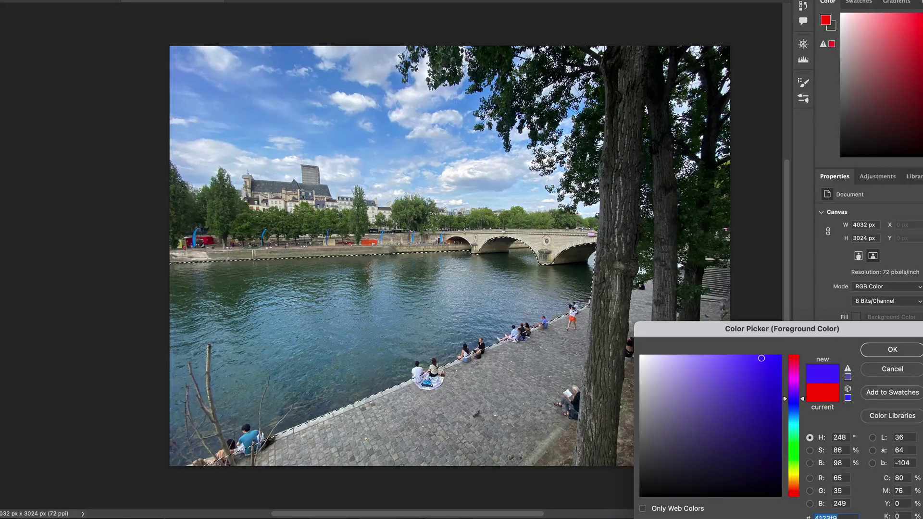
left_click(892, 350)
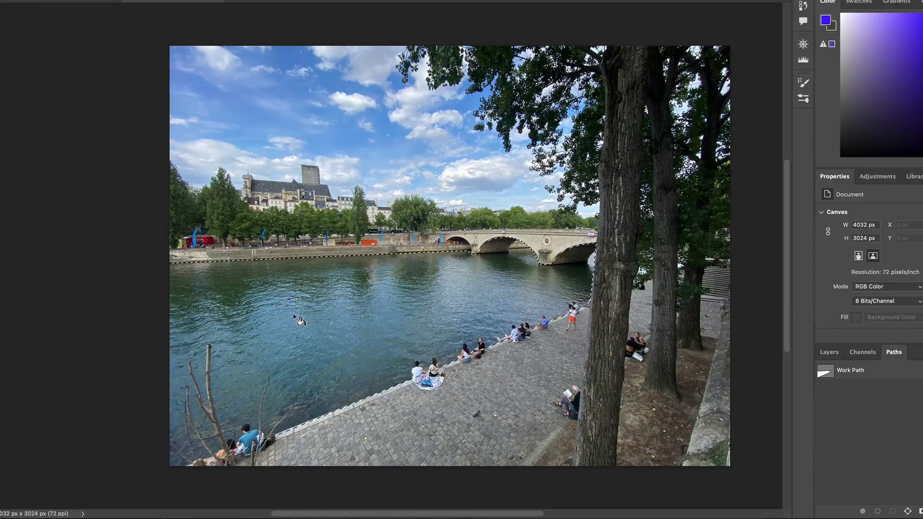
- Try to fill the selected water directly on the Background layer and undo the fill
left_click(299, 319)
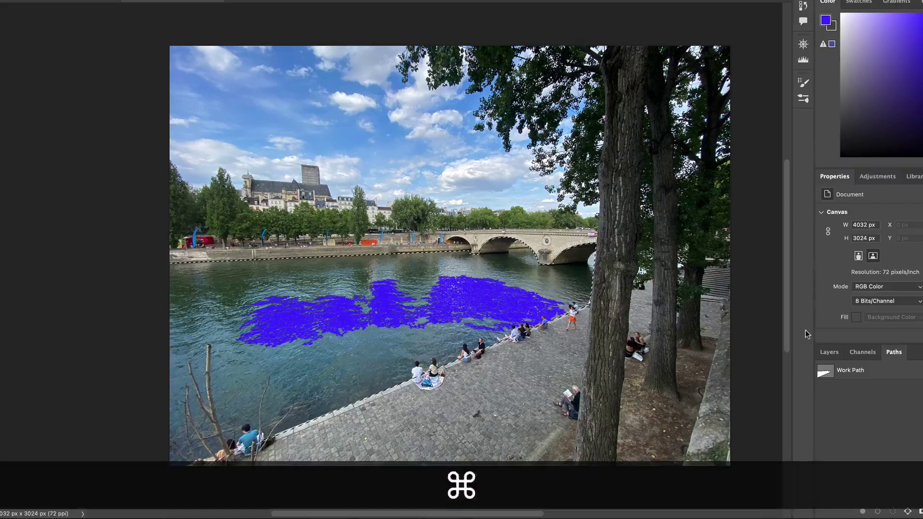
key("cmd+z")
- Fill the river selection with the violet-blue on a new layer, deselect, and set that layer's blend mode to Multiply
left_click(828, 352)
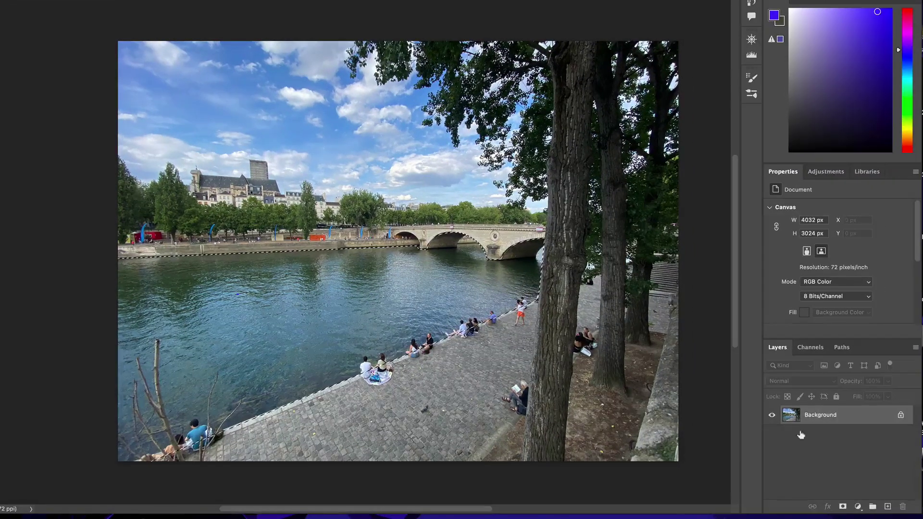
key("super+j")
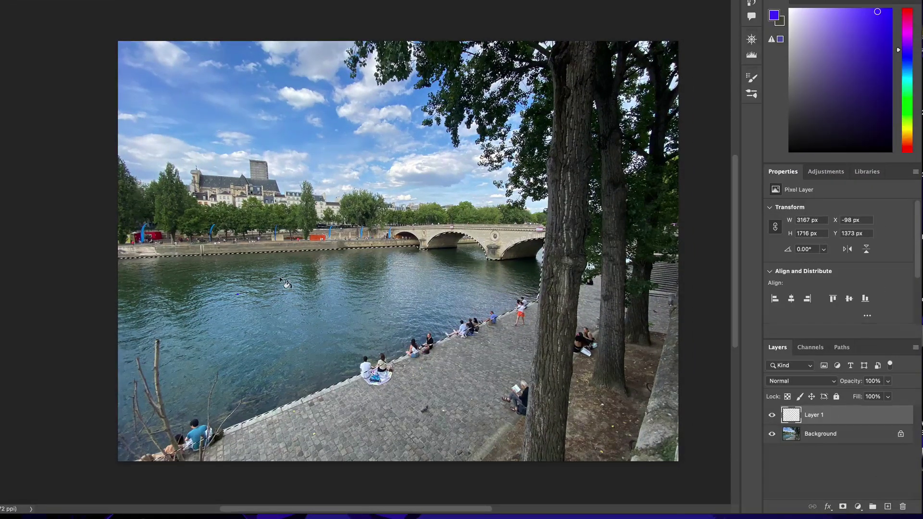
left_click(280, 279)
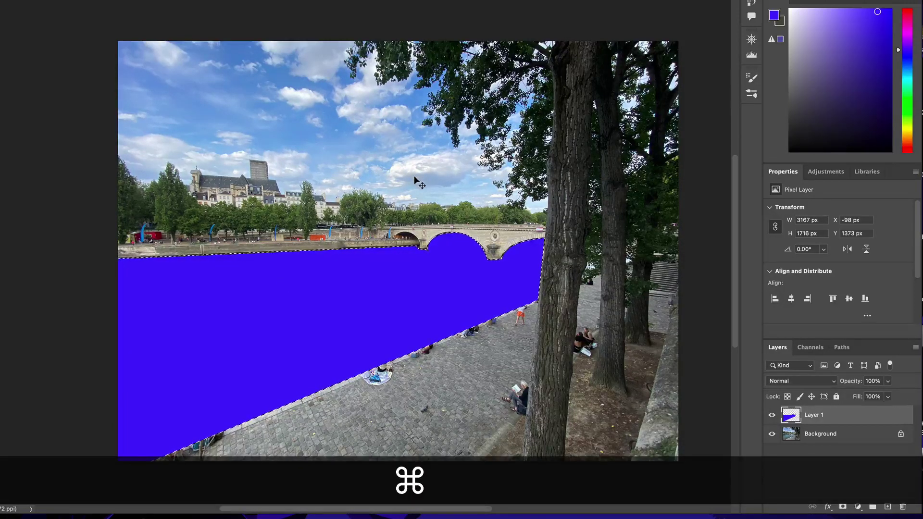
key("super+d")
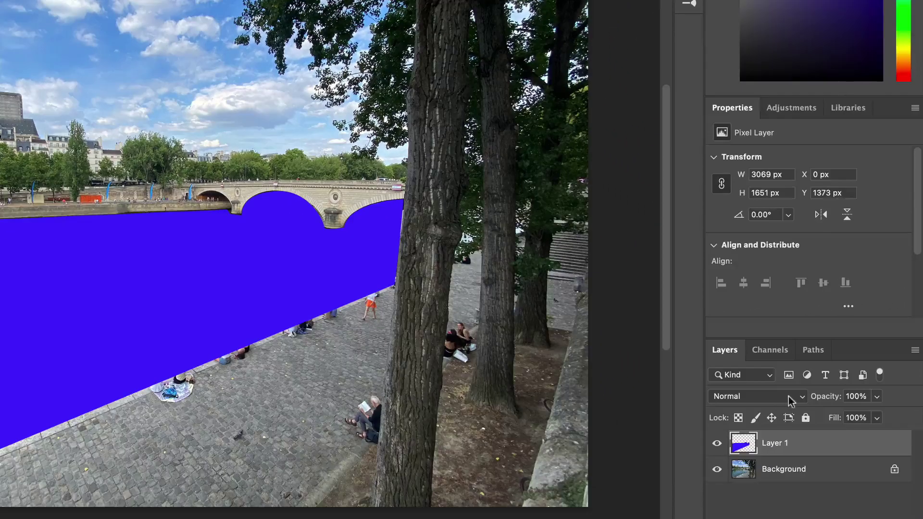
left_click(800, 400)
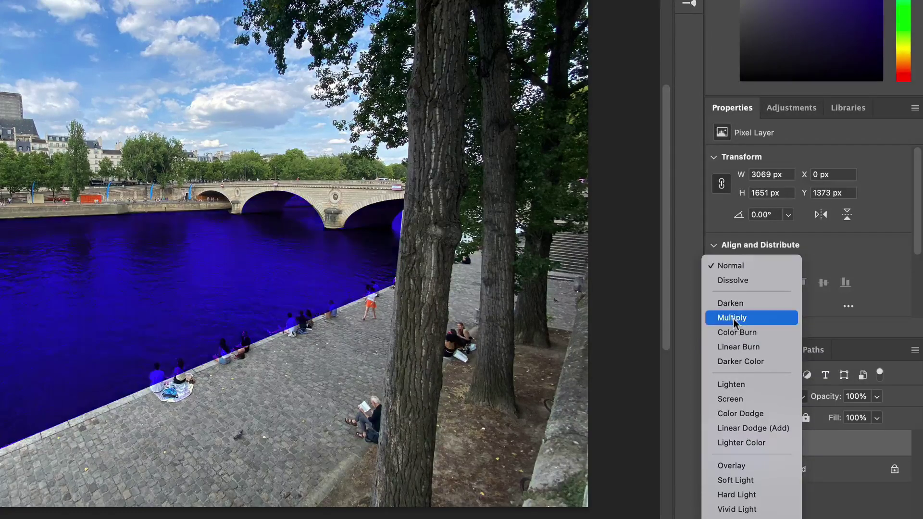
left_click(733, 319)
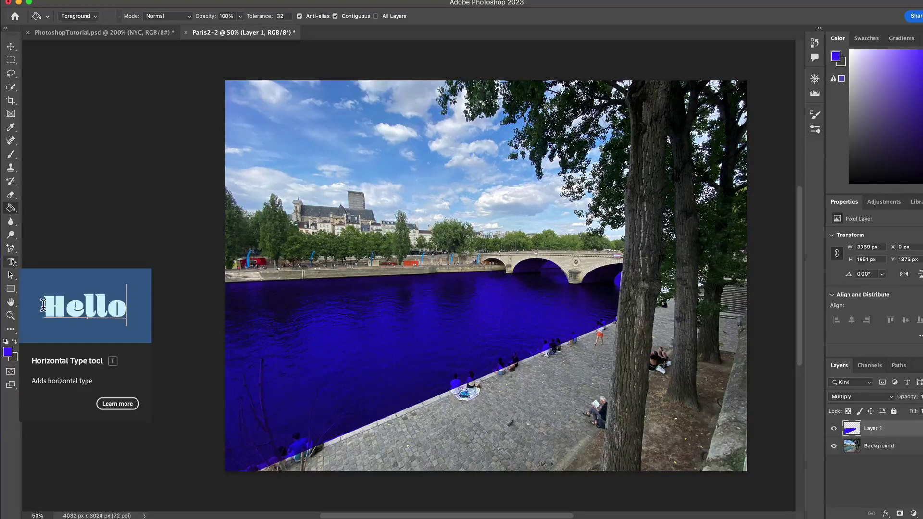
- Add the horizontal text "Paris France" over the blue river as its own type layer
left_click(11, 262)
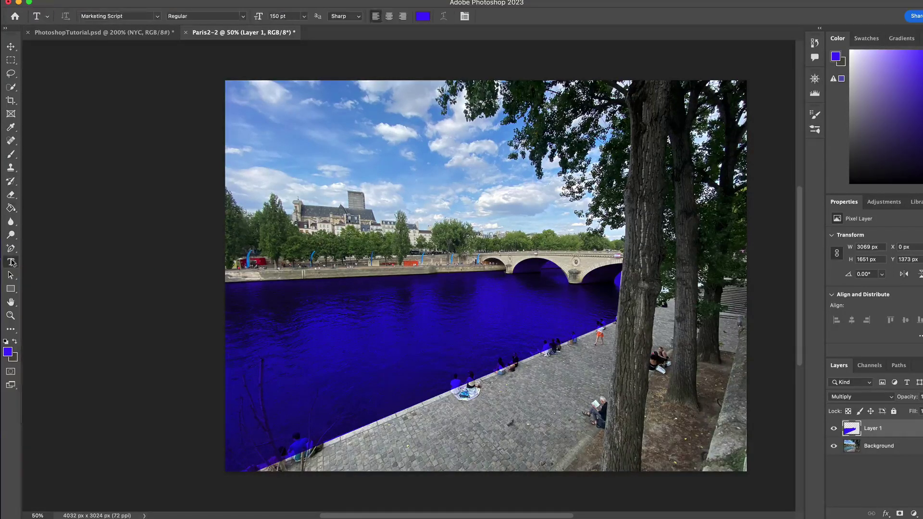
left_click(295, 338)
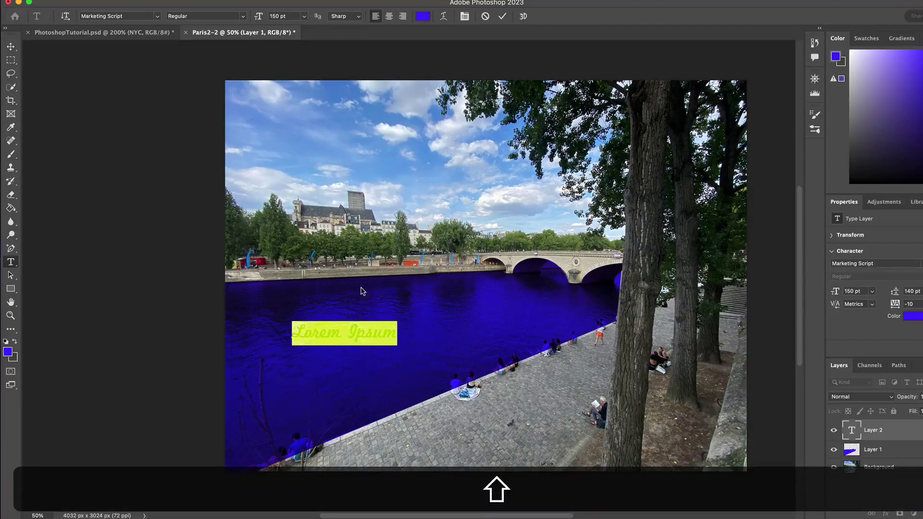
type("Paris")
key("shift")
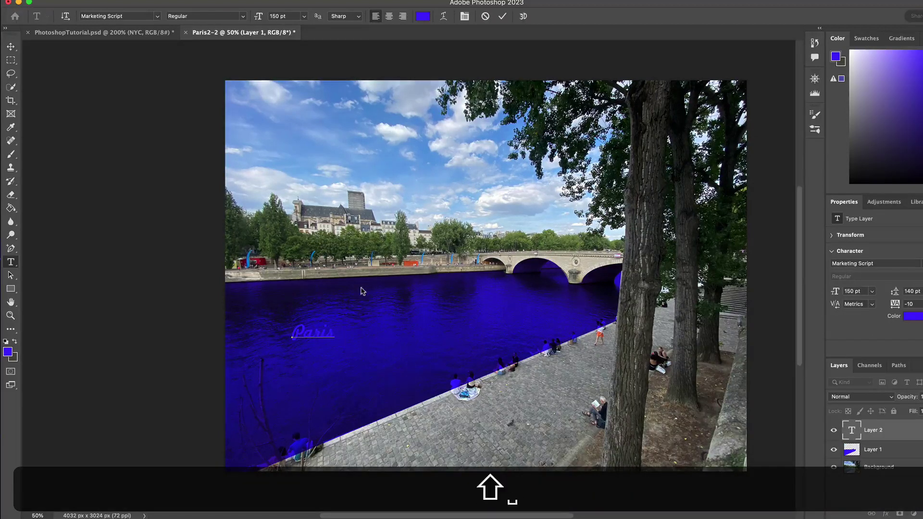
type("Fran")
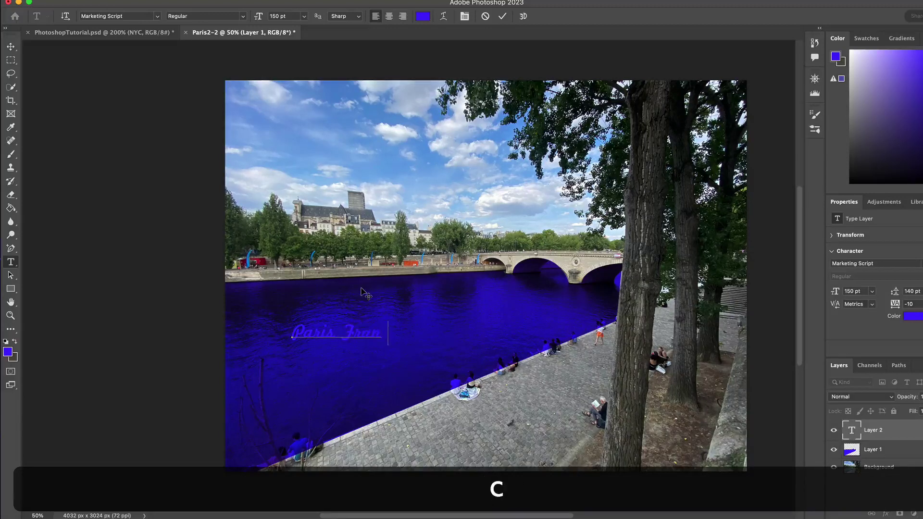
type("ce")
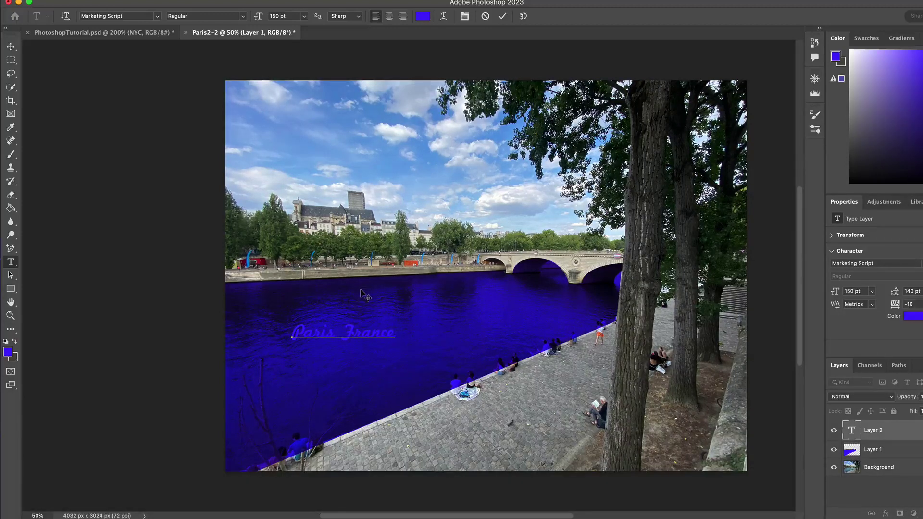
left_click(915, 451)
left_click(897, 432)
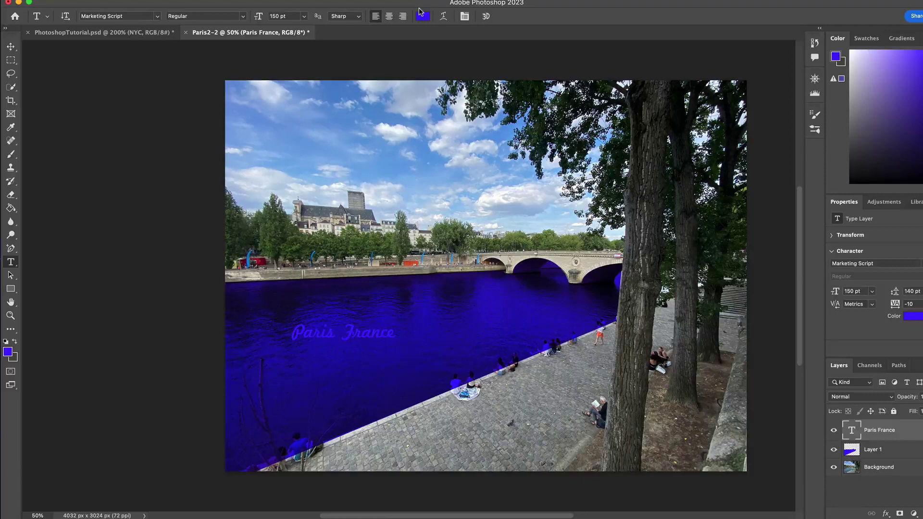
- Change the "Paris France" text colour to white and set its font size to 300 pt
left_click(423, 16)
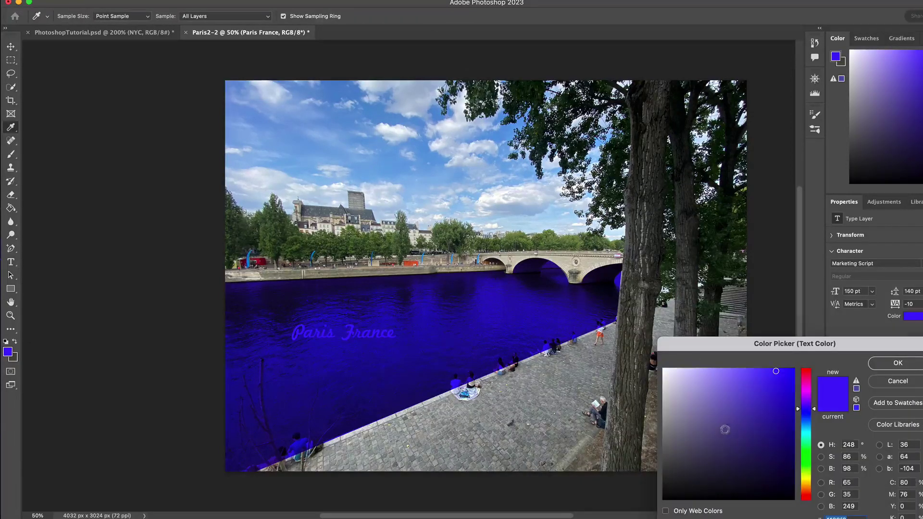
left_click_drag(673, 377, 664, 369)
left_click(898, 363)
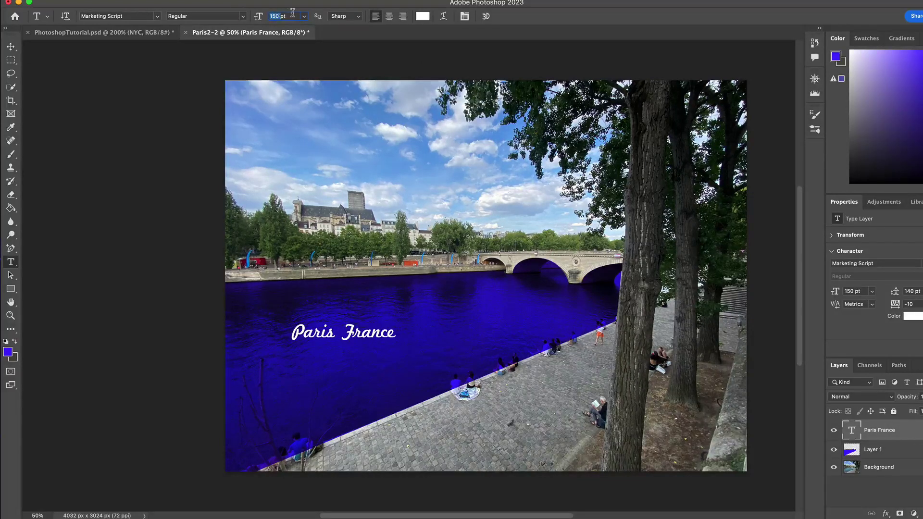
left_click(259, 15)
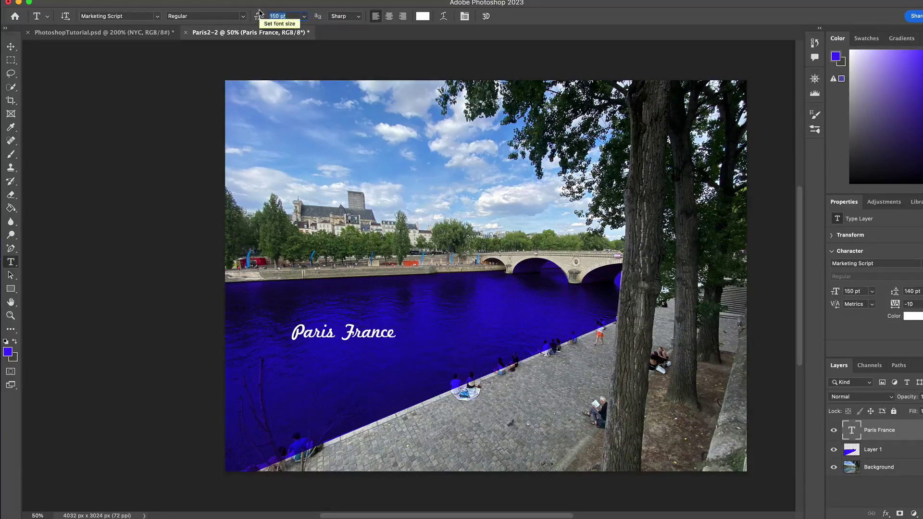
type("300")
key("Return")
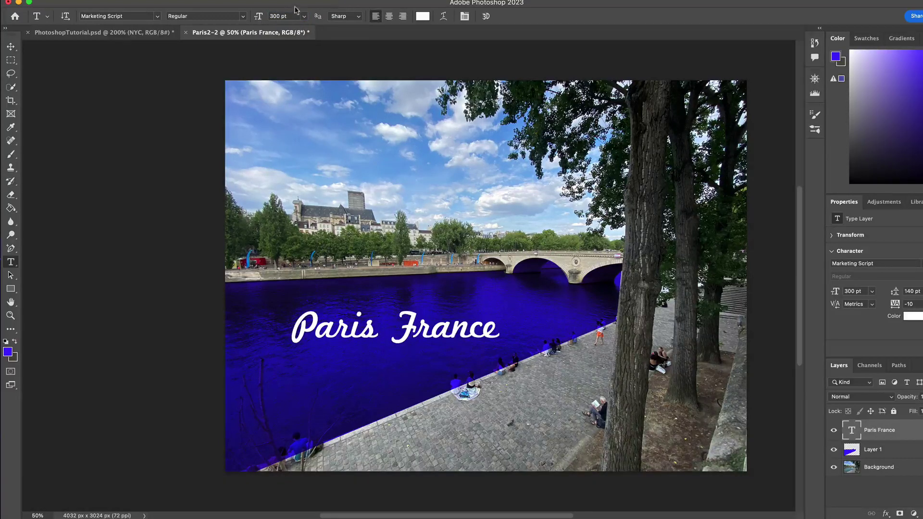
- Correct the text to "Paris, France" and add a second line reading "2023"
left_click(399, 333)
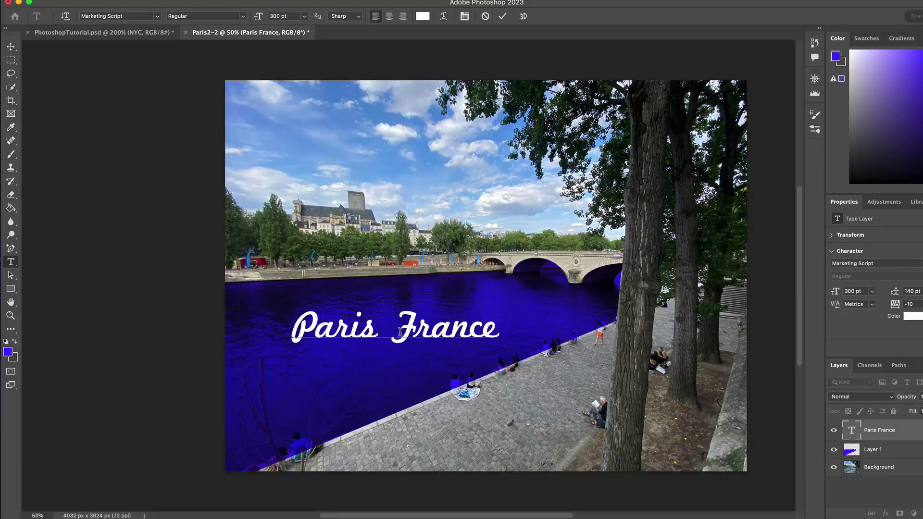
key("BackSpace")
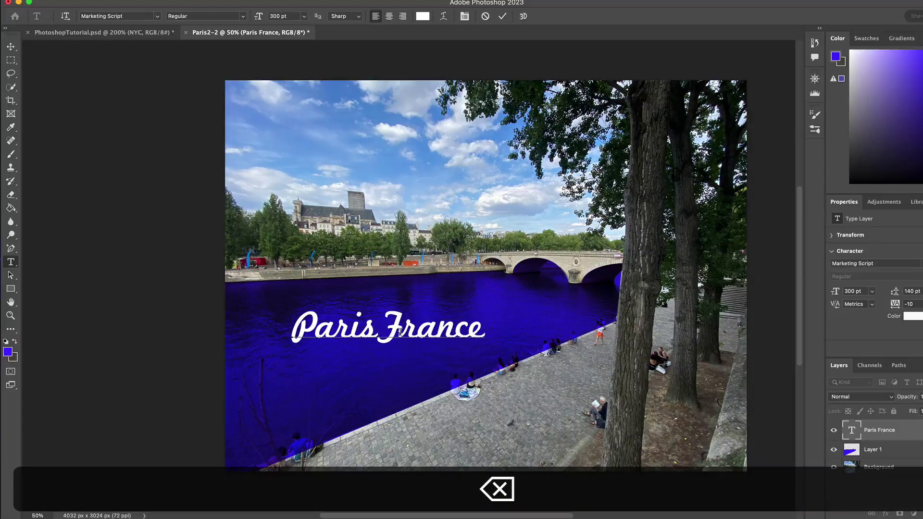
type(",")
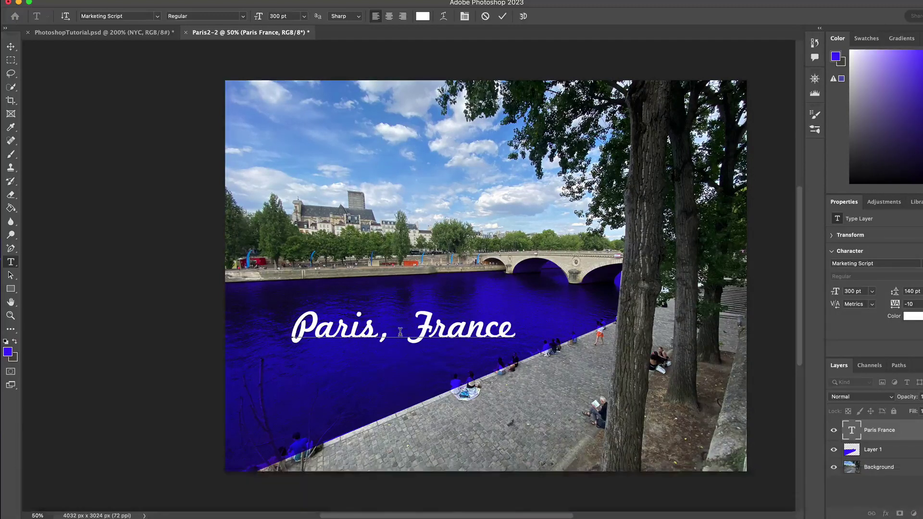
key("BackSpace")
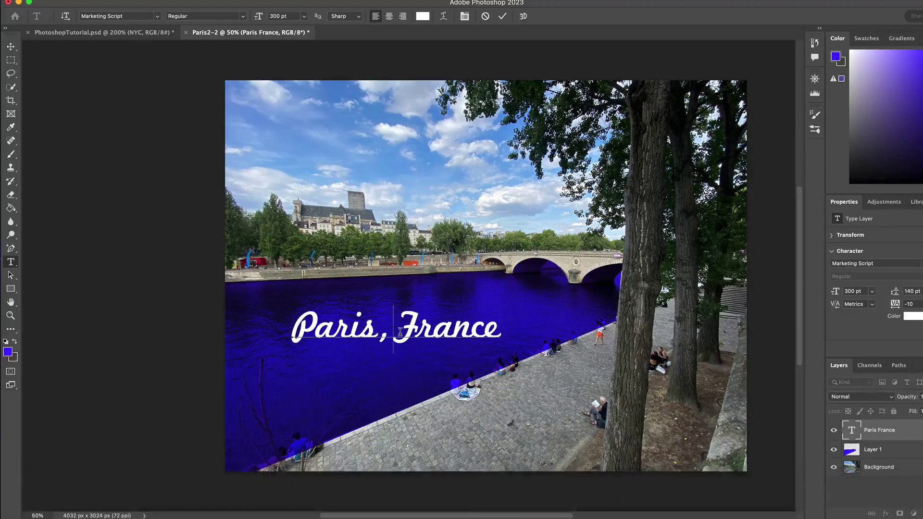
key("Right")
key("Down")
key("Return")
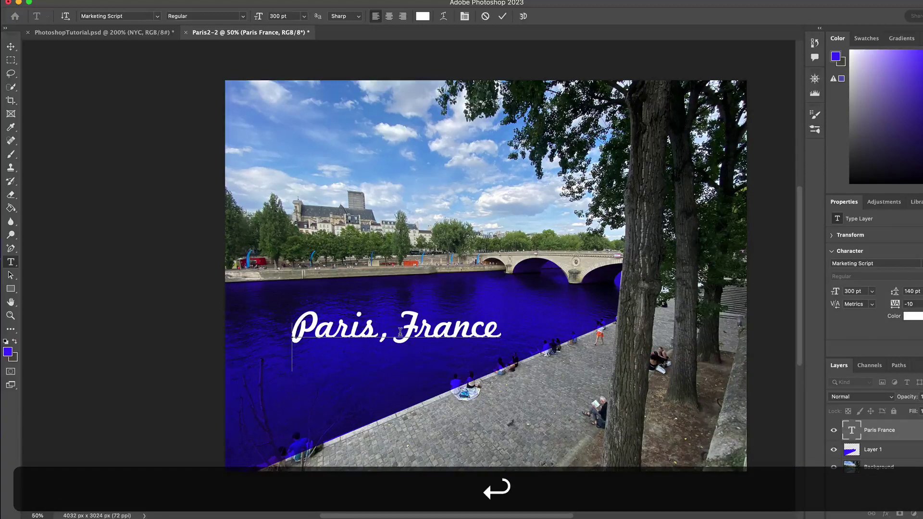
type("2023")
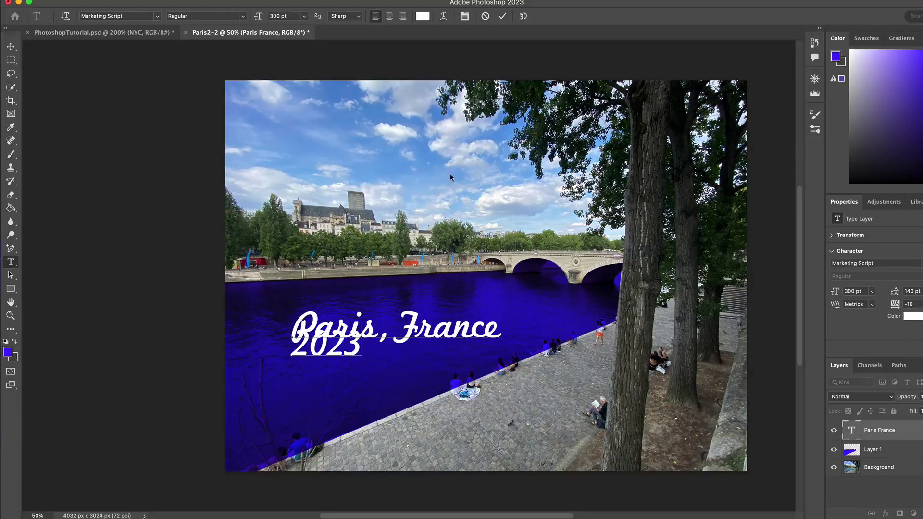
- Open the character settings and try a 300 pt leading while the text is still being edited
left_click(464, 17)
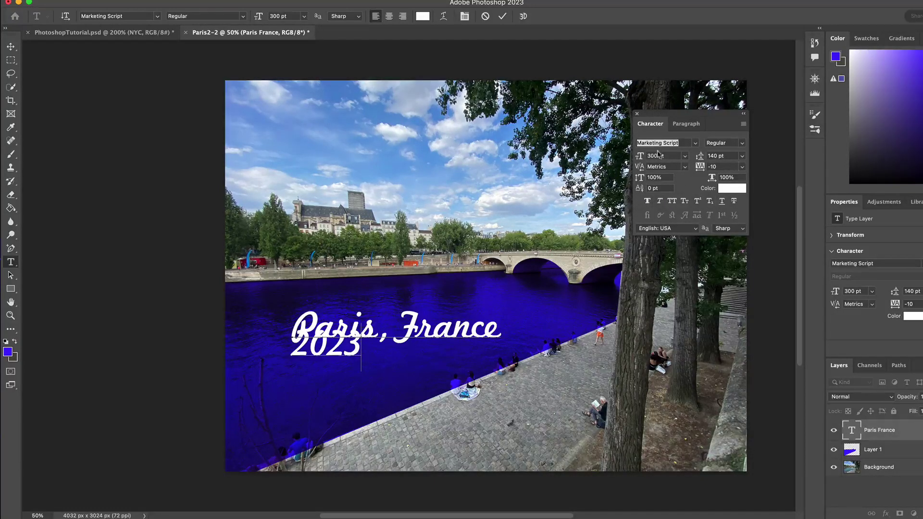
left_click(718, 156)
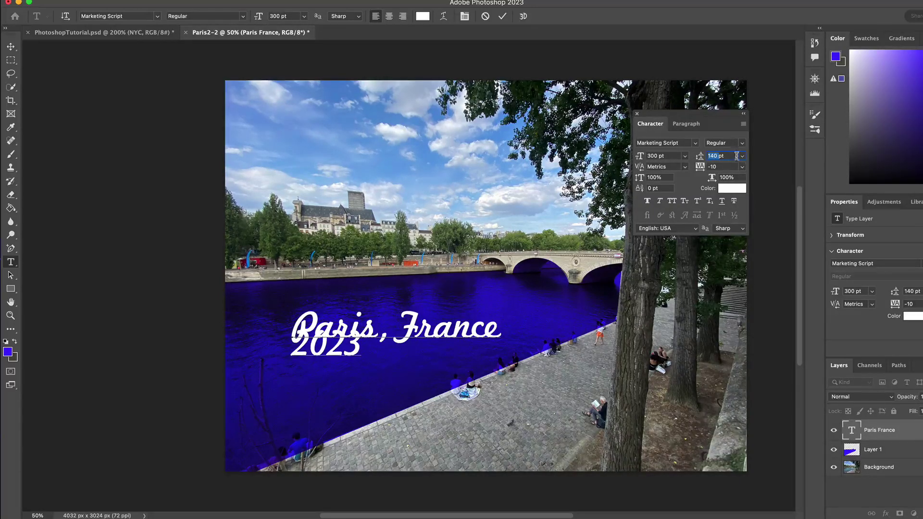
type("300")
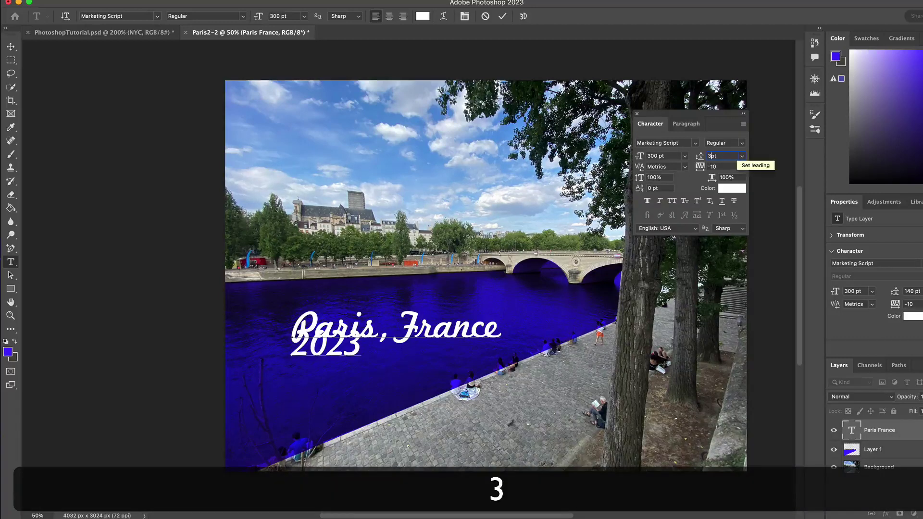
key("Return")
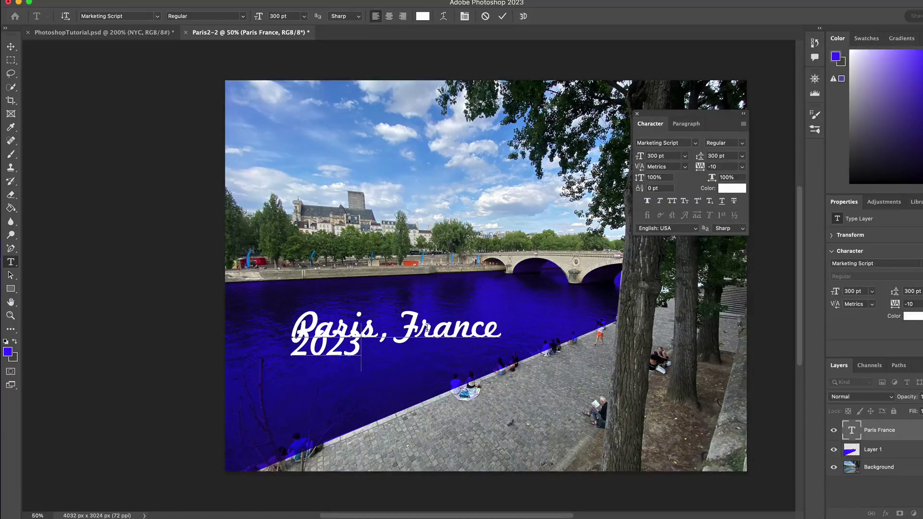
key("super+z")
- Commit the text edit and set the leading of the whole "Paris, France 2023" type layer to 300 pt
left_click(921, 448)
left_click(918, 434)
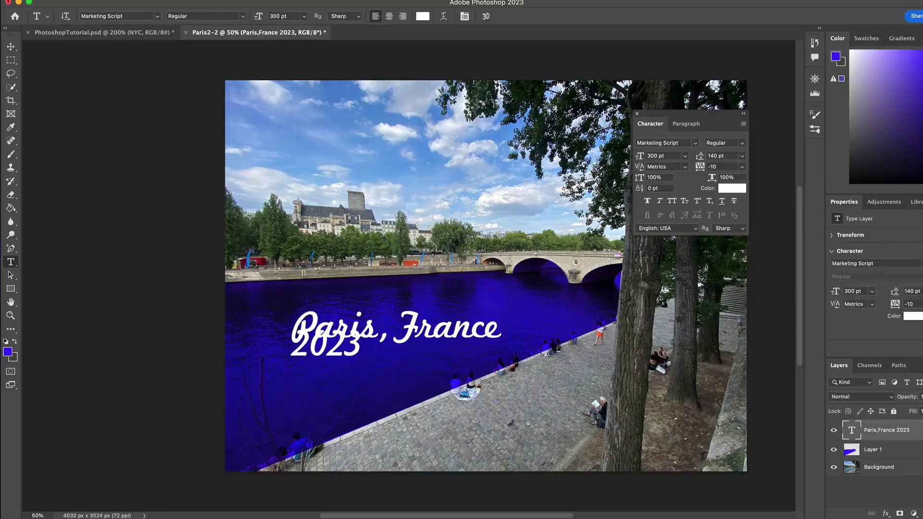
left_click(725, 158)
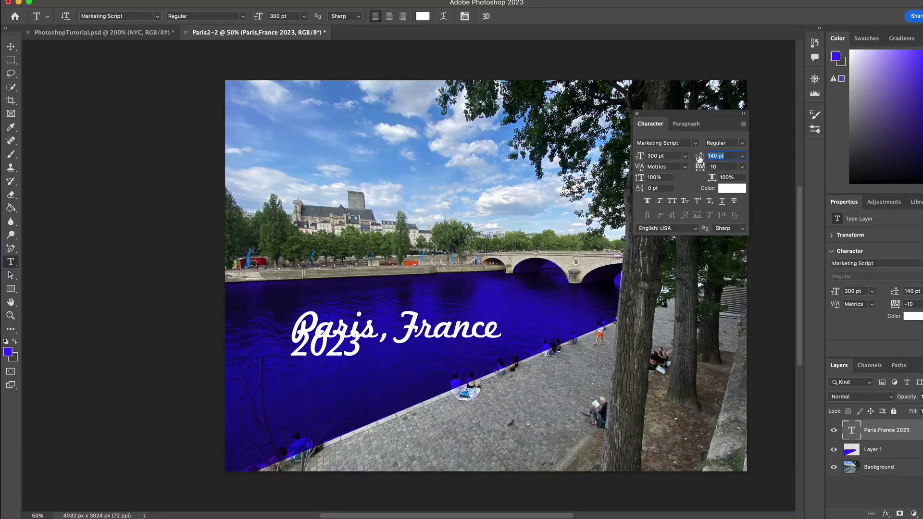
scroll(700, 157, "left", 1)
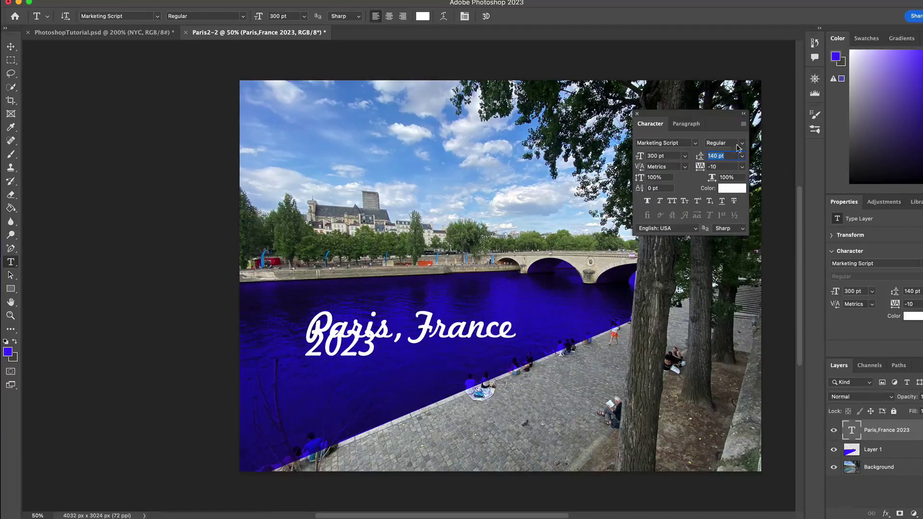
type("300")
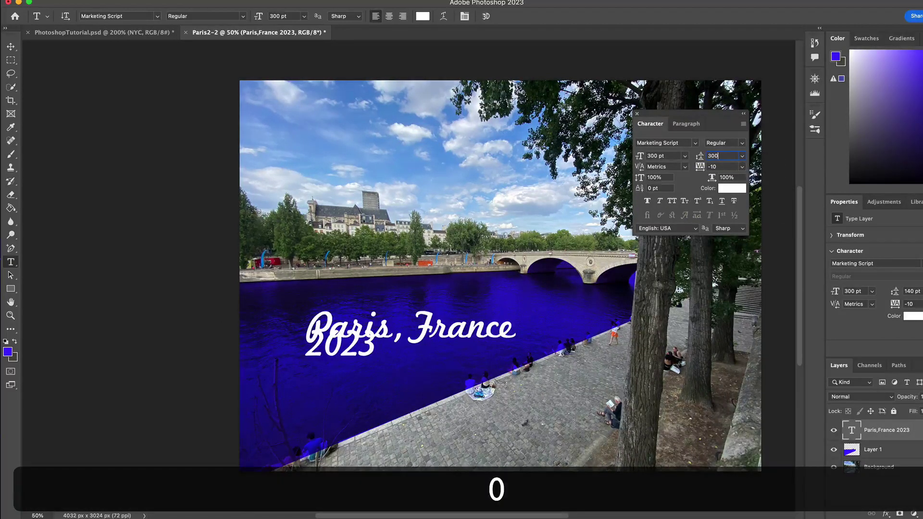
key("Return")
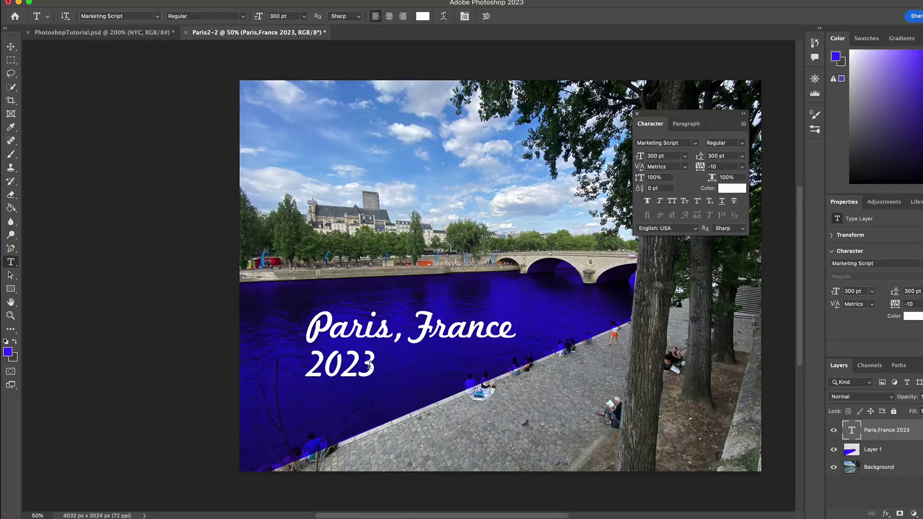
- Set the font size of only the "2023" line to 250 pt
left_click_drag(369, 366, 304, 367)
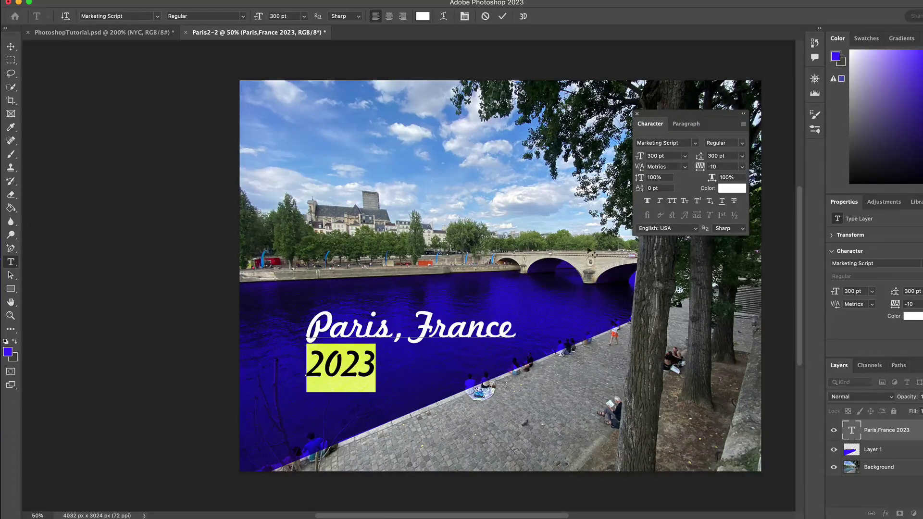
left_click(682, 157)
left_click(665, 153)
left_click(665, 154)
type("250")
key("Return")
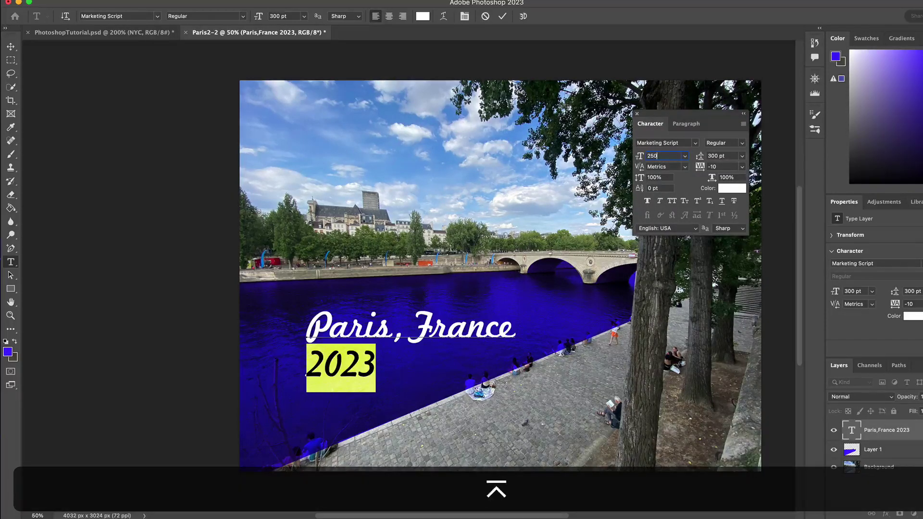
- Set the leading of the selected "2023" line to 250 pt
left_click(742, 157)
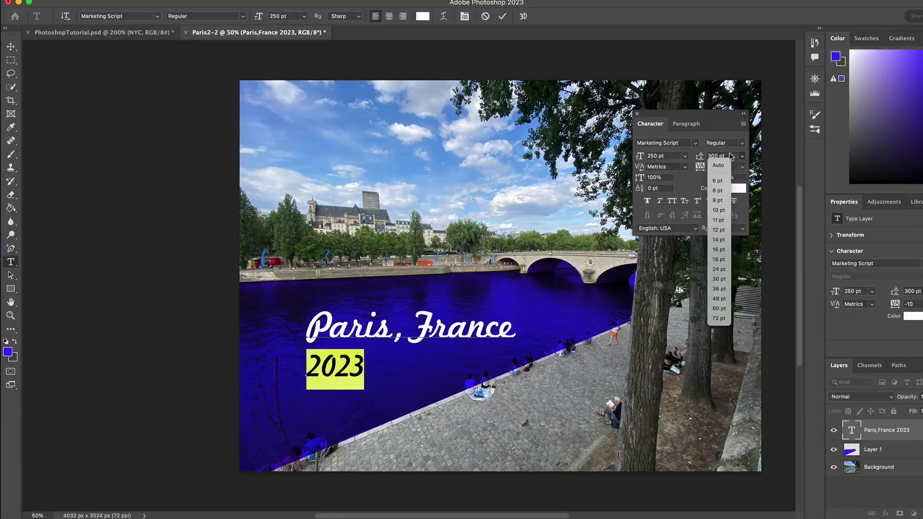
left_click(731, 155)
left_click(731, 155)
type("250")
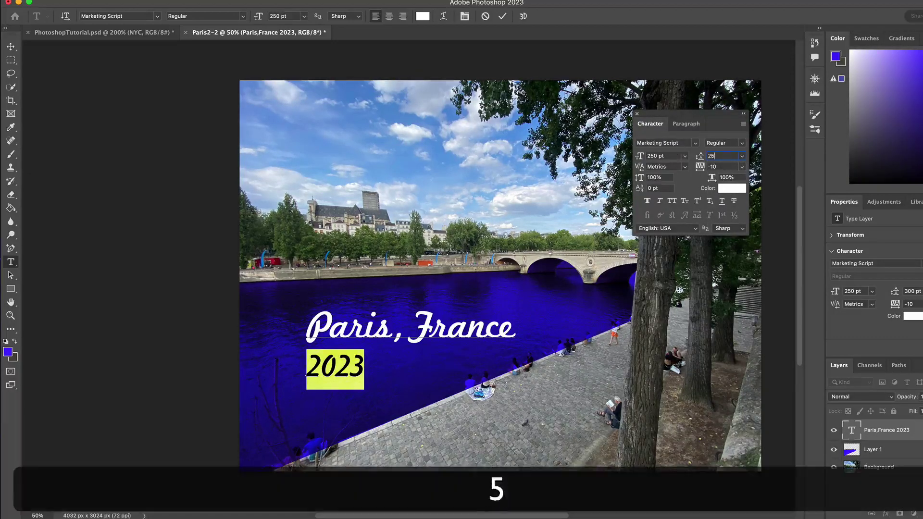
key("Return")
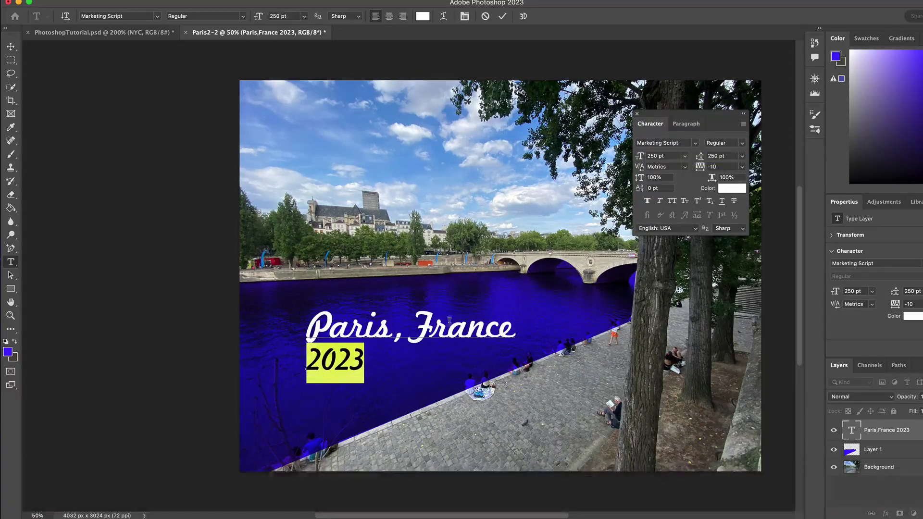
- Set the tracking of only the "2023" line to 200 and commit the text edit
left_click_drag(516, 332, 281, 321)
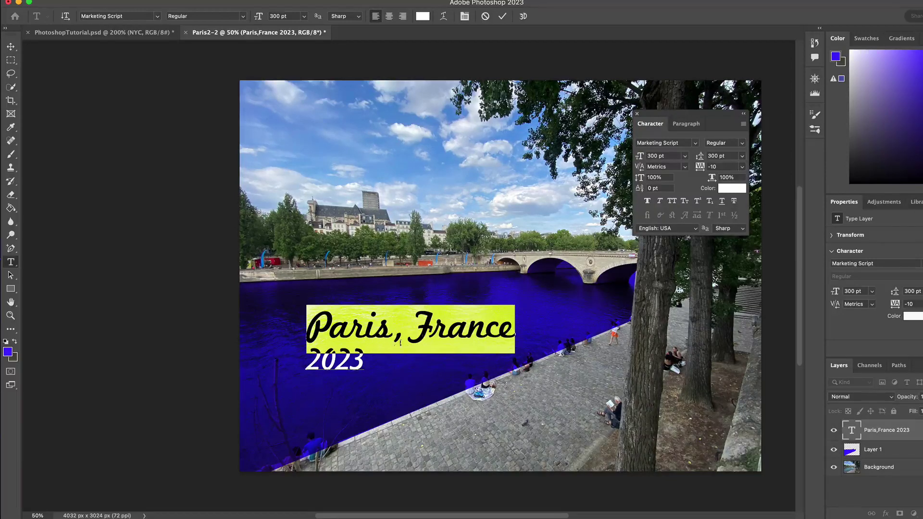
left_click_drag(364, 363, 298, 358)
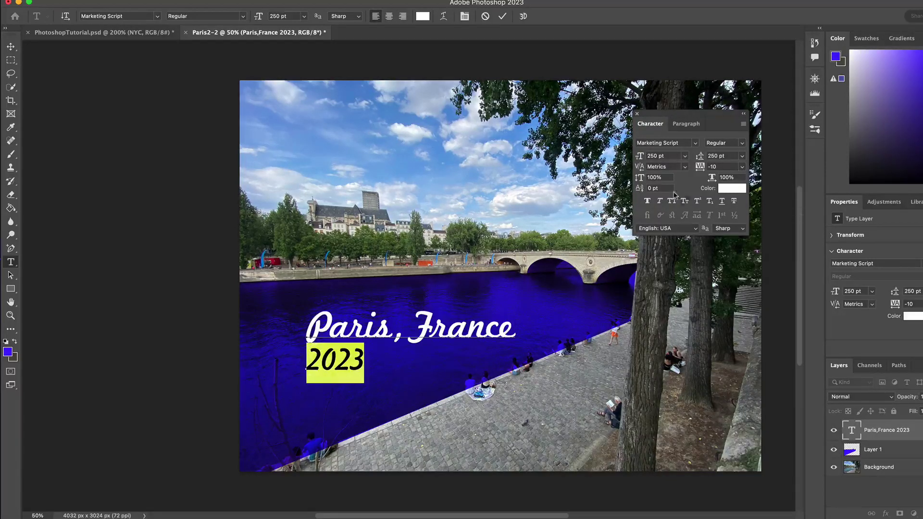
left_click(742, 167)
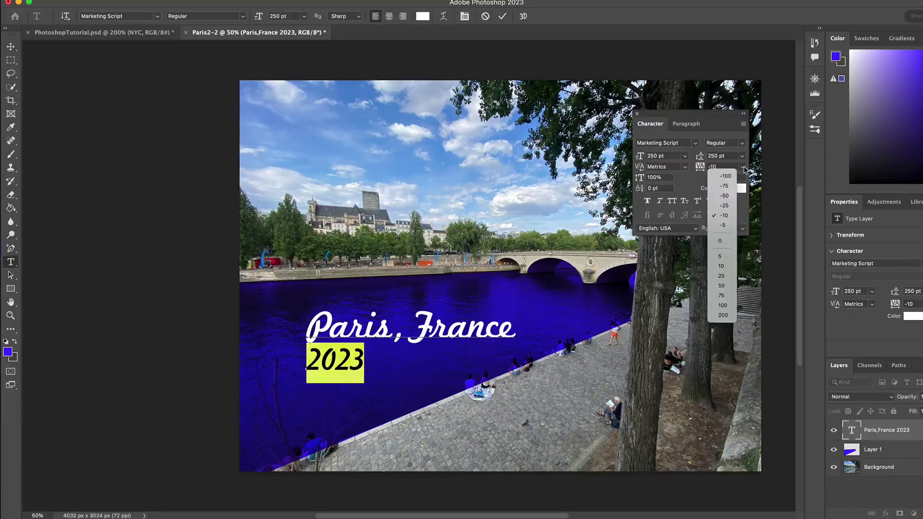
left_click(720, 286)
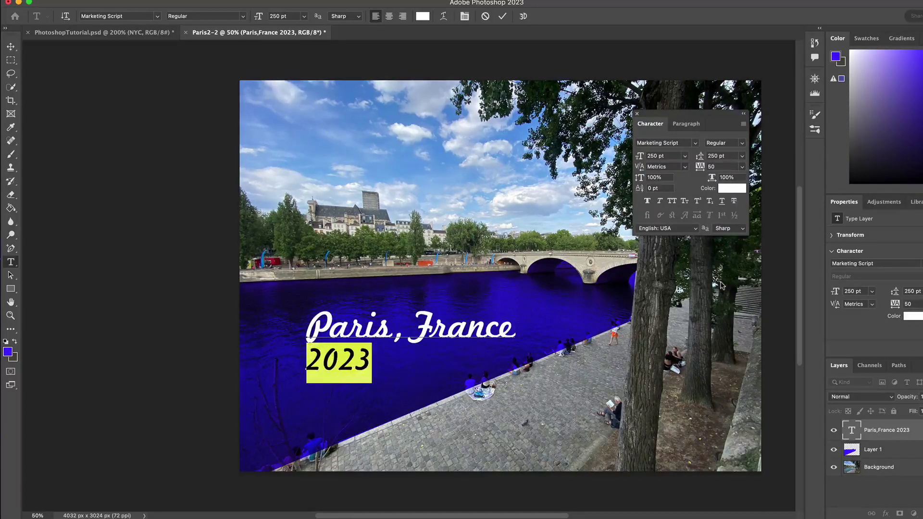
left_click(721, 166)
type("200")
key("Return")
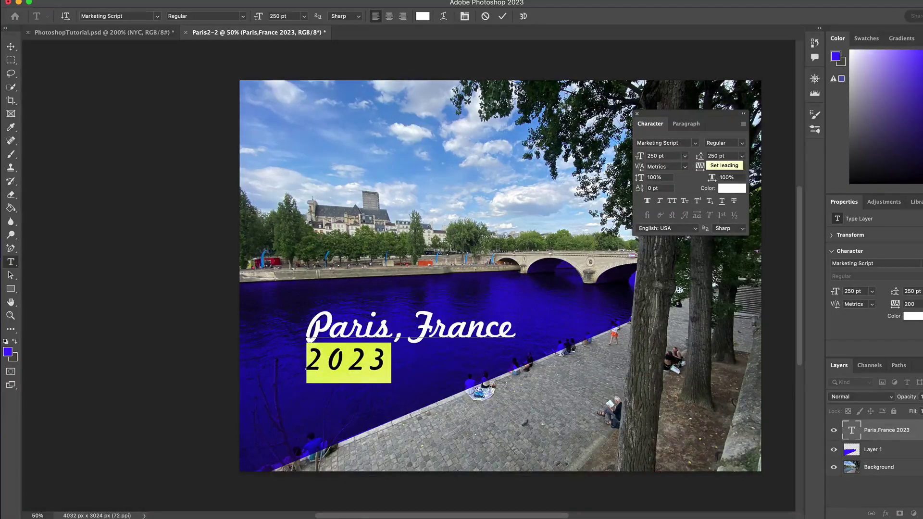
left_click(918, 429)
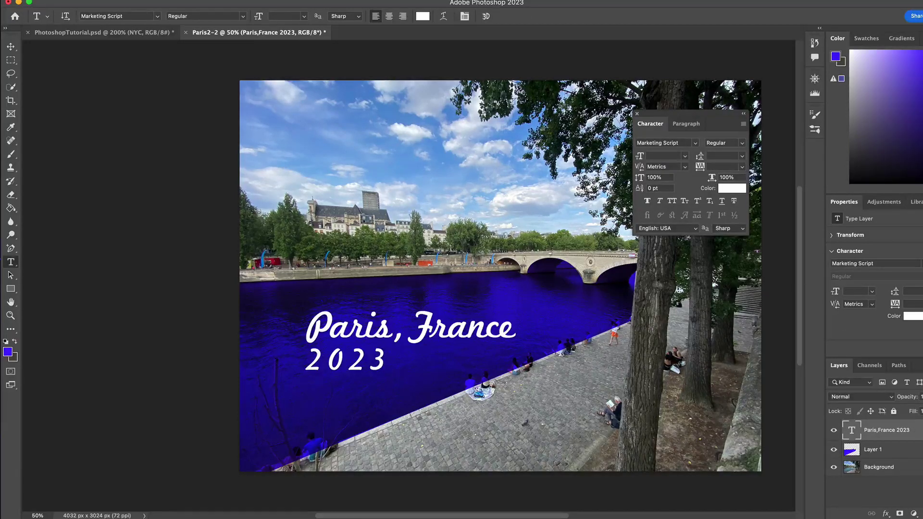
- Preview other fonts such as Myriad Pro on the whole type layer and return to Marketing Script
left_click(686, 143)
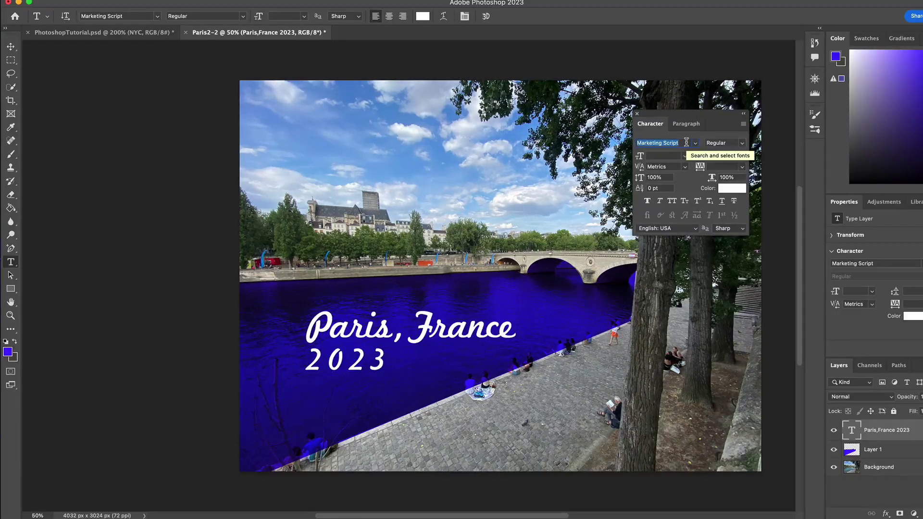
key("Down")
key("Down")
key("Down")
key("Down")
key("Down")
key("Down")
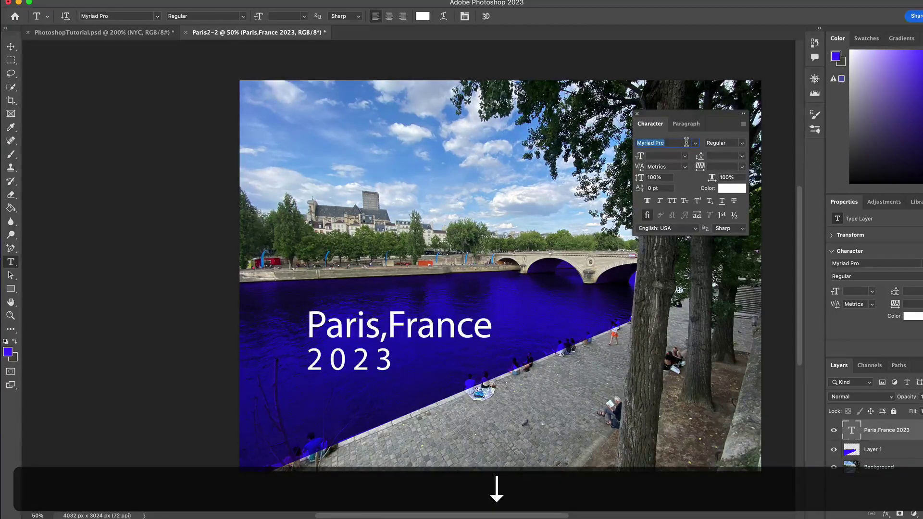
key("Up")
key("Up")
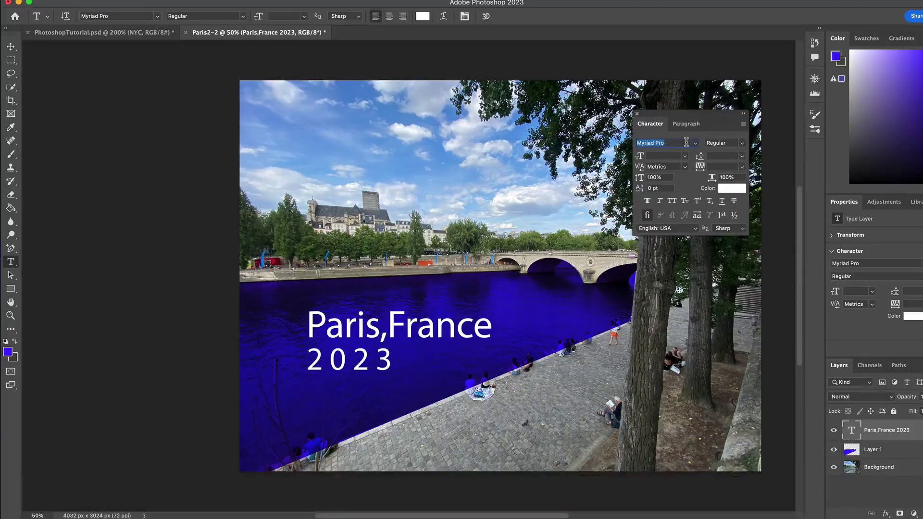
key("Up")
key("Up")
key("Up")
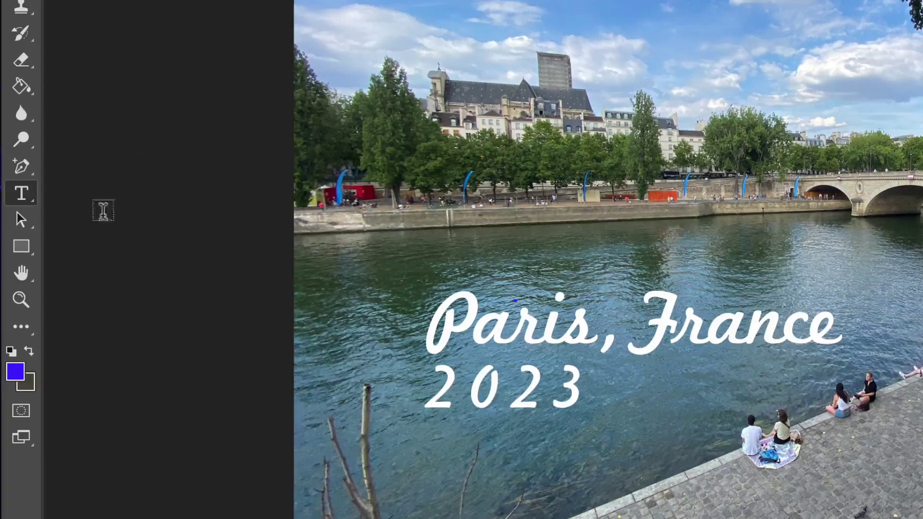
- Draw a black-filled rectangle shape of about 1814 × 689 px behind the text, directly above Layer 1
left_click(19, 251)
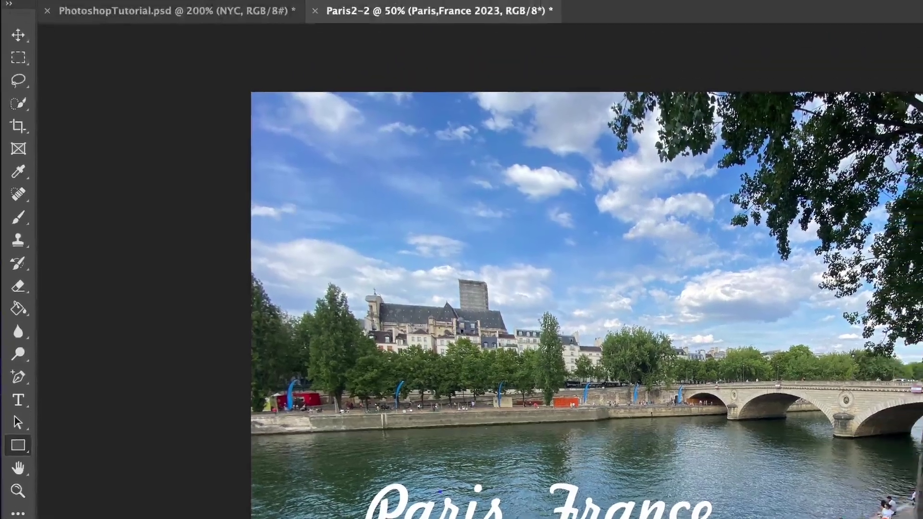
left_click(190, 33)
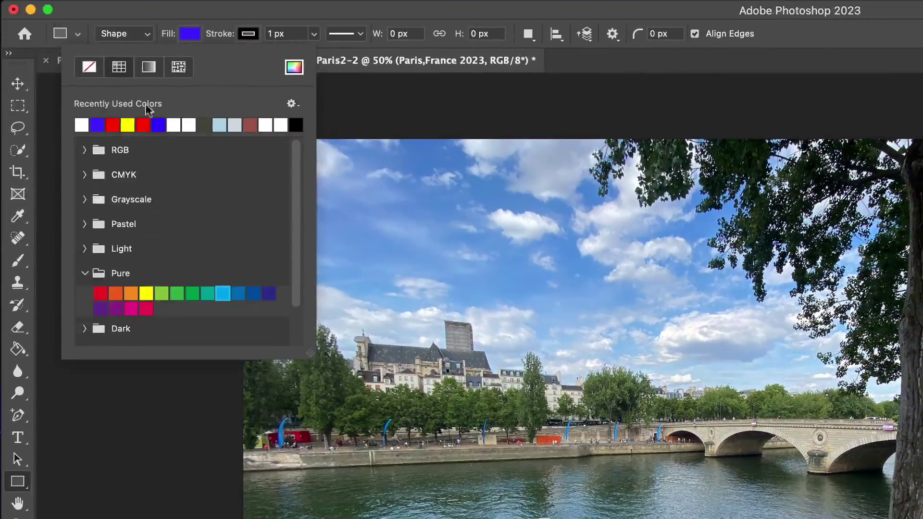
left_click(294, 124)
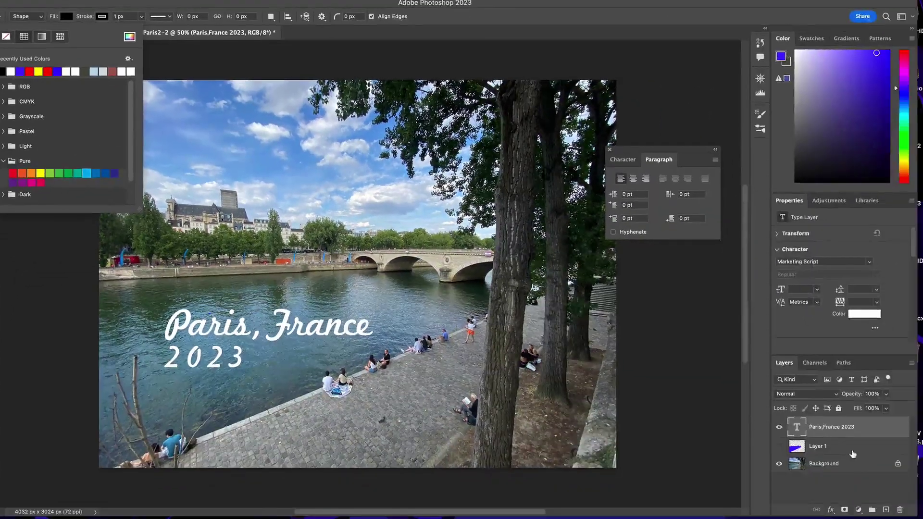
left_click(853, 453)
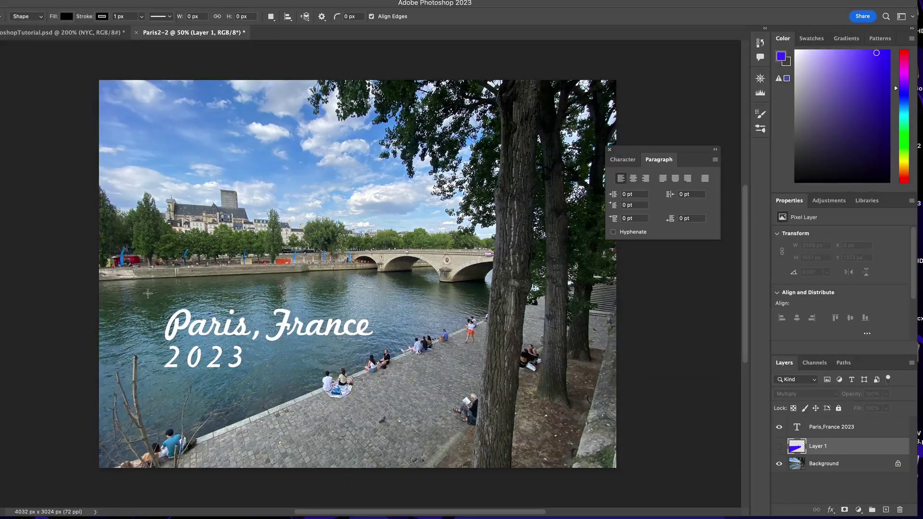
left_click_drag(148, 294, 380, 382)
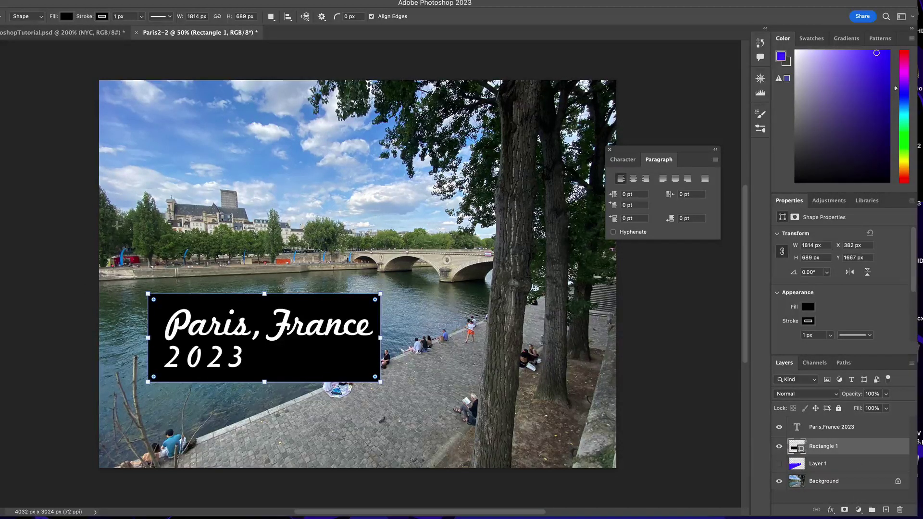
- Tighten the black rectangle's edges around the text to about 1753 × 595 px
mouse_move(381, 339)
left_mouse_down()
mouse_move(372, 339)
mouse_move(380, 339)
left_mouse_up()
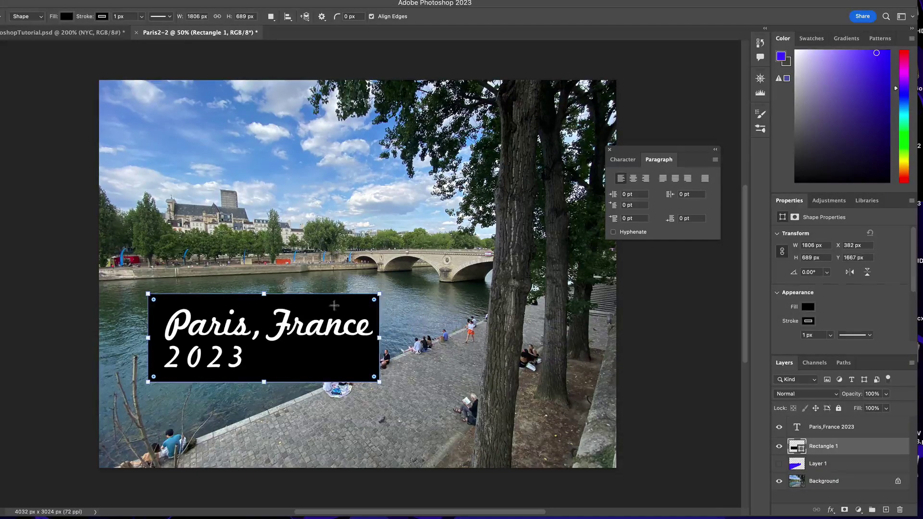
left_click_drag(264, 293, 264, 300)
left_click_drag(149, 342, 154, 342)
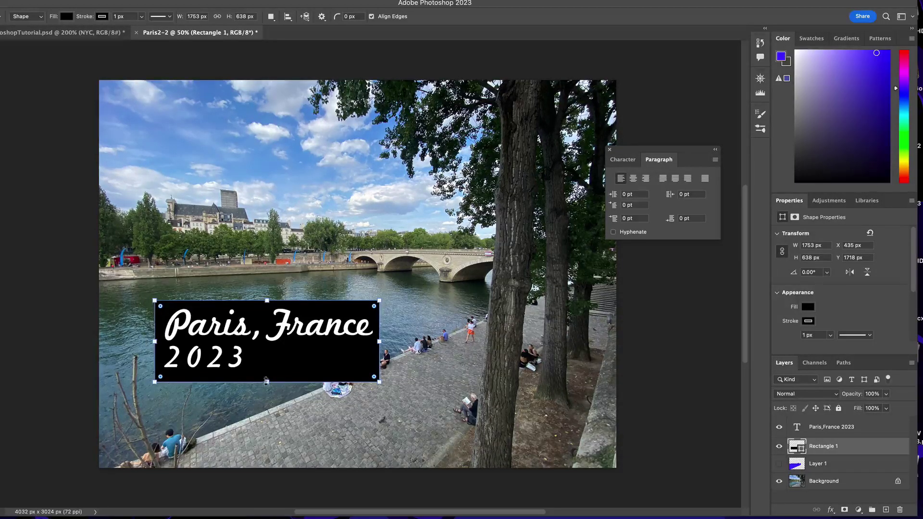
left_click_drag(266, 381, 266, 376)
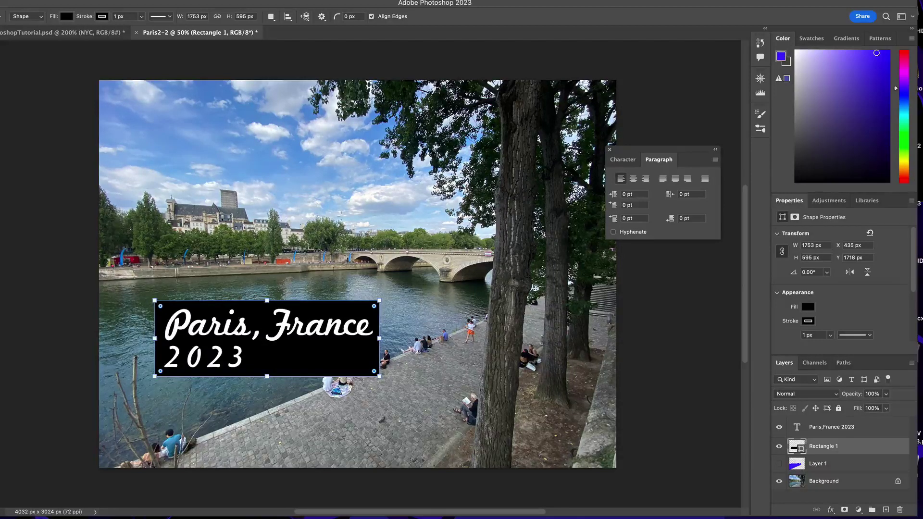
- Select the "Paris, France 2023" type layer and the black rectangle layer together
left_click(882, 433)
left_click(881, 448, "shift")
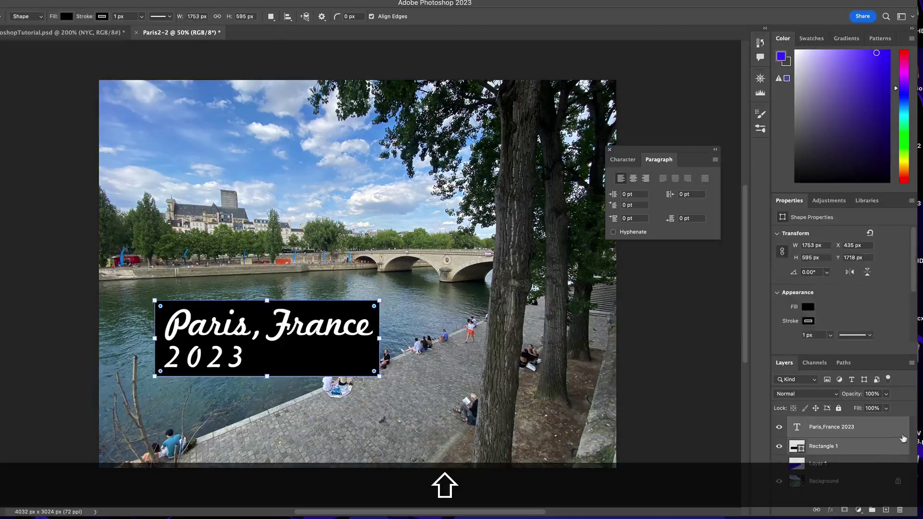
right_click(883, 435)
scroll(839, 464, "down", 5)
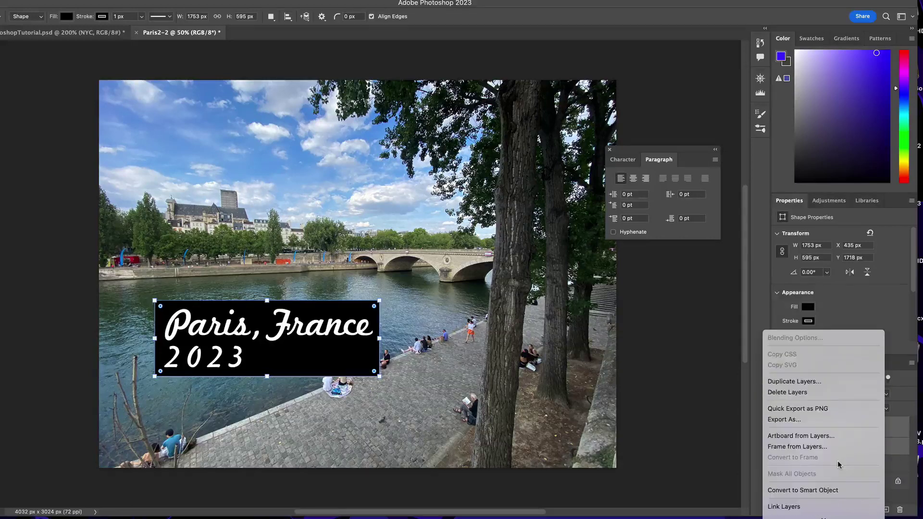
left_click(792, 435)
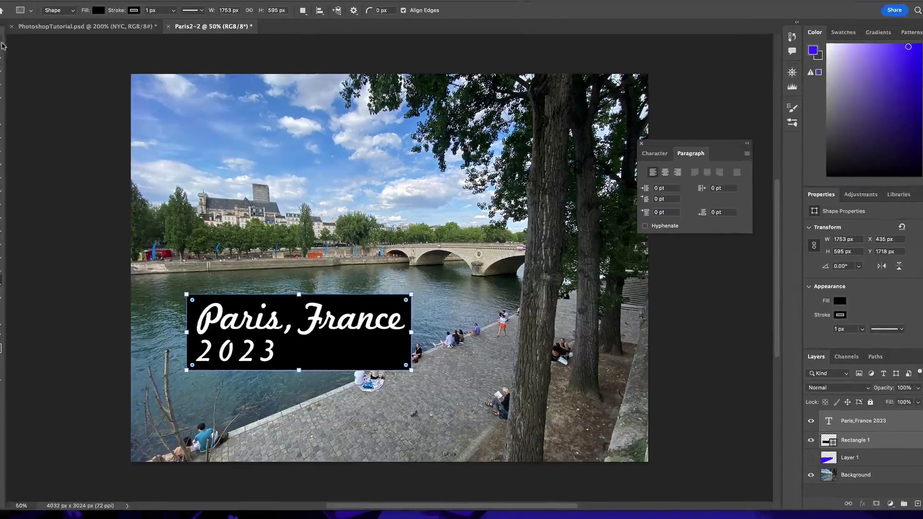
- Move the text and black rectangle together to the photo's lower-left area and scale both to about 110%
left_click(17, 40)
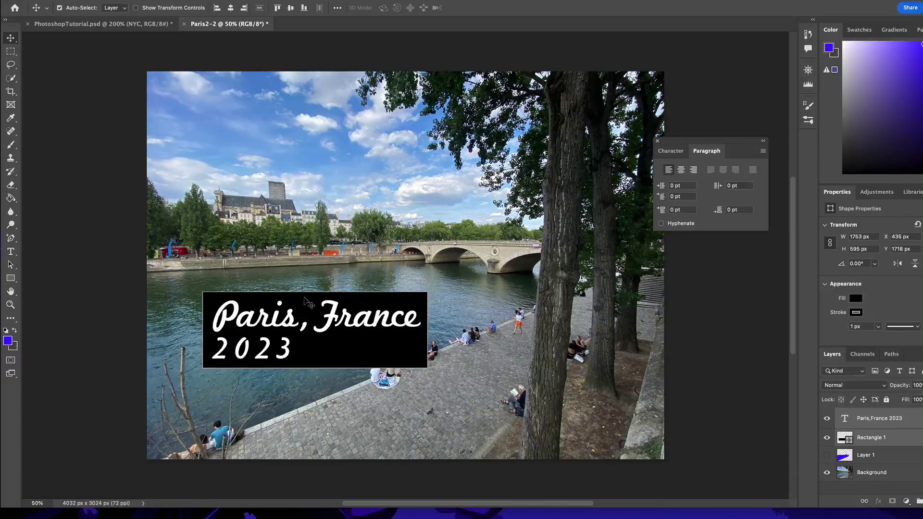
left_click_drag(317, 310, 301, 302)
key("super")
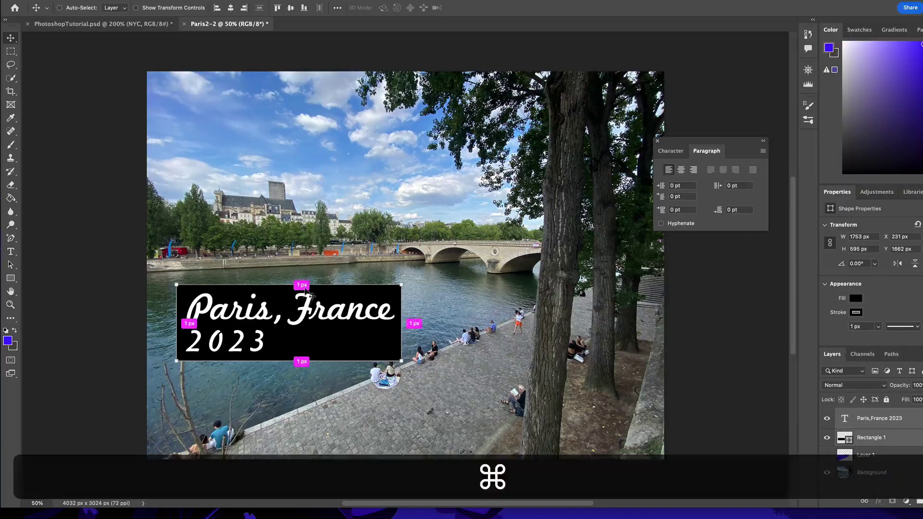
key("super+t")
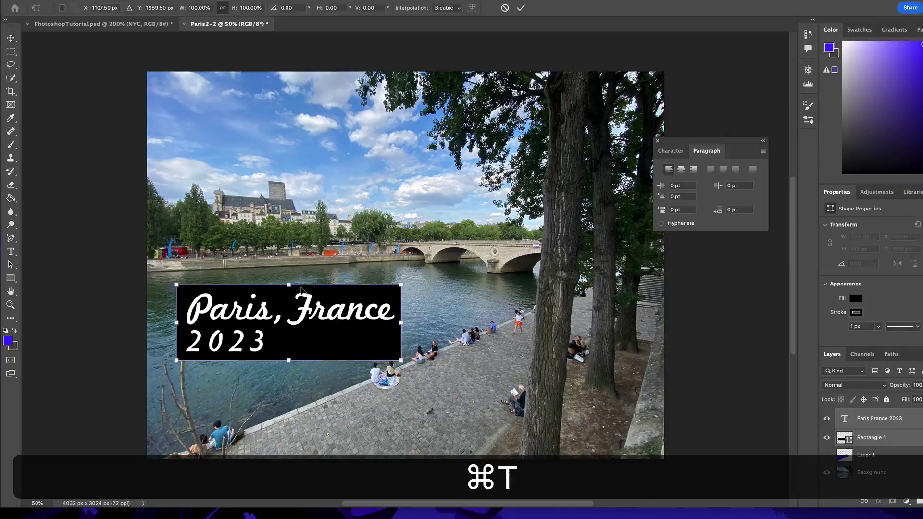
left_click_drag(402, 361, 359, 345)
left_click_drag(303, 327, 292, 395)
left_click_drag(346, 353, 398, 297)
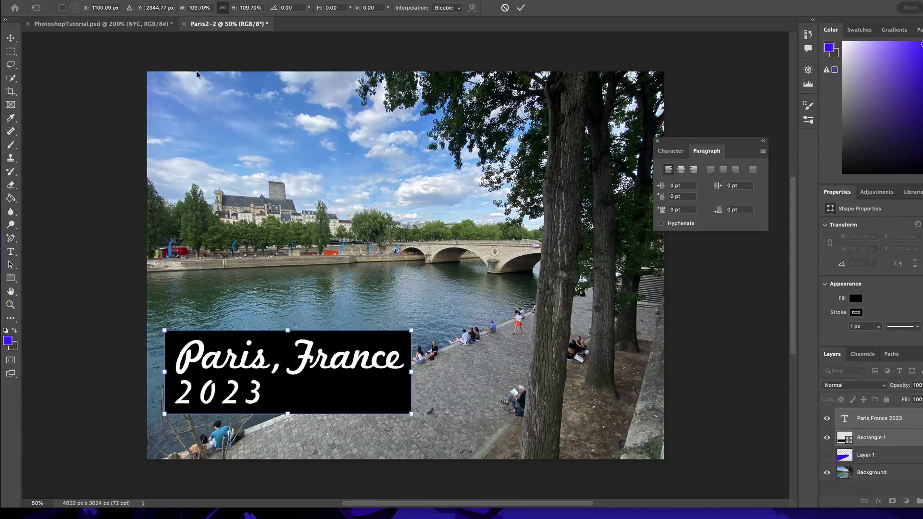
left_click(521, 7)
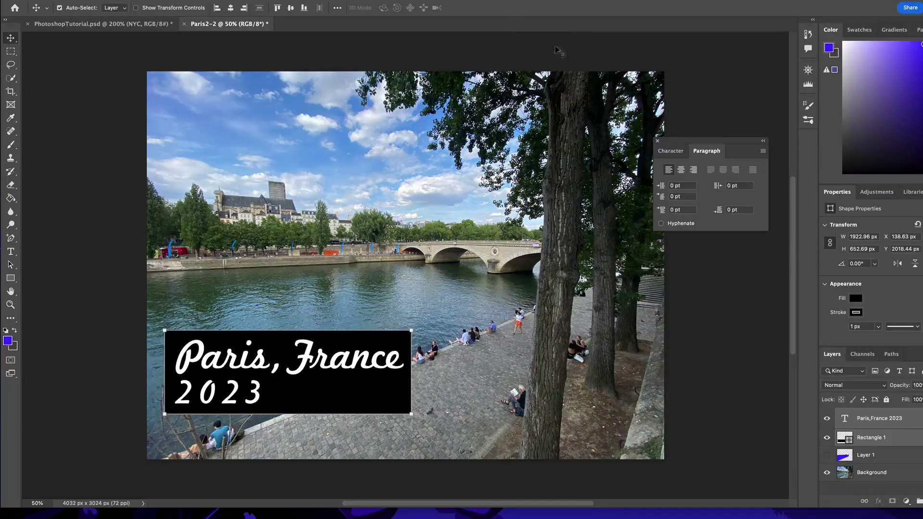
- Give only the black rectangle a white stroke about 21.74 px wide
left_click(916, 445)
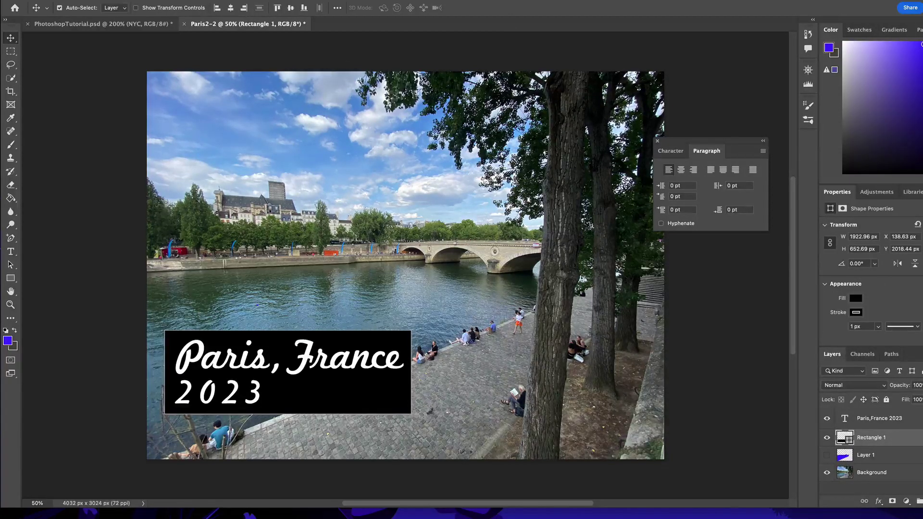
left_click(10, 277)
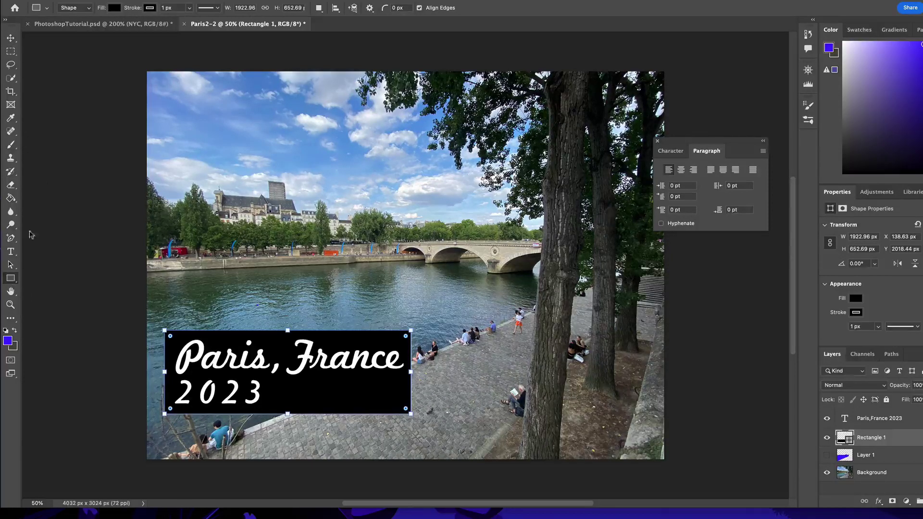
left_click(150, 8)
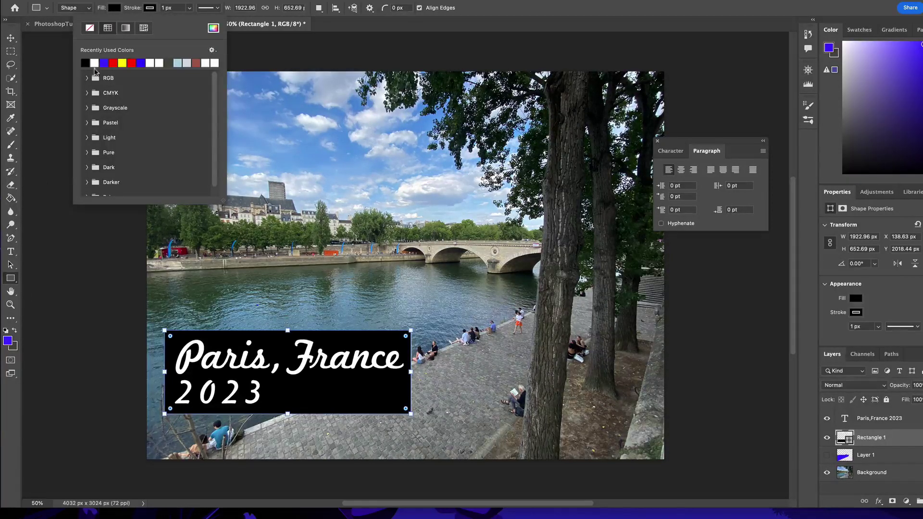
left_click(96, 62)
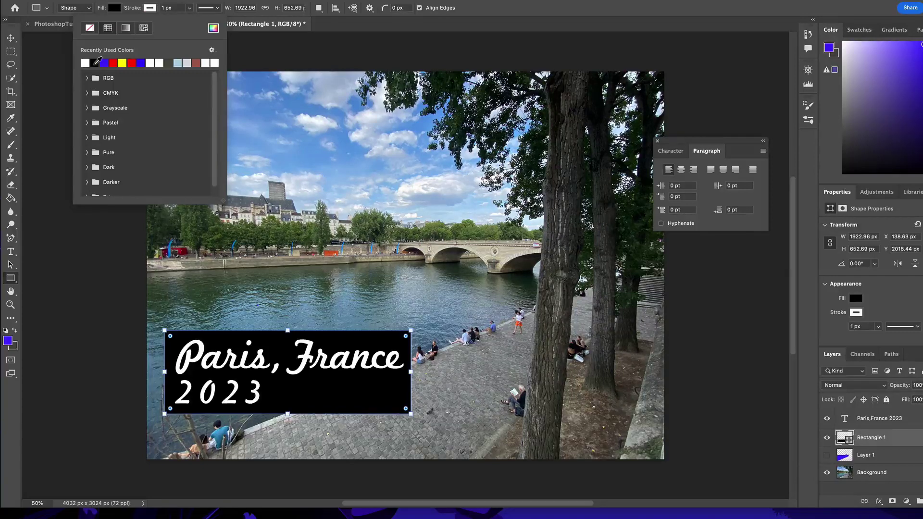
left_click(190, 9)
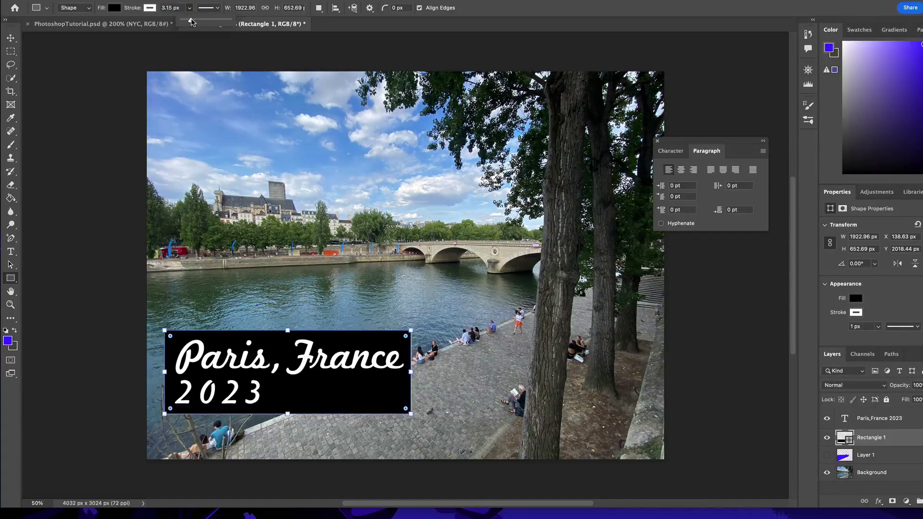
left_click_drag(192, 22, 208, 21)
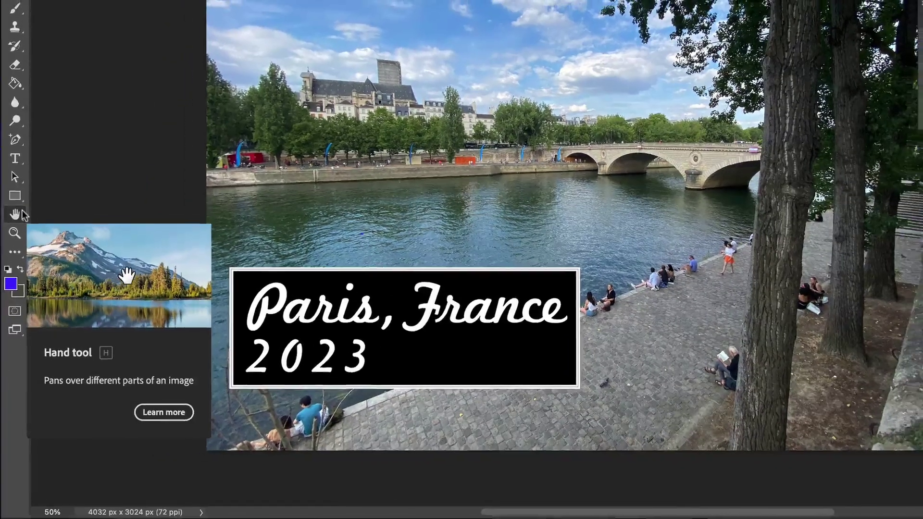
- Pan around the Paris photo with the Hand tool, then temporarily while the Move tool is active
left_click(15, 214)
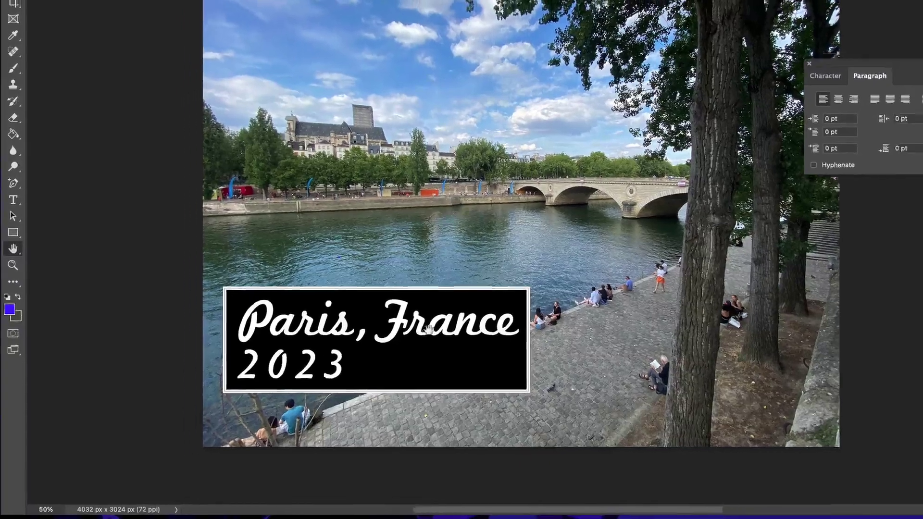
left_click_drag(429, 330, 385, 310)
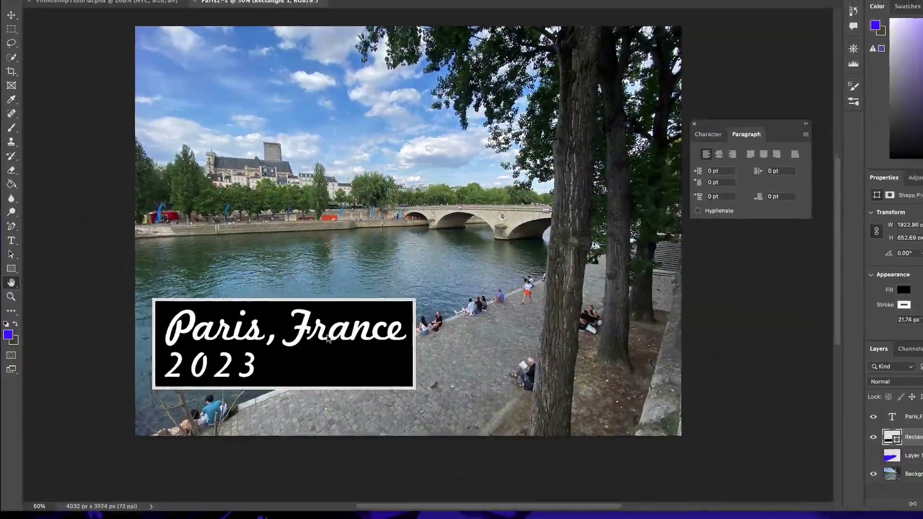
left_click_drag(327, 339, 309, 352)
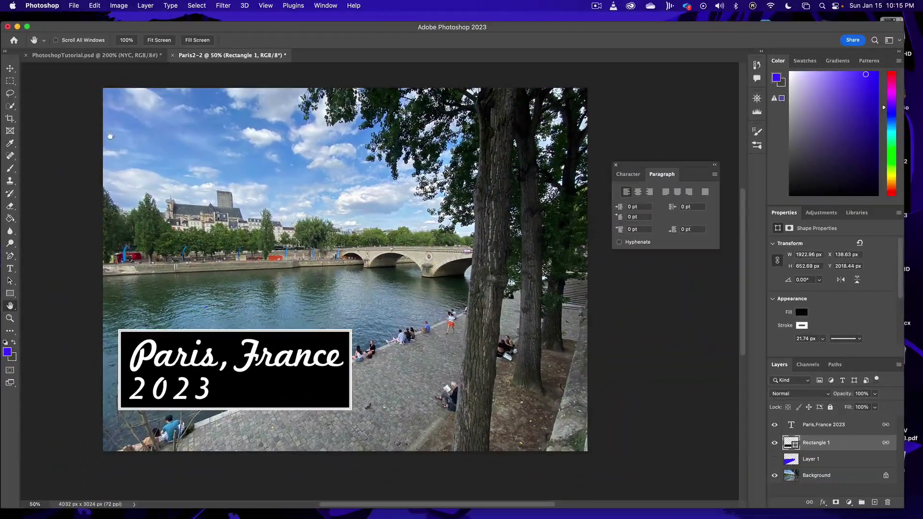
left_click(10, 69)
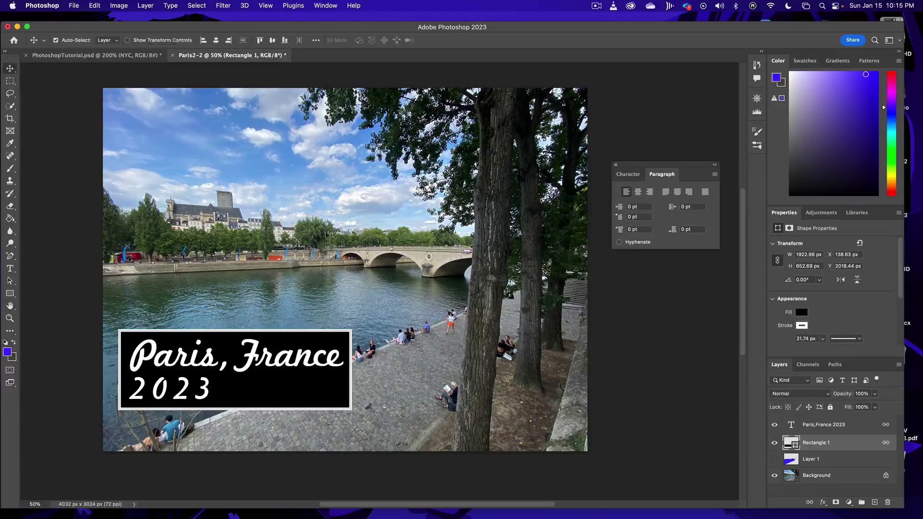
left_click_drag(285, 193, 418, 192)
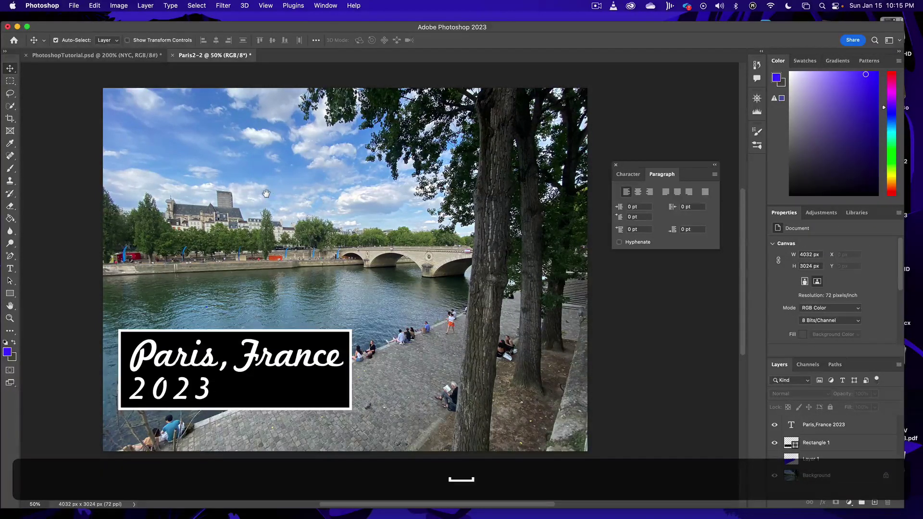
left_click_drag(263, 194, 295, 207)
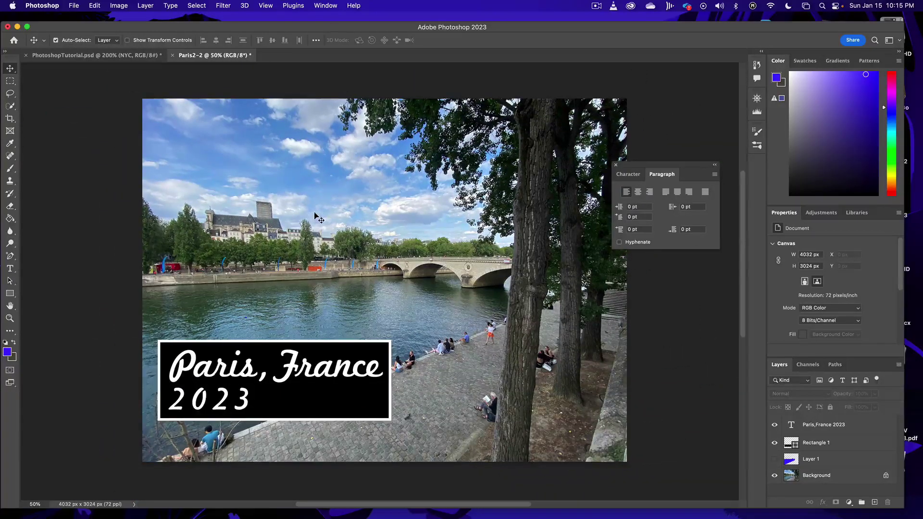
- Scroll the canvas horizontally and vertically to look over the whole Paris photo
scroll(328, 203, "left", 3)
scroll(329, 203, "right", 8)
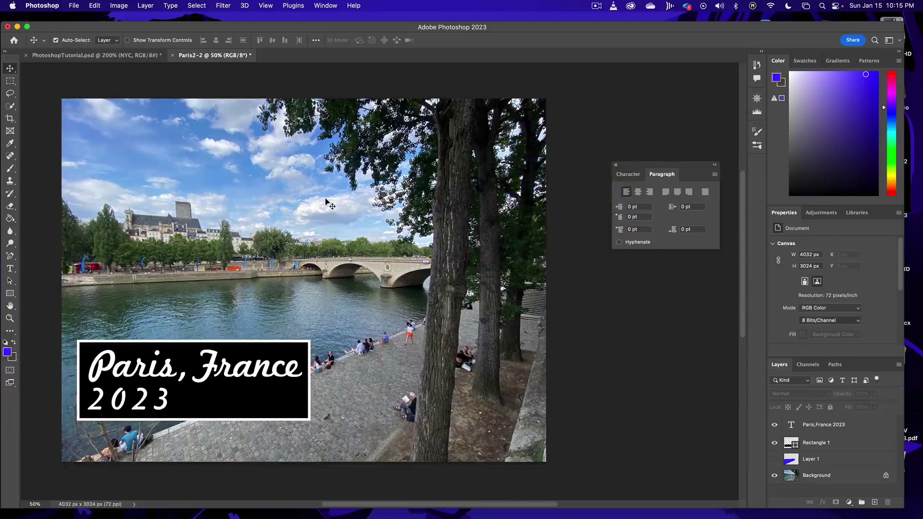
scroll(328, 204, "down", 2)
scroll(328, 204, "left", 5)
scroll(328, 205, "up", 2)
scroll(328, 205, "right", 3)
scroll(328, 204, "left", 3)
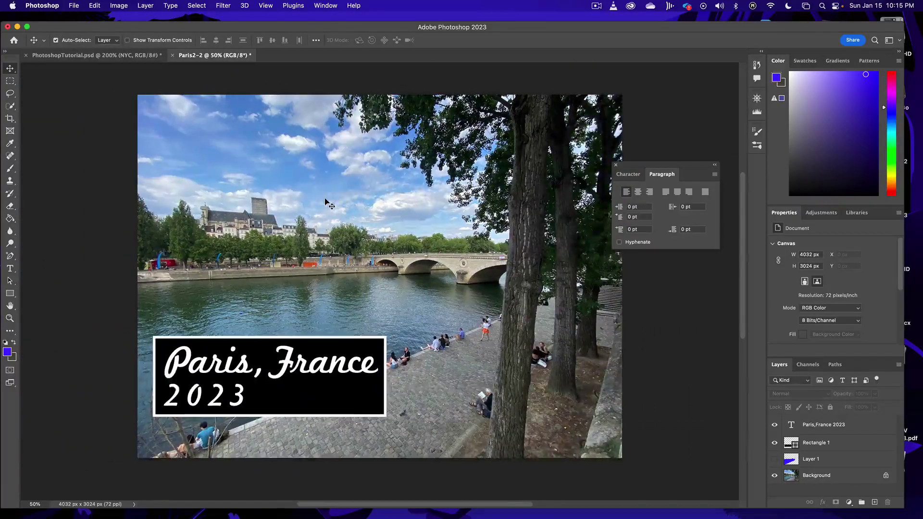
scroll(328, 205, "right", 2)
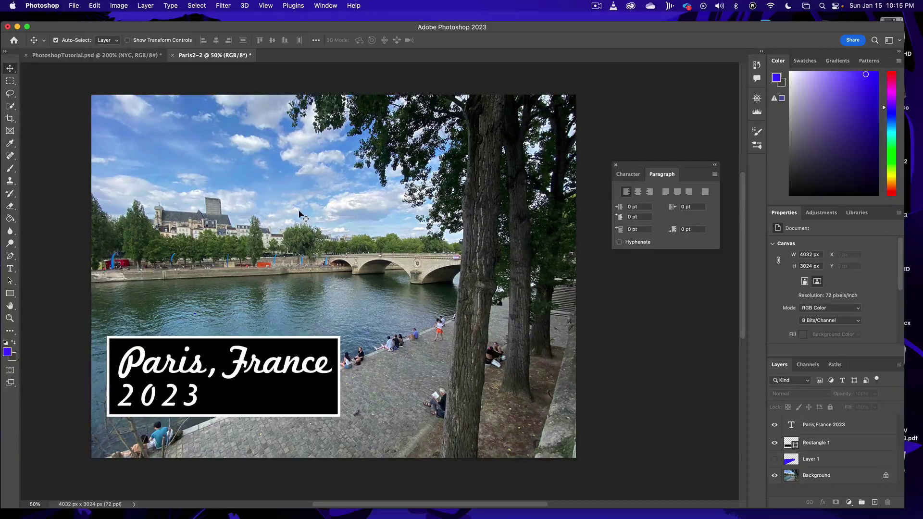
- Reset the foreground and background colours to their defaults and set the foreground to red #f60707
left_click(5, 343)
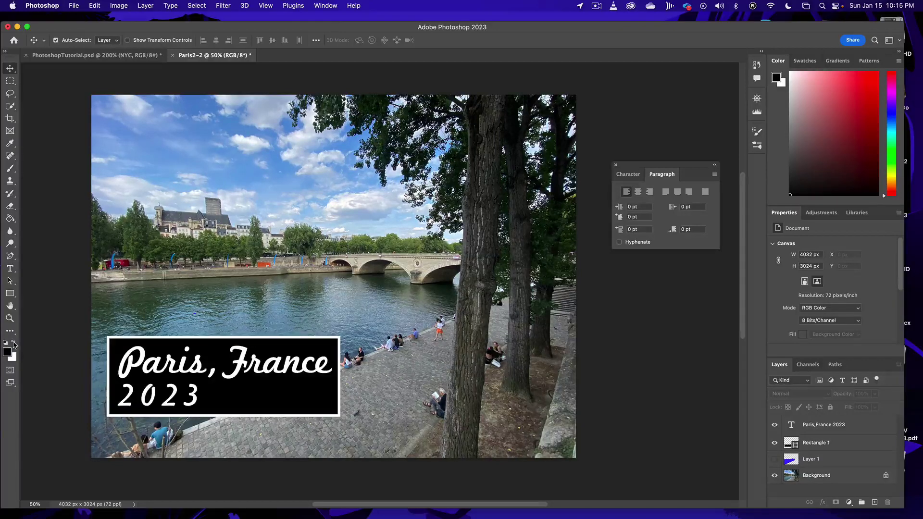
left_click(15, 343)
left_click(15, 344)
left_click(7, 351)
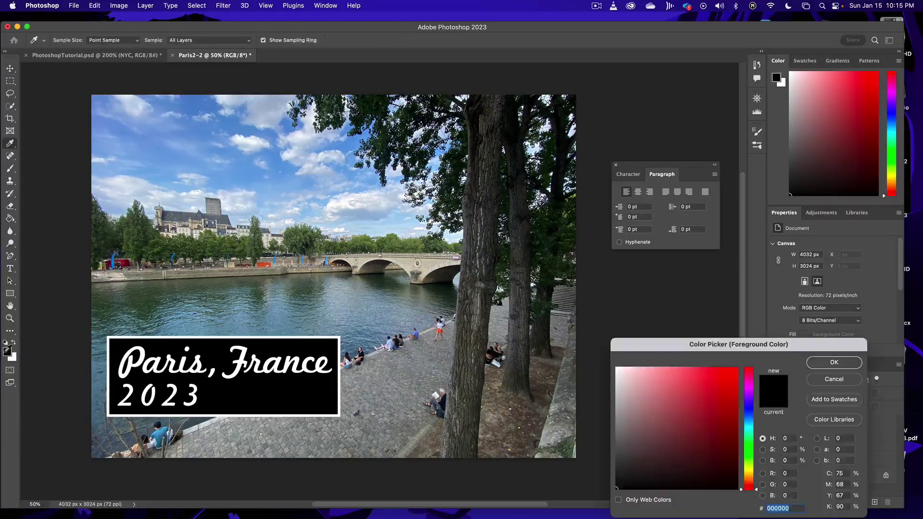
left_click(739, 370)
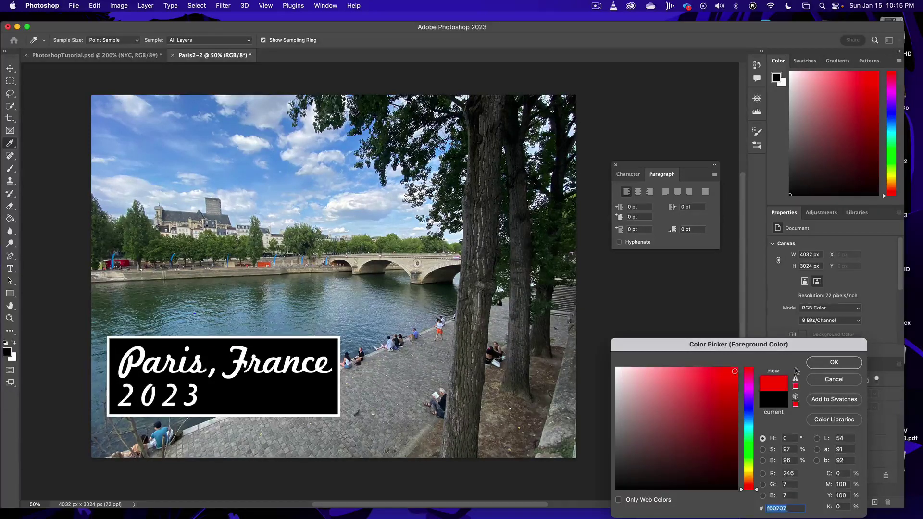
left_click(834, 362)
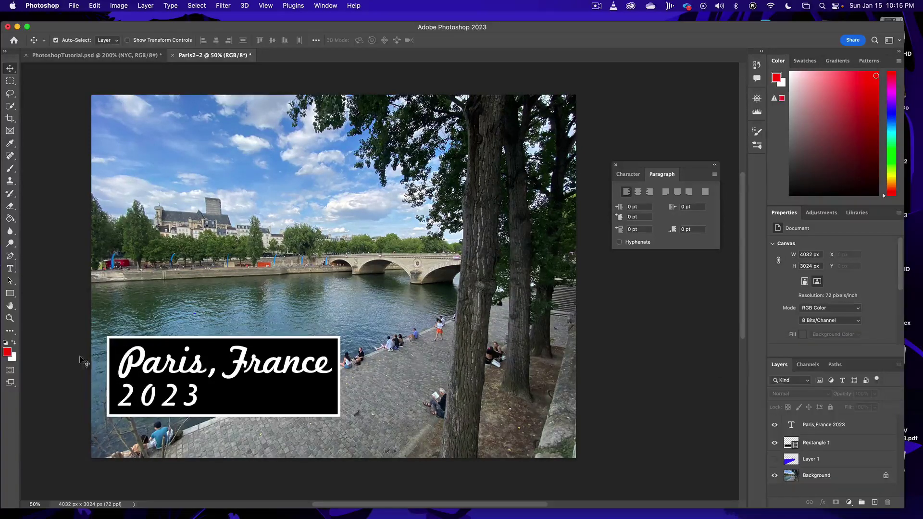
- Move red to the background colour and set the foreground to blue #0006ff
left_click(14, 342)
left_click(7, 352)
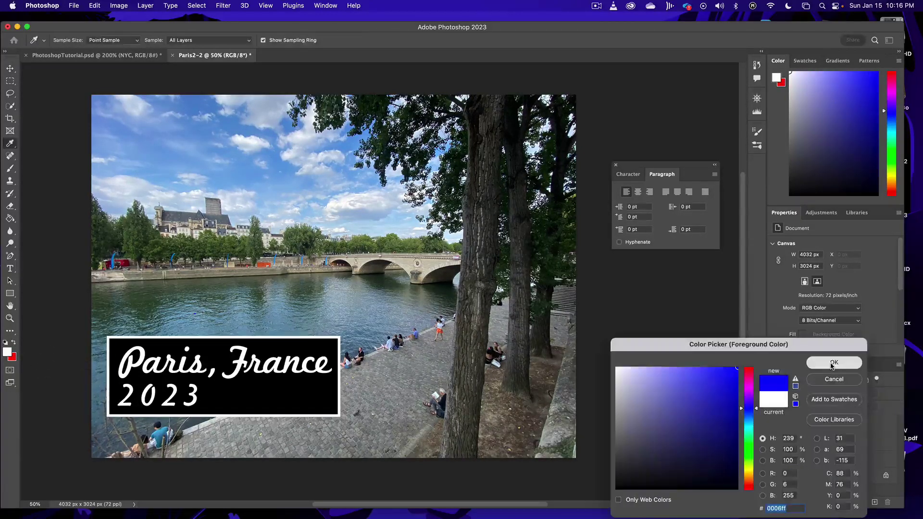
left_click(832, 365)
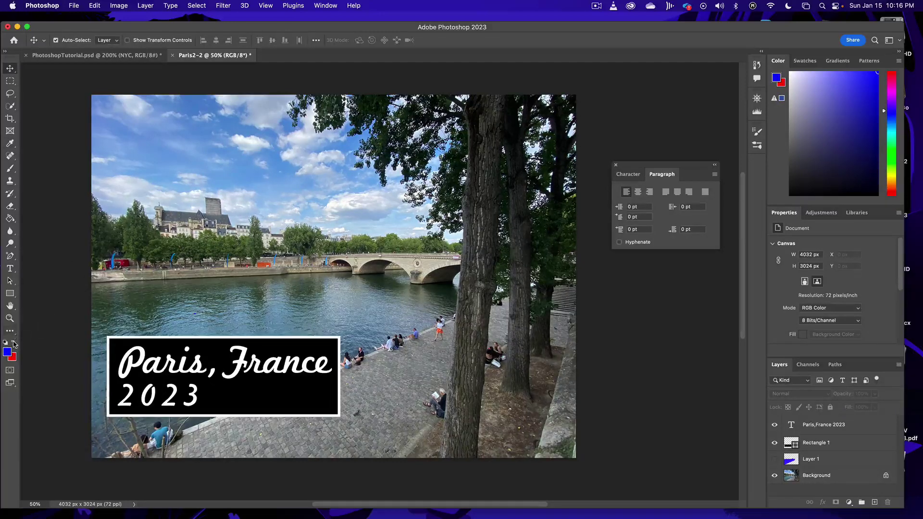
- Swap the blue and red foreground and background colours back and forth several times
left_click(14, 343)
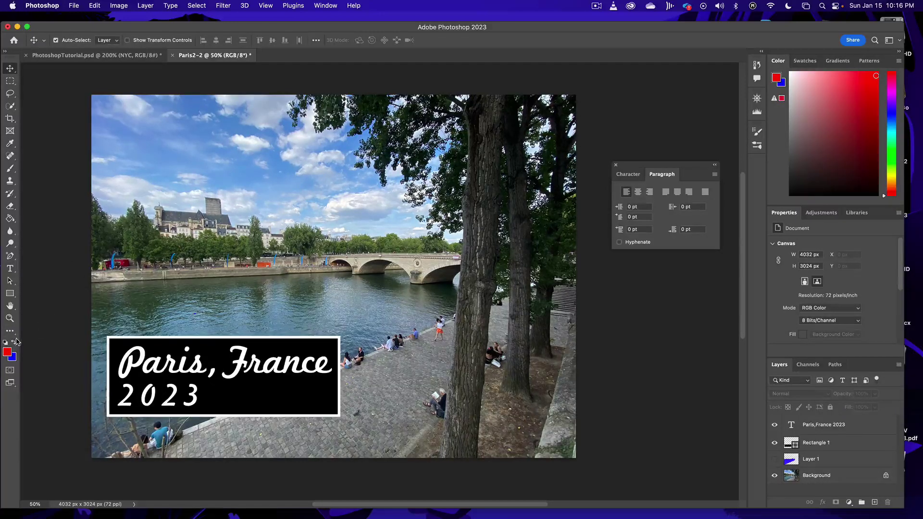
key("x")
key("x")
key("x")
key("x")
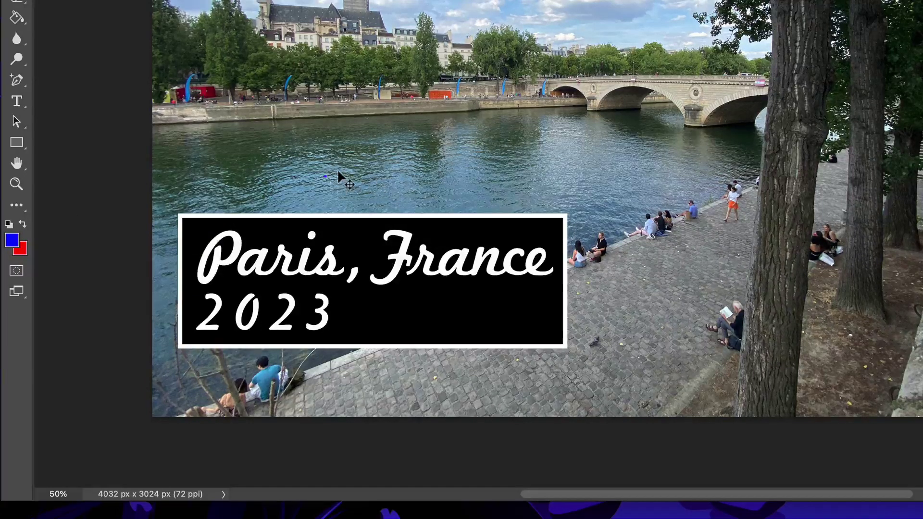
- Restore the default black and white colours and swap them so white is the foreground
key("d")
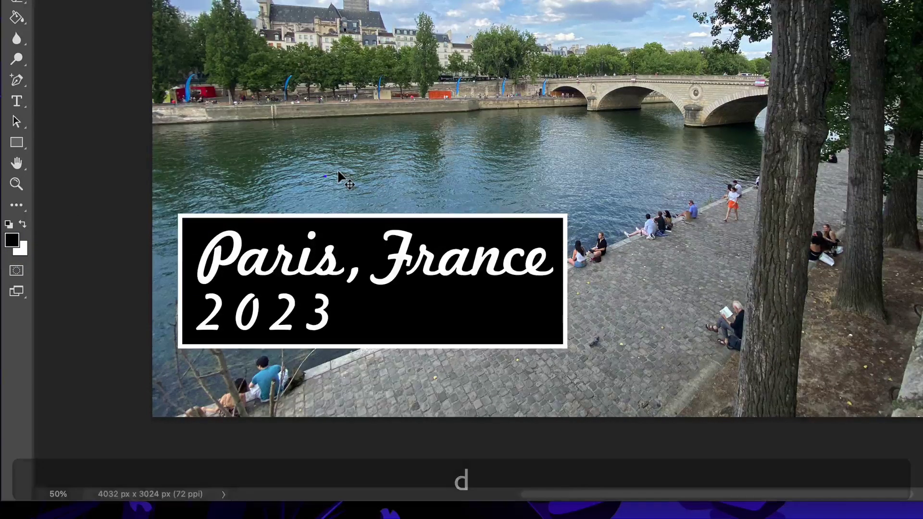
key("x")
key("x")
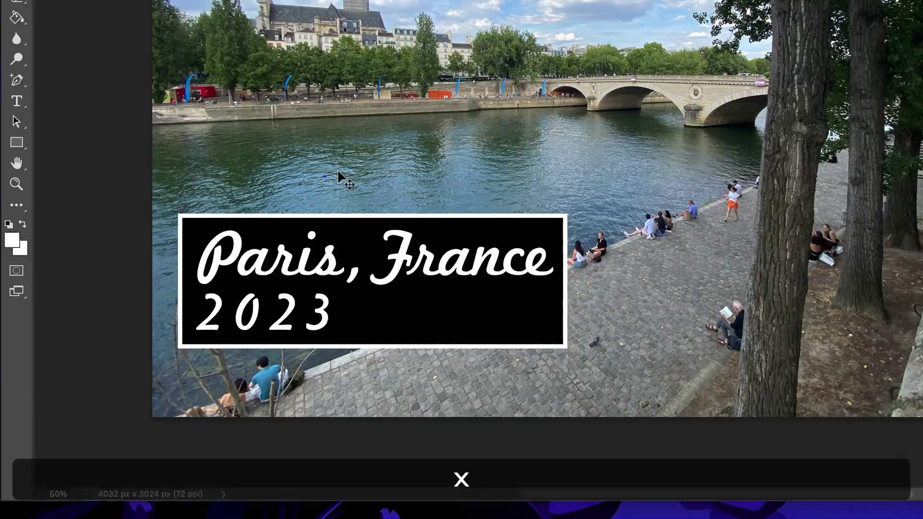
key("x")
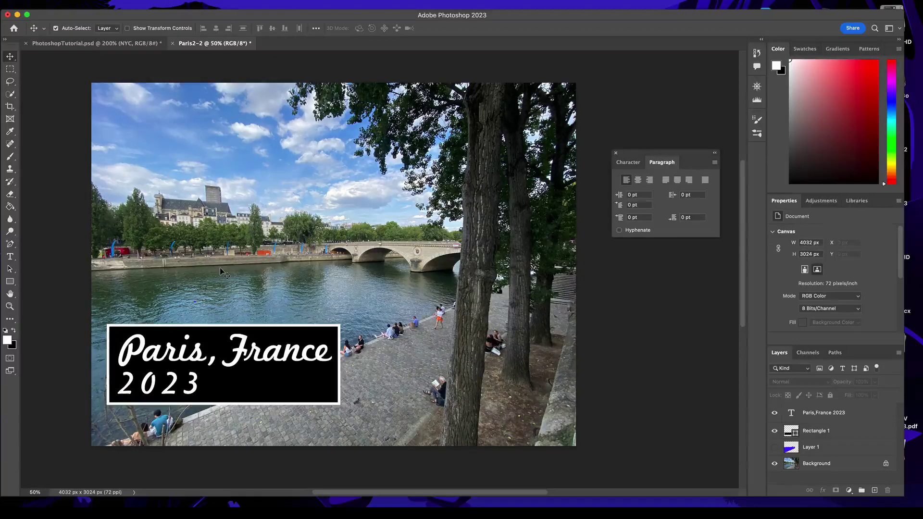
- Zoom in to 300% on the bridge and river and zoom back out to 50%
key("super")
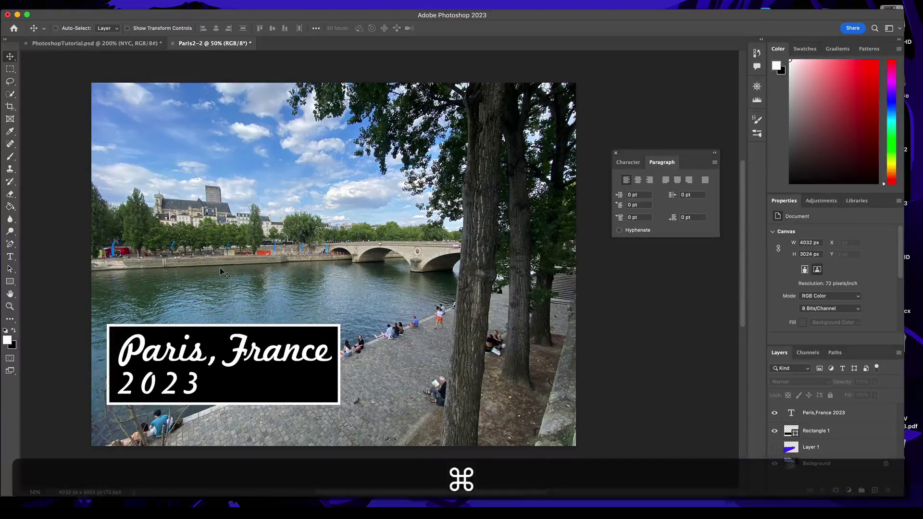
key("super+equal")
key("super+equal")
key("super+equal")
key("super+equal")
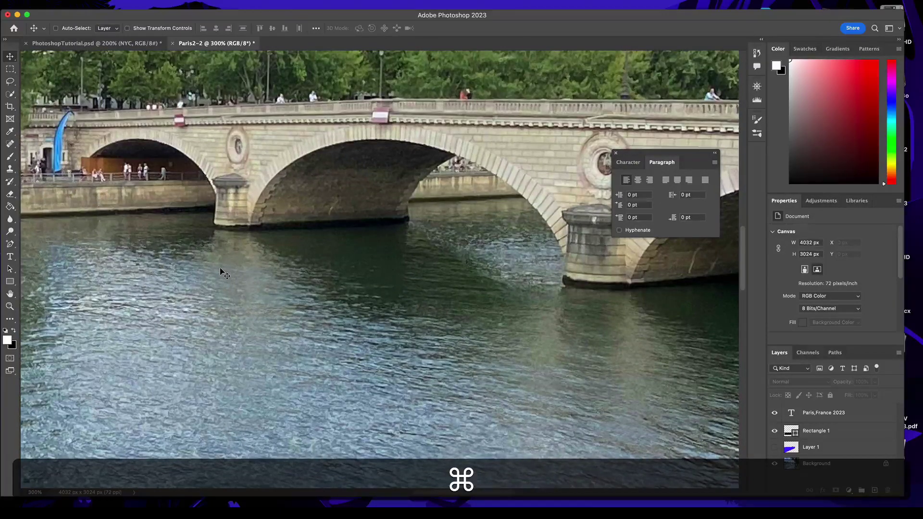
key("super+minus")
key("super+minus")
key("super+minus")
key("super+minus")
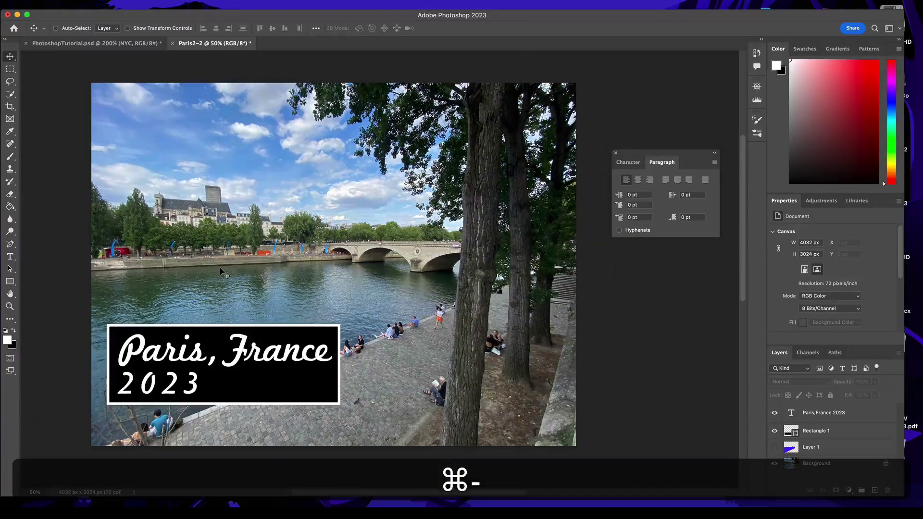
- Zoom in to 200%, pan across the river toward the embankment, and zoom back out to 50%
key("super+equal")
key("super+equal")
key("super+equal")
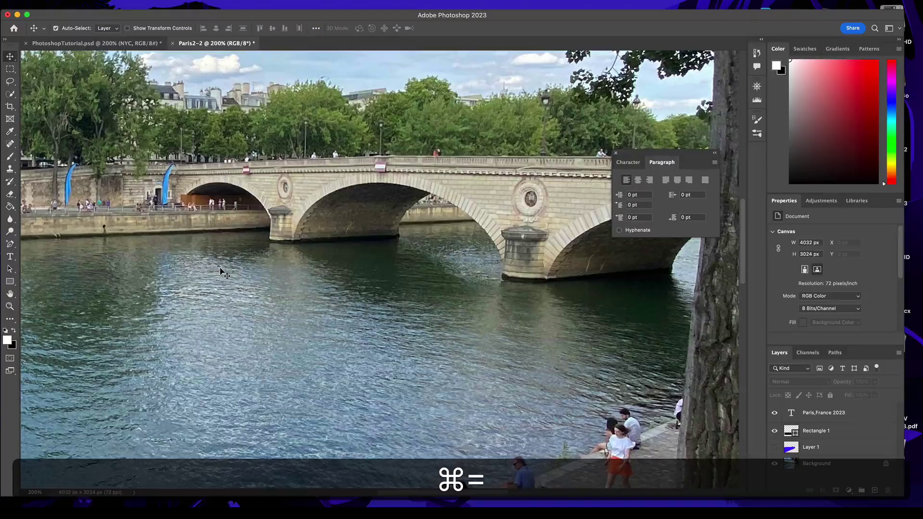
key("space")
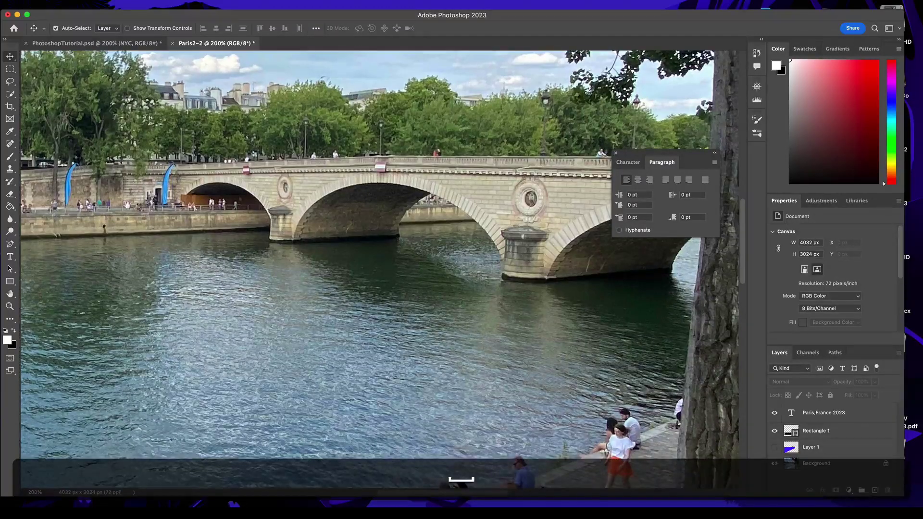
key("space")
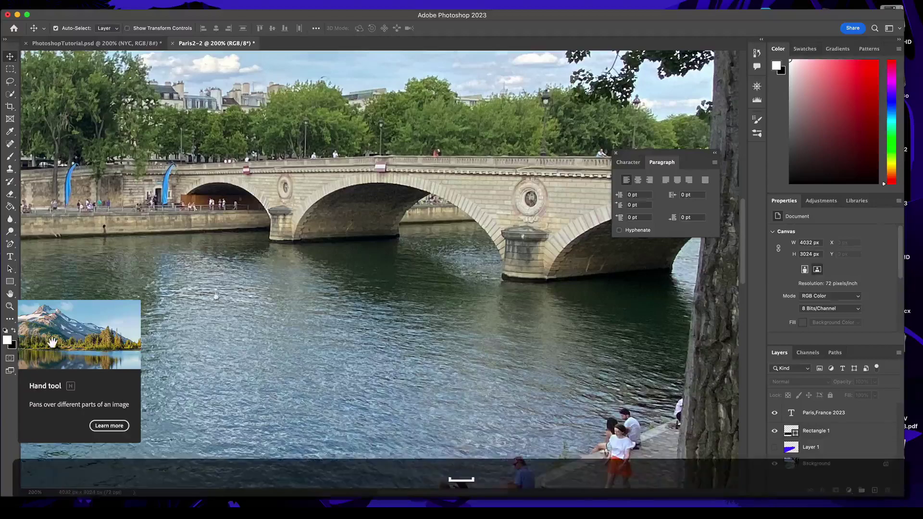
left_click_drag(237, 270, 406, 319)
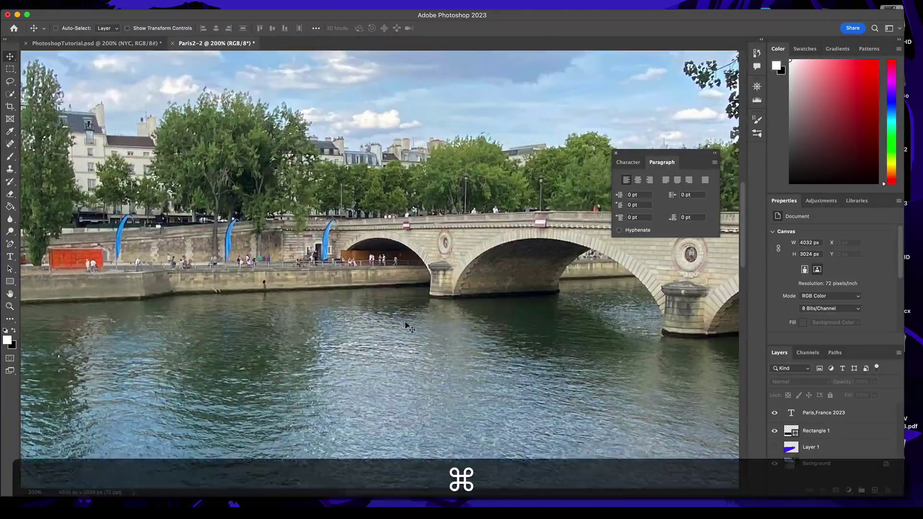
key("super+minus")
key("super+minus")
key("super+minus")
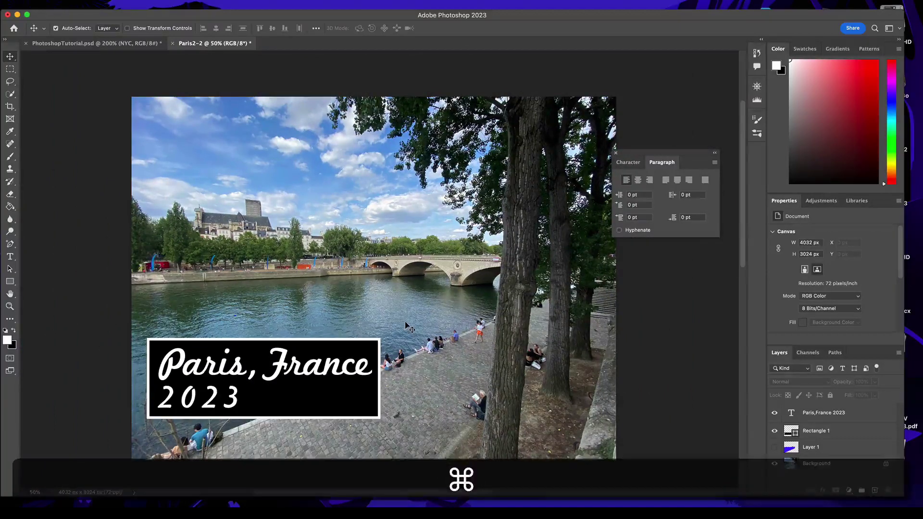